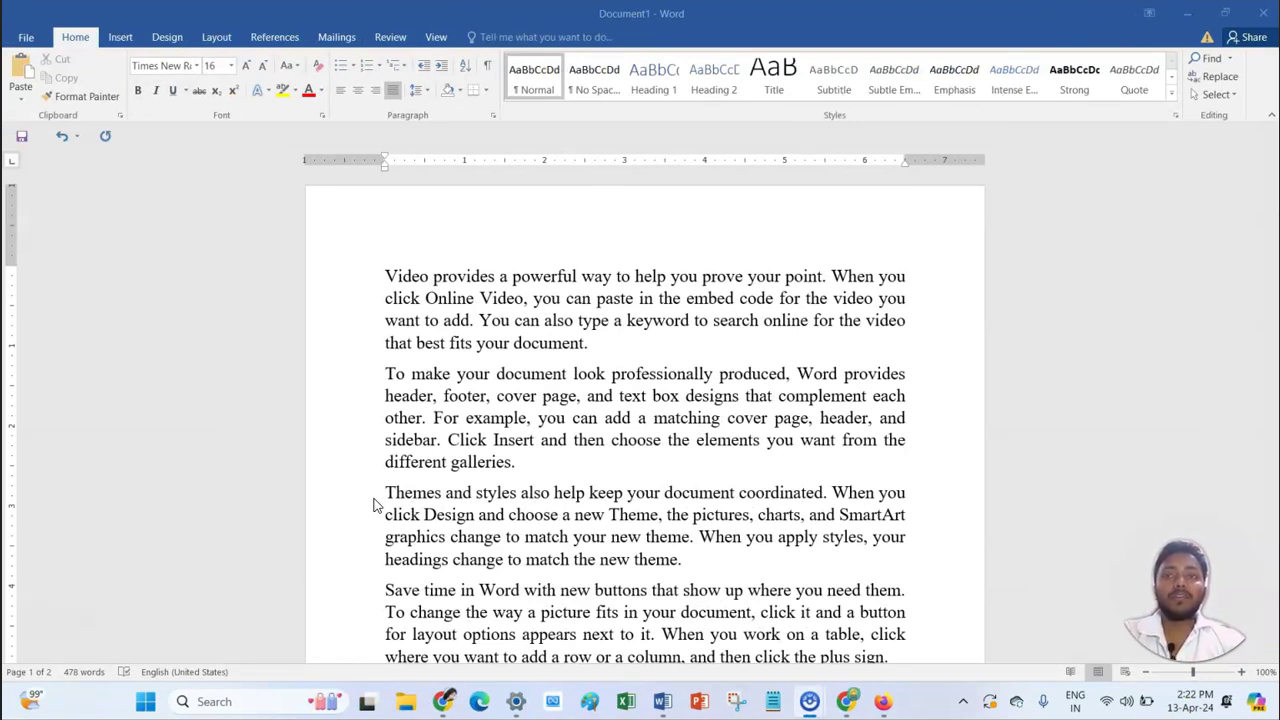
# Step: Look over the document's pages and the gallery of built-in footer designs
pyautogui.click(116, 40)
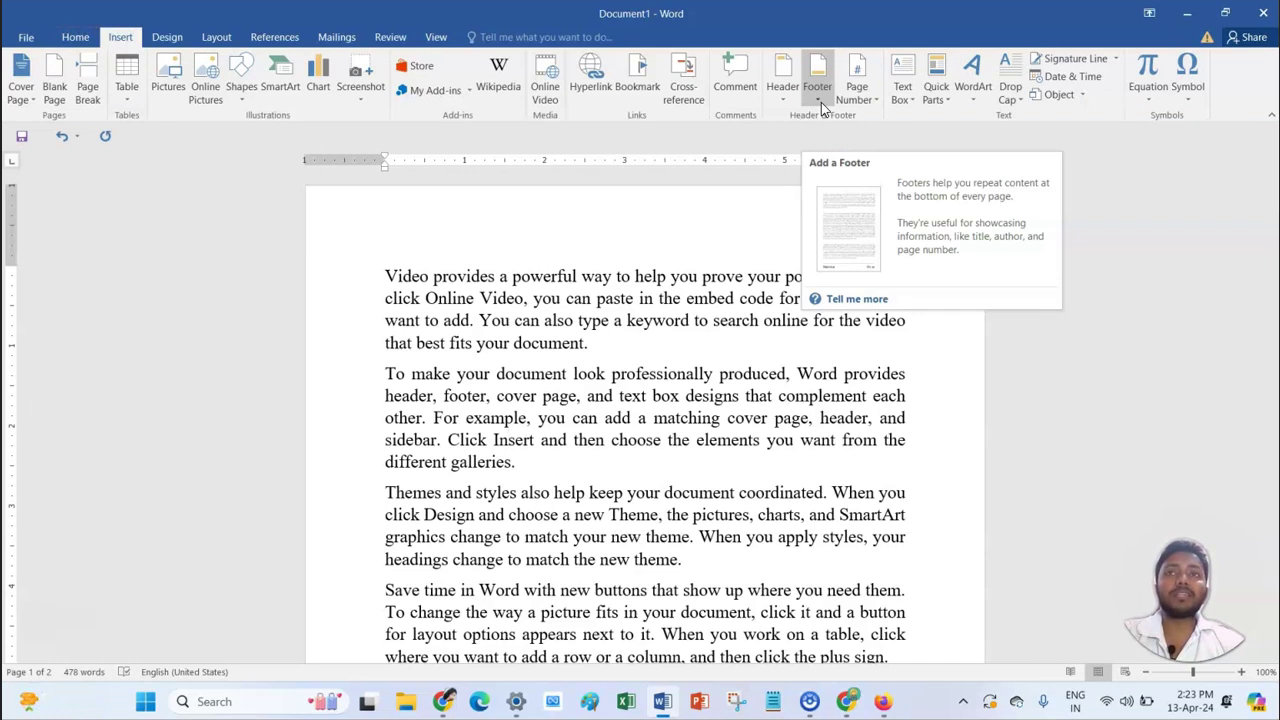
pyautogui.scroll(-8, 650, 450)
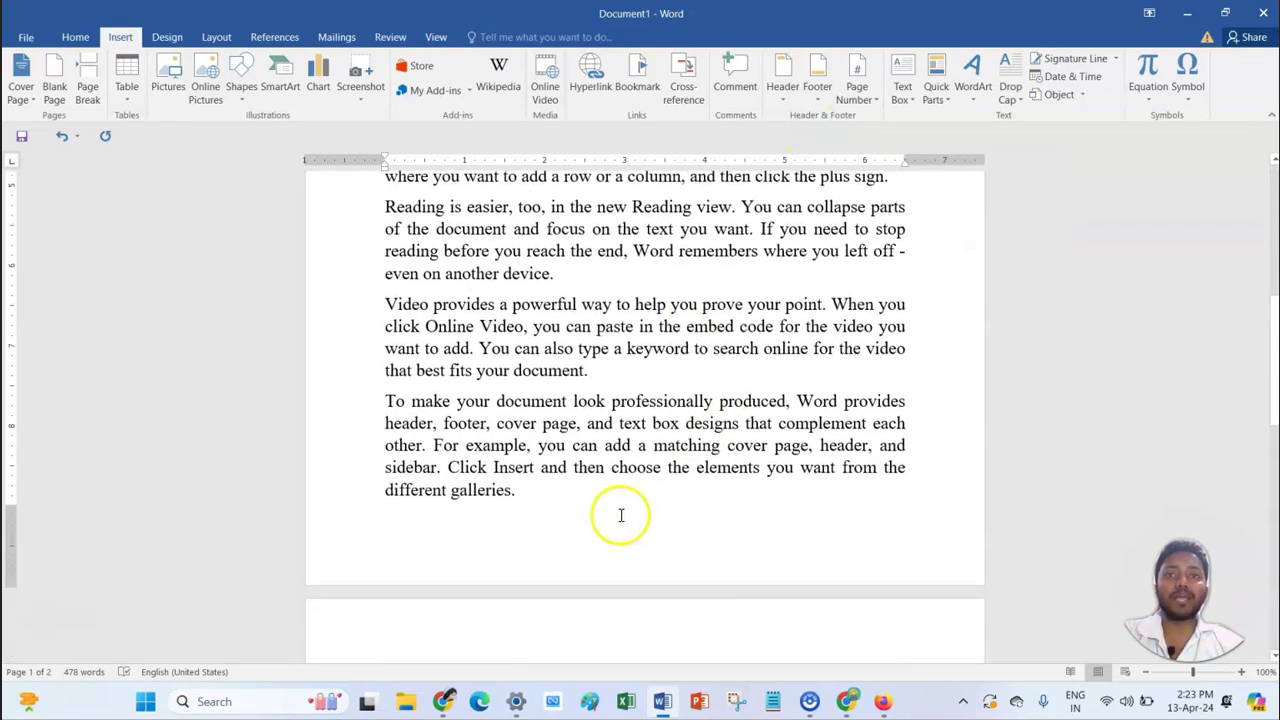
pyautogui.scroll(4, 663, 529)
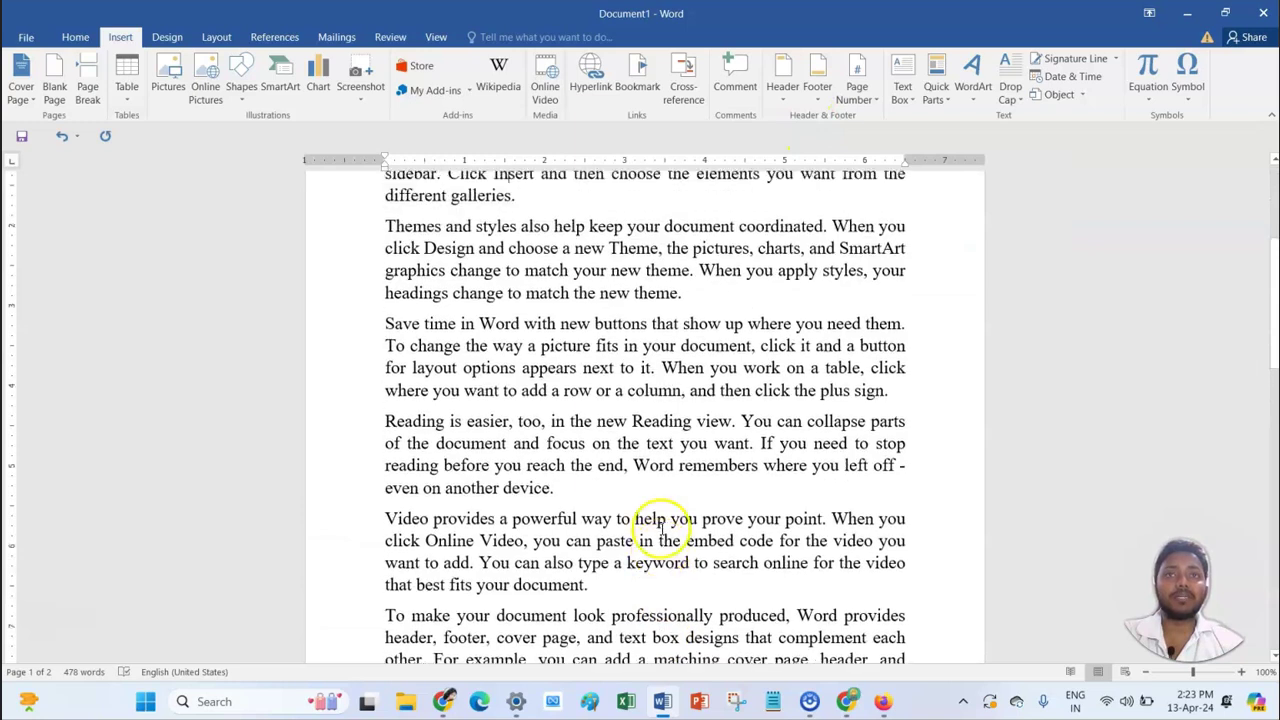
pyautogui.scroll(-4, 660, 528)
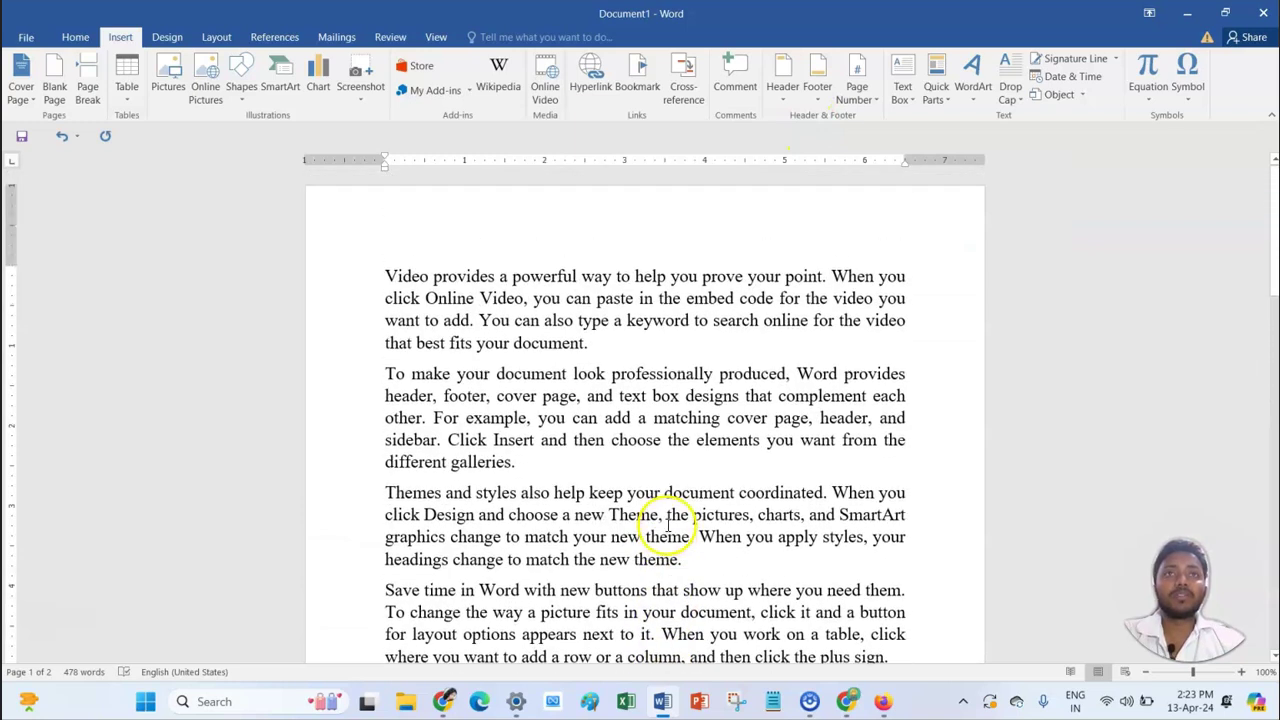
pyautogui.click(820, 104)
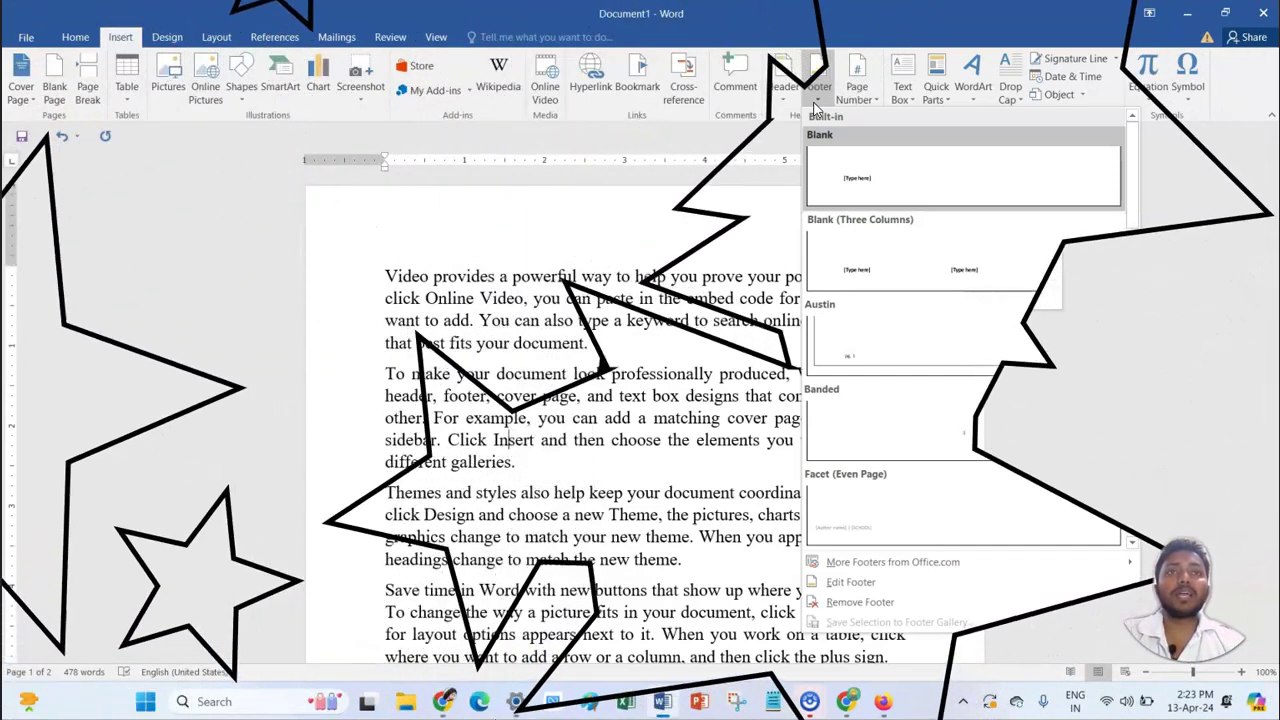
pyautogui.click(816, 98)
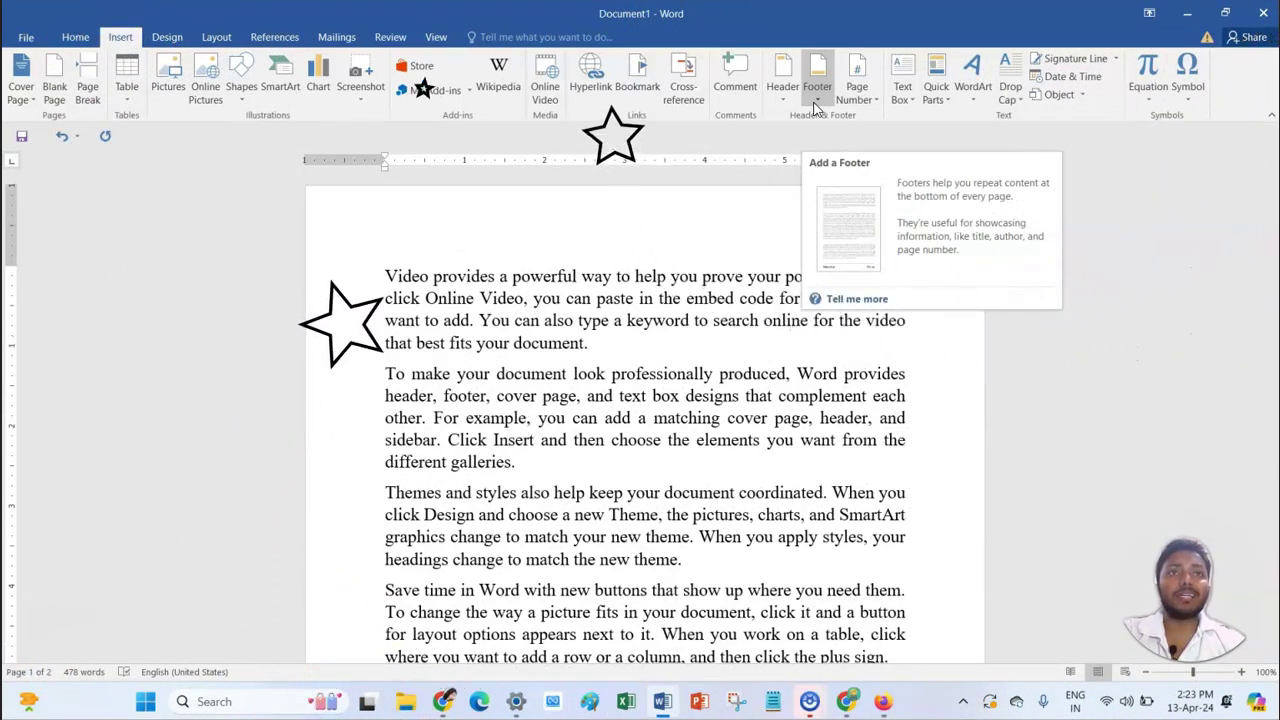
pyautogui.click(818, 106)
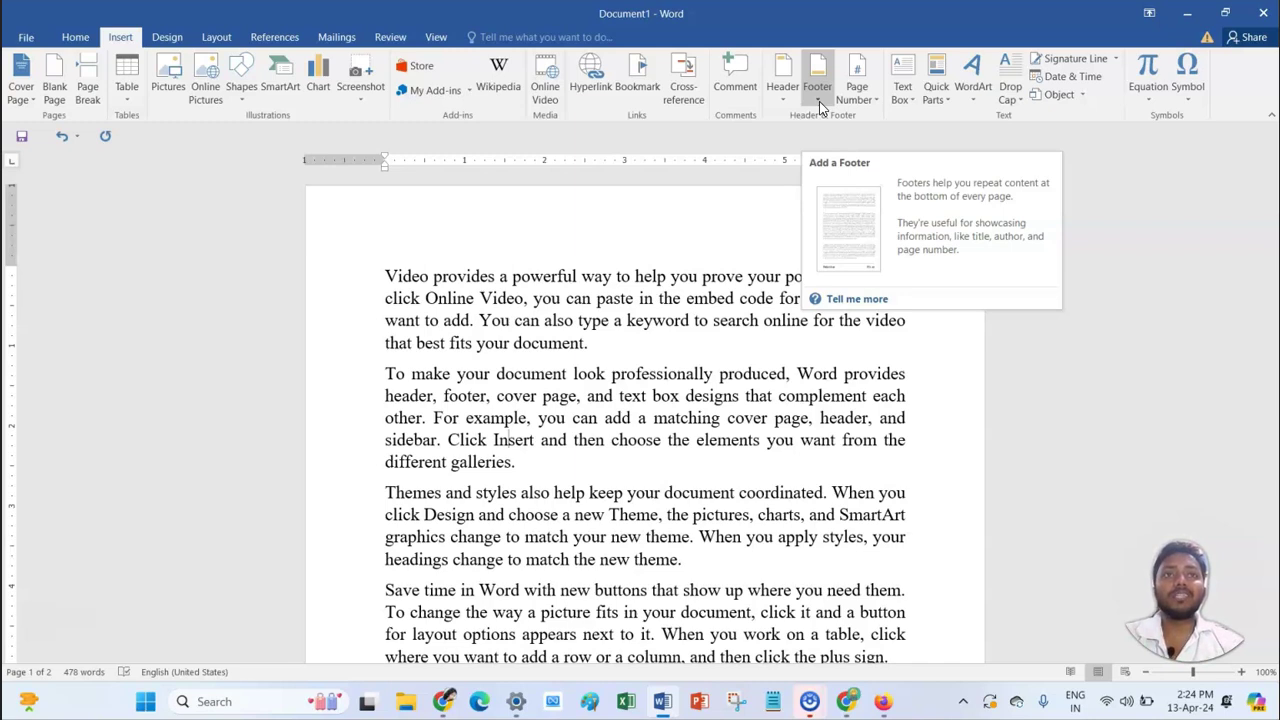
pyautogui.click(672, 241)
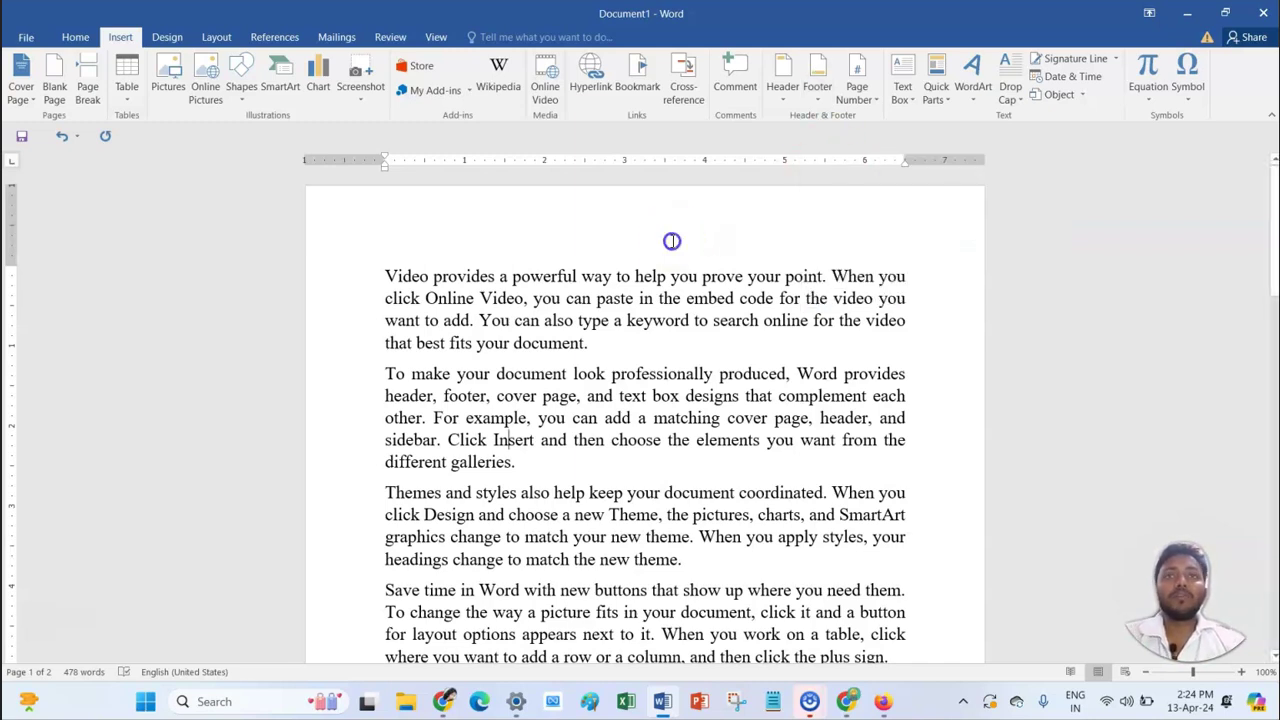
# Step: Add more sample paragraphs at the end of the document with the =rand() function
pyautogui.scroll(-9, 660, 290)
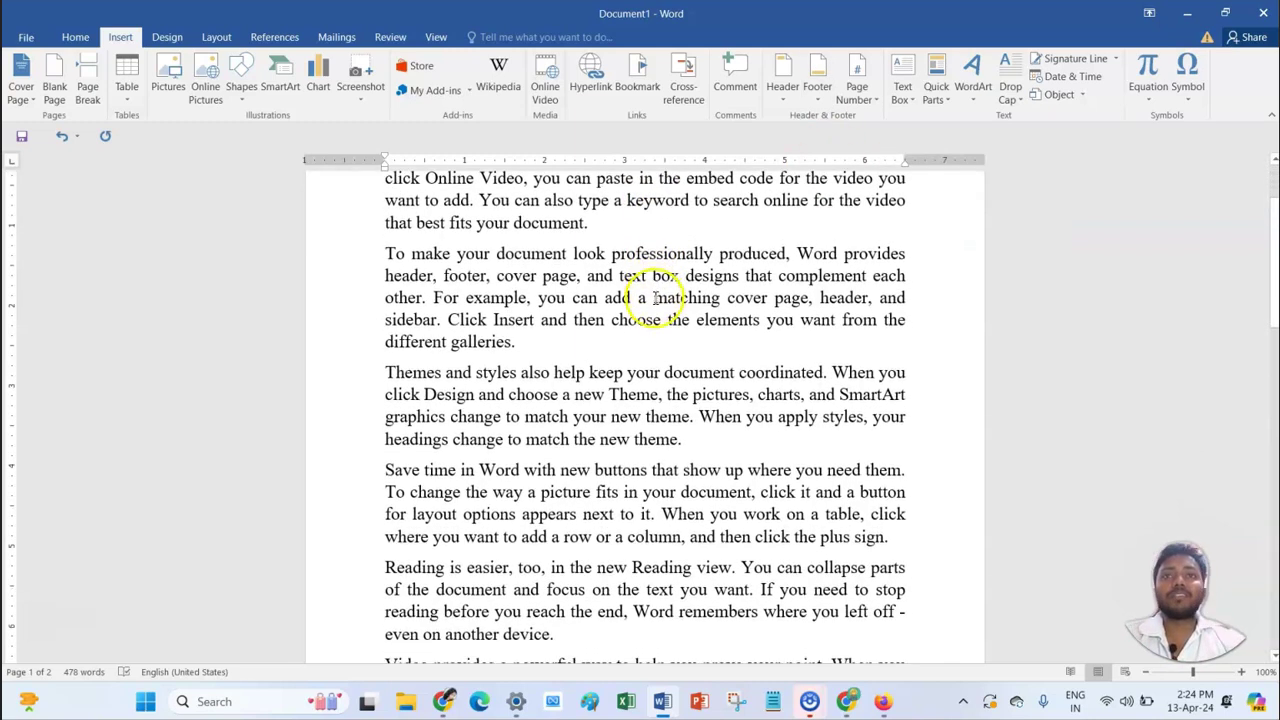
pyautogui.scroll(-8, 666, 372)
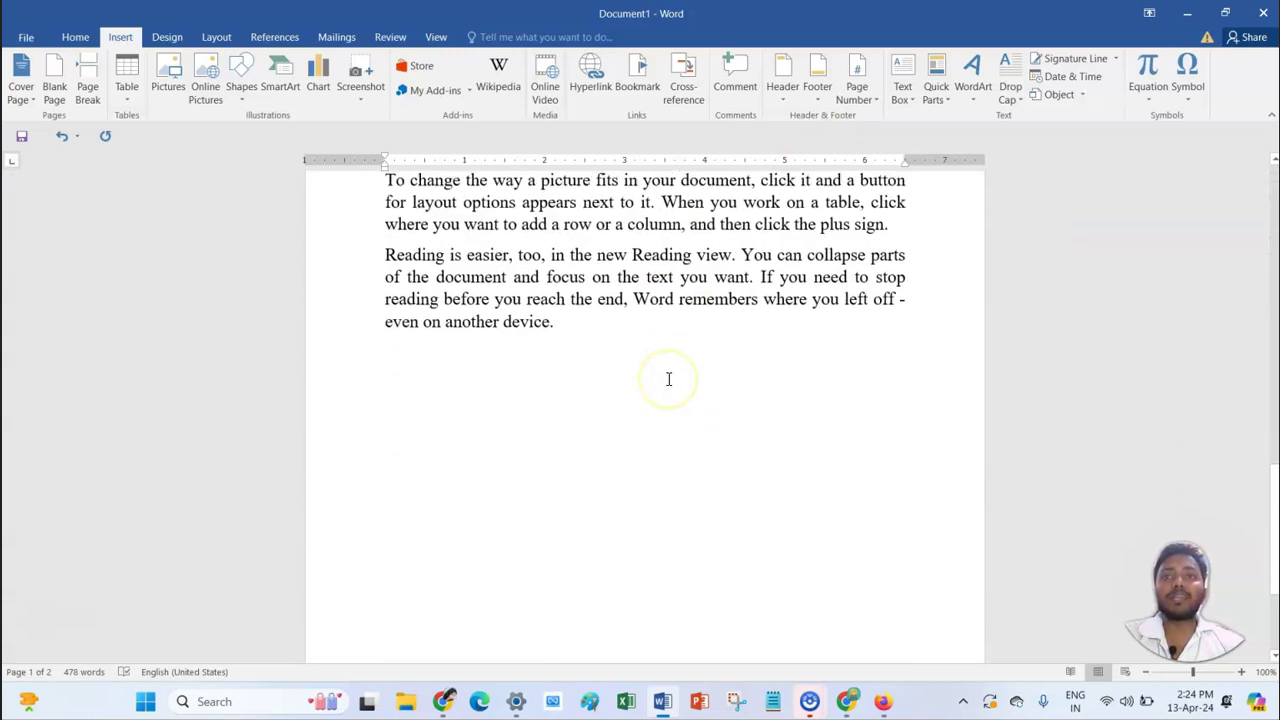
pyautogui.click(581, 319)
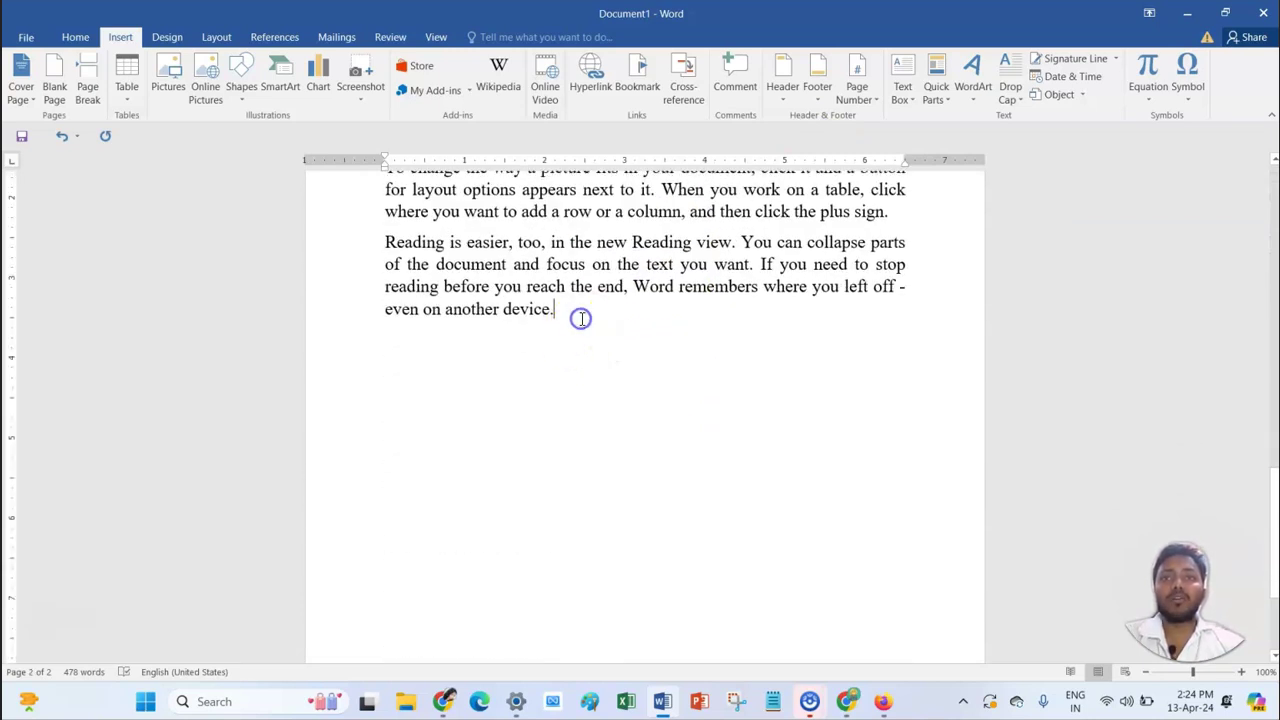
pyautogui.press('Return')
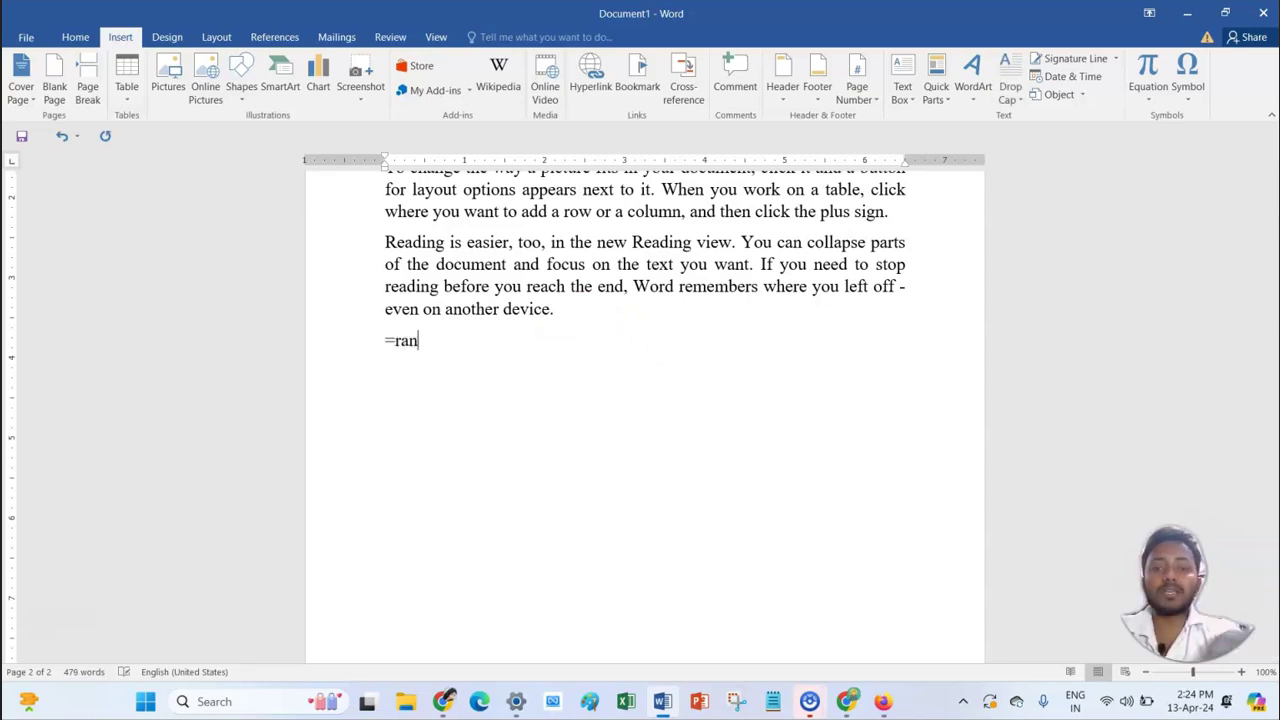
pyautogui.press('Return')
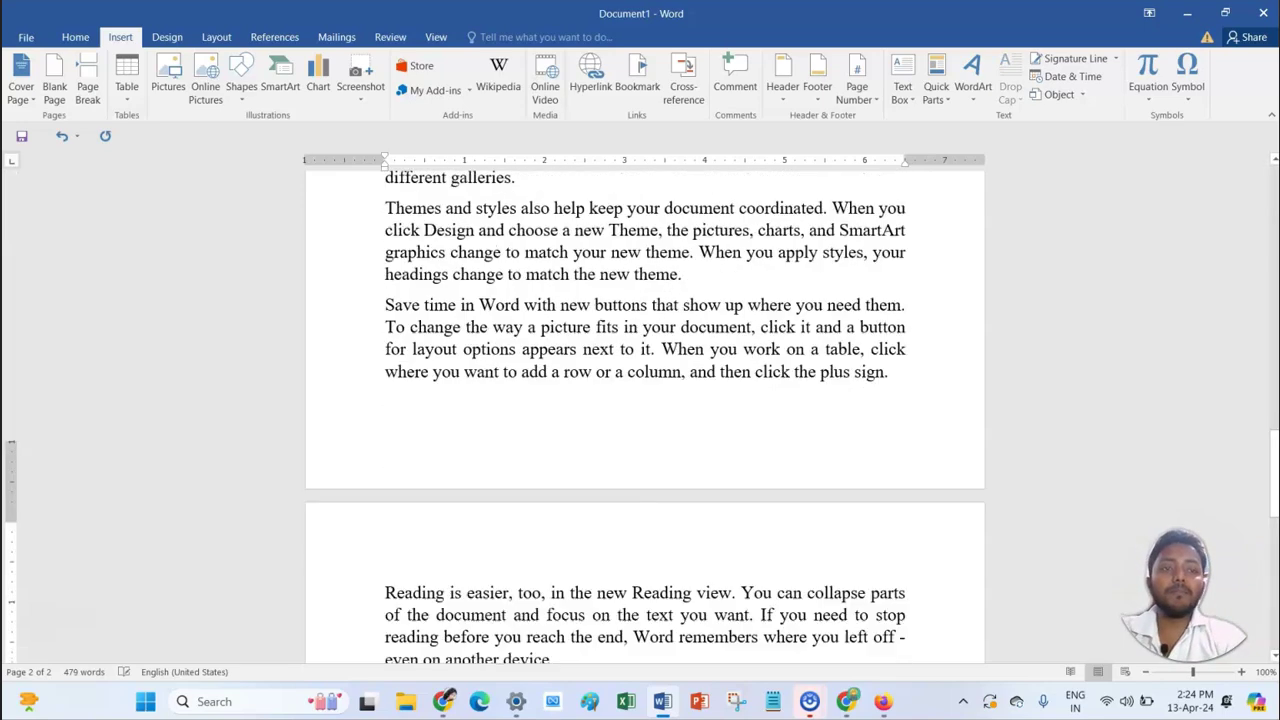
pyautogui.scroll(7, 610, 505)
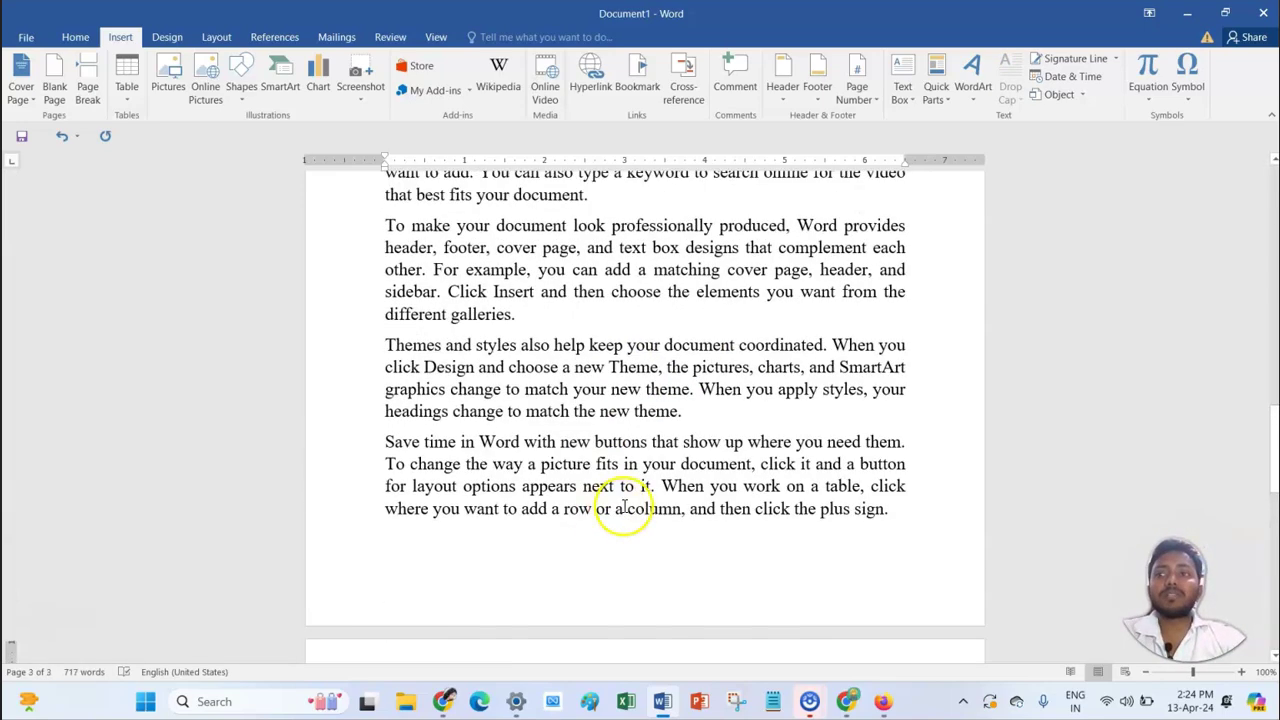
pyautogui.scroll(-9, 623, 520)
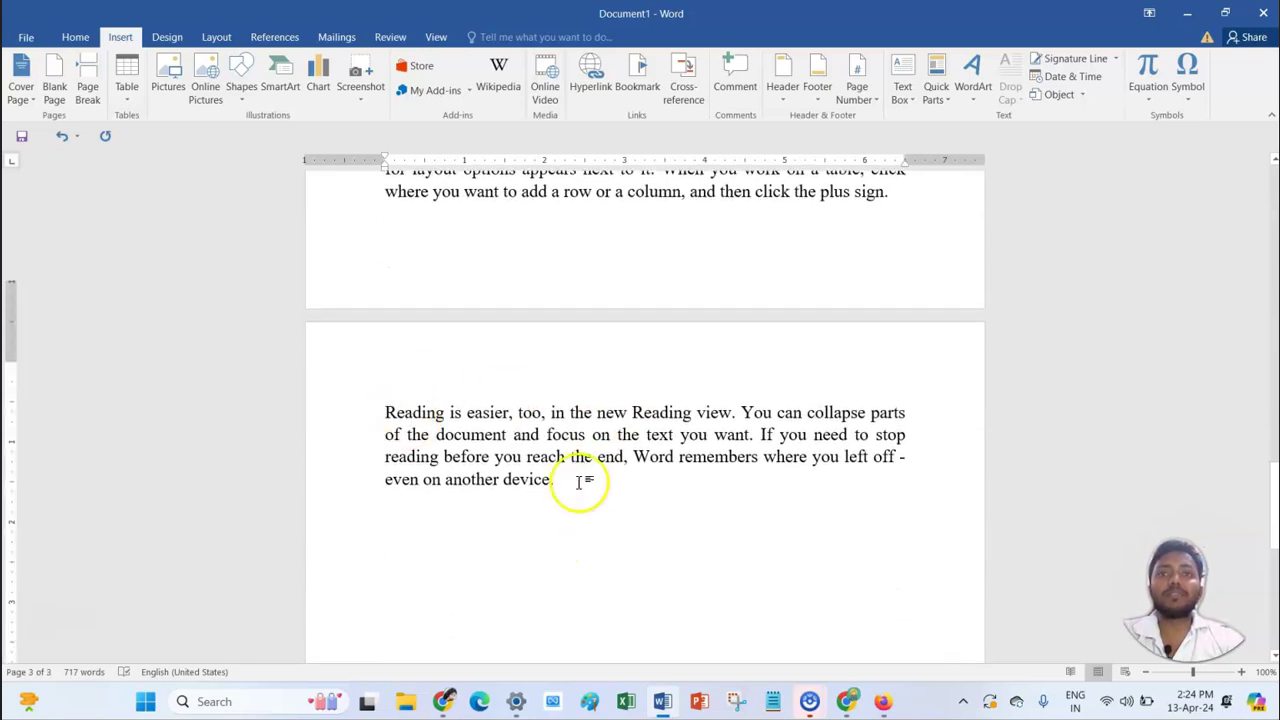
# Step: Copy the document's entire text and paste it on a new line after the last paragraph
pyautogui.scroll(6, 575, 475)
pyautogui.moveTo(386, 372); pyautogui.dragTo(410, 412)
pyautogui.scroll(6, 470, 420)
pyautogui.scroll(15, 400, 260)
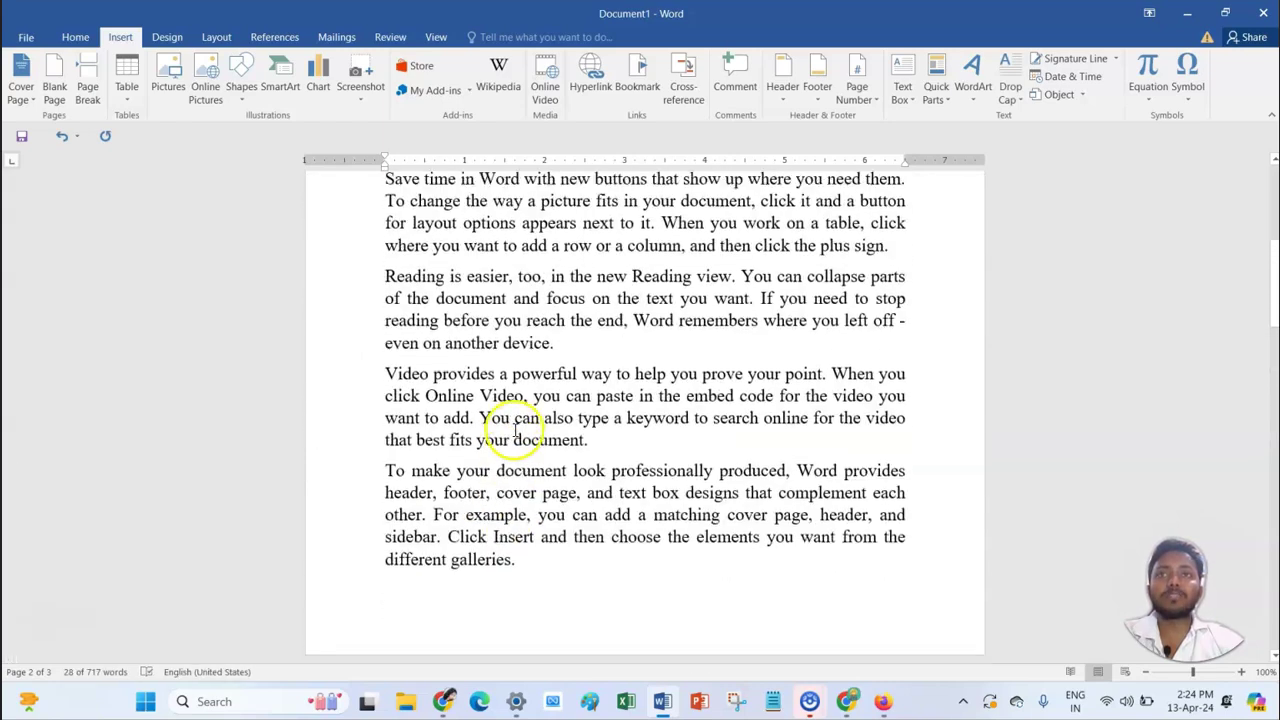
pyautogui.moveTo(388, 276); pyautogui.dragTo(497, 627)
pyautogui.hotkey('ctrl', 'c')
pyautogui.moveTo(584, 532); pyautogui.dragTo(584, 531)
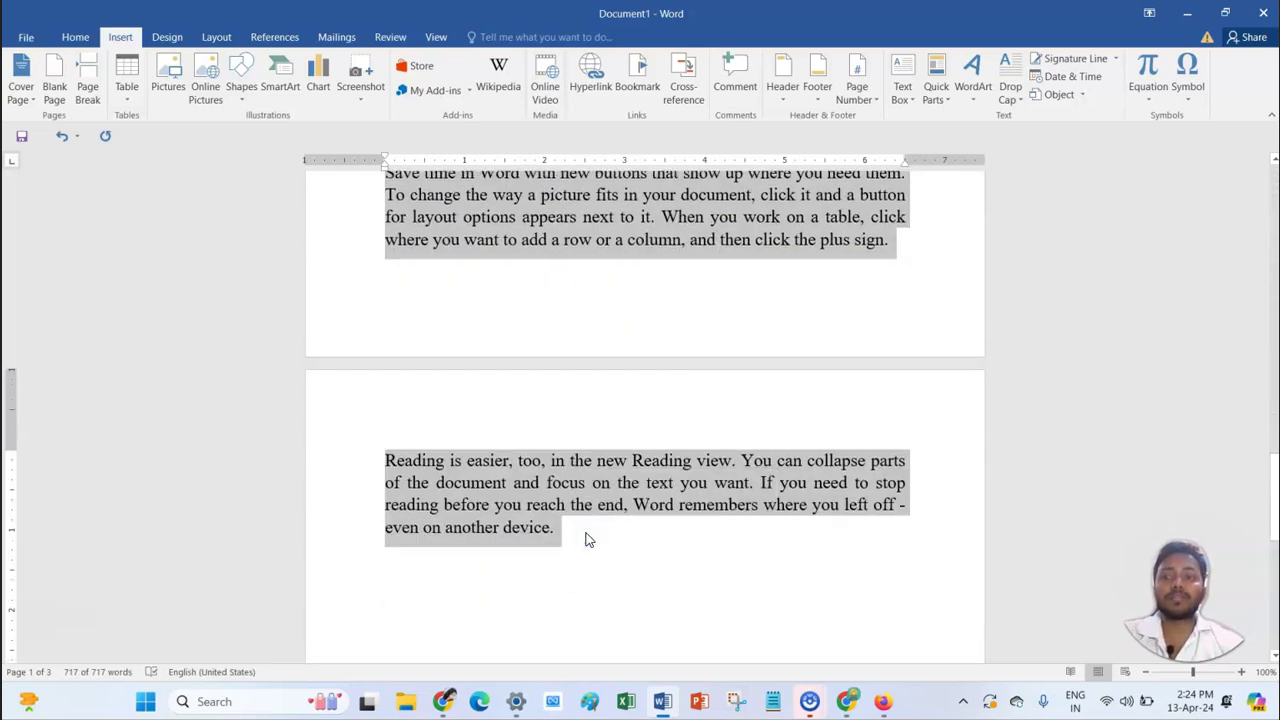
pyautogui.click(587, 545)
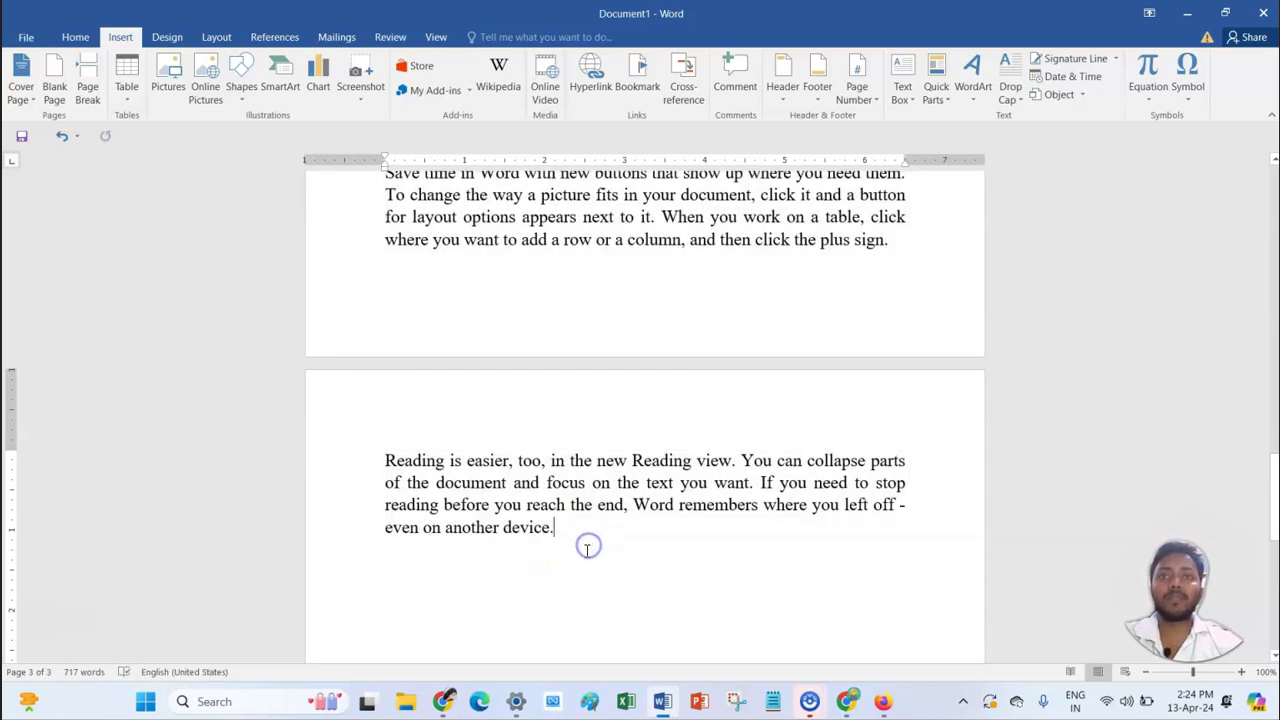
pyautogui.hotkey('ctrl', 'z')
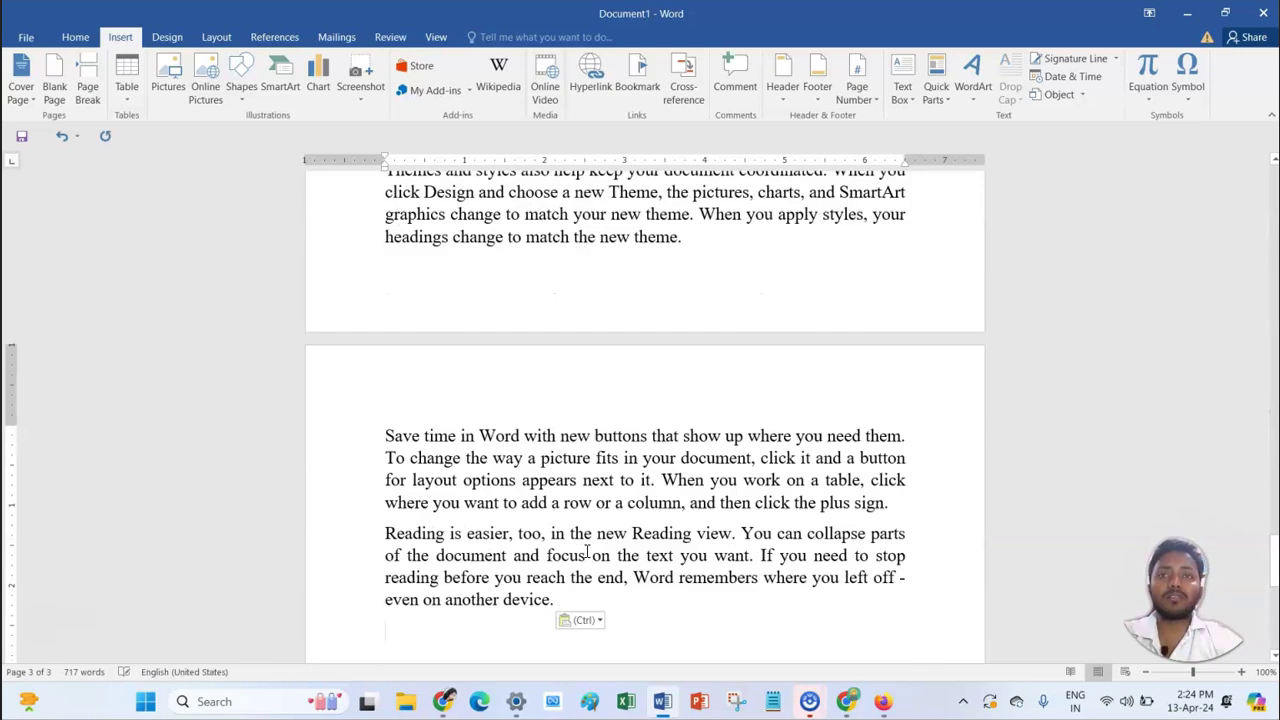
pyautogui.hotkey('ctrl', 'v')
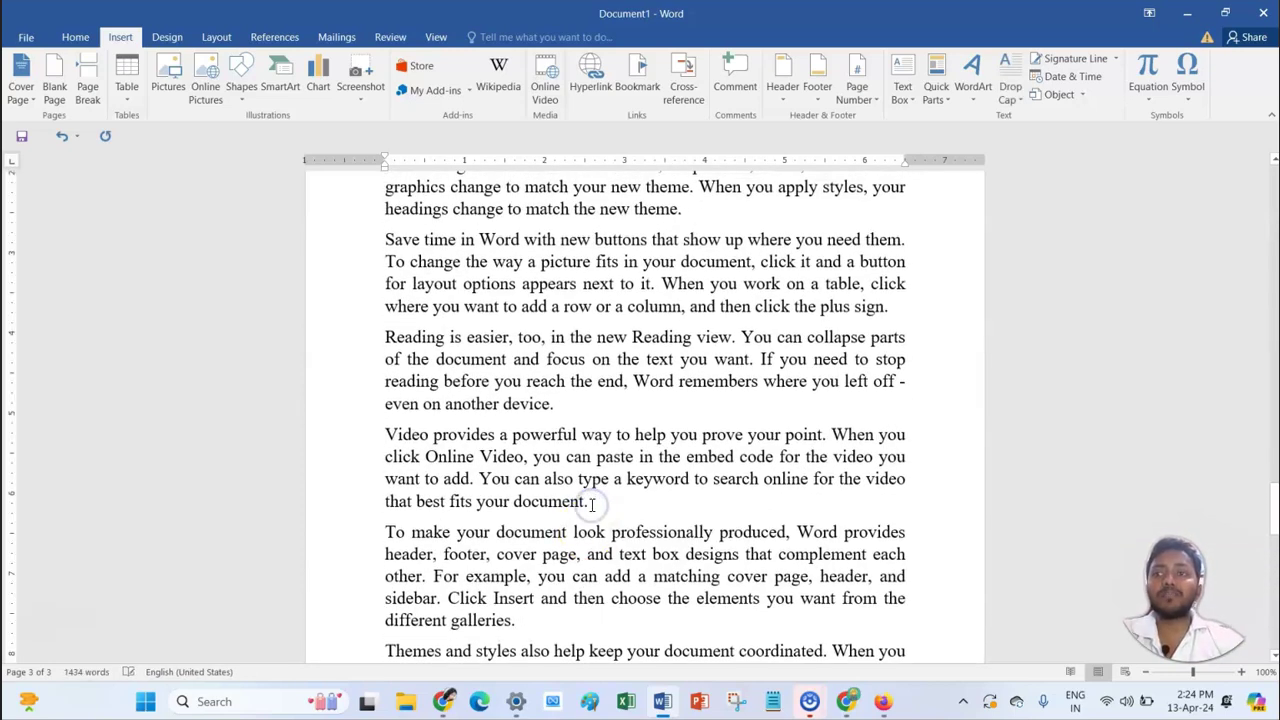
# Step: Insert the built-in Blank footer into the document
pyautogui.scroll(-15, 592, 505)
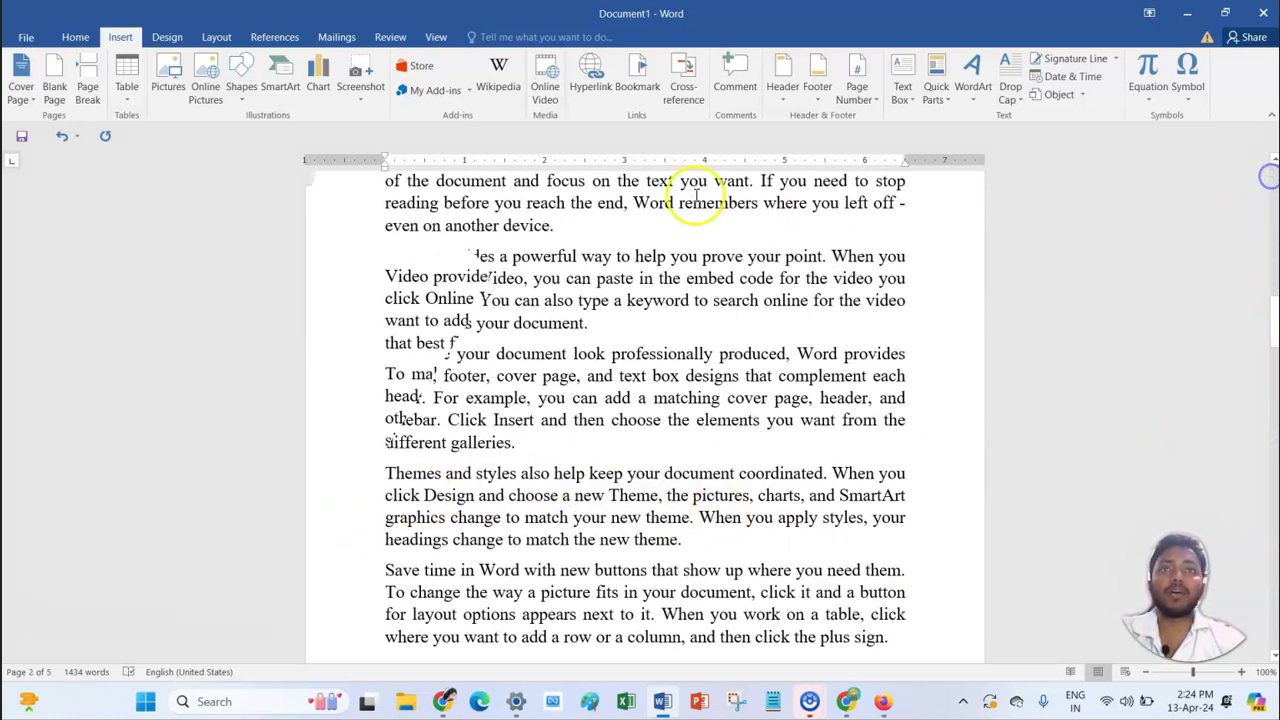
pyautogui.click(648, 253)
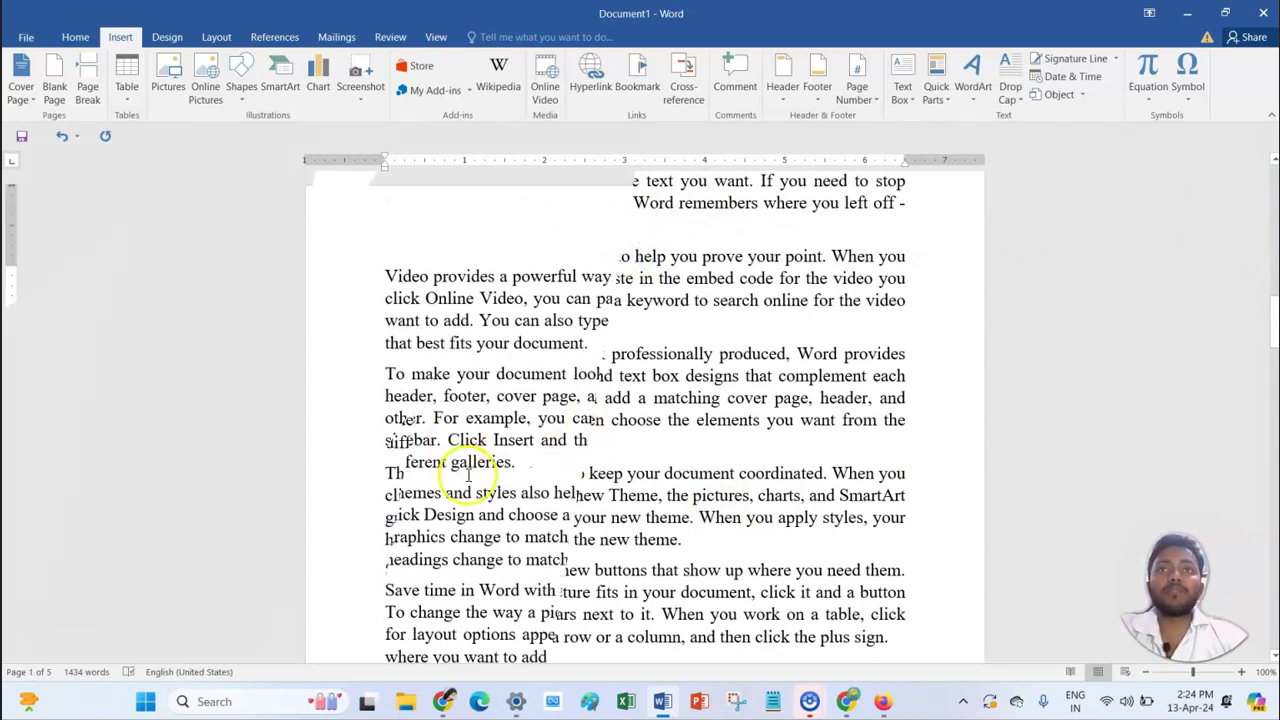
pyautogui.scroll(-3, 600, 443)
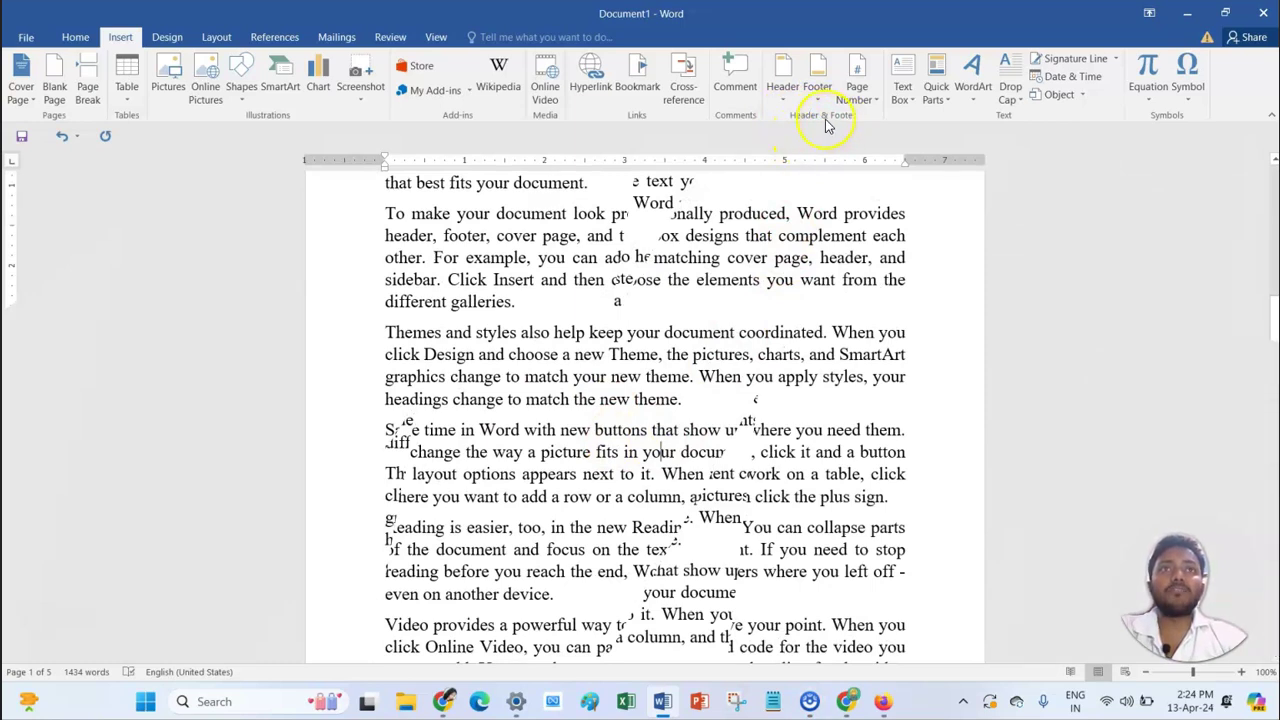
pyautogui.click(818, 88)
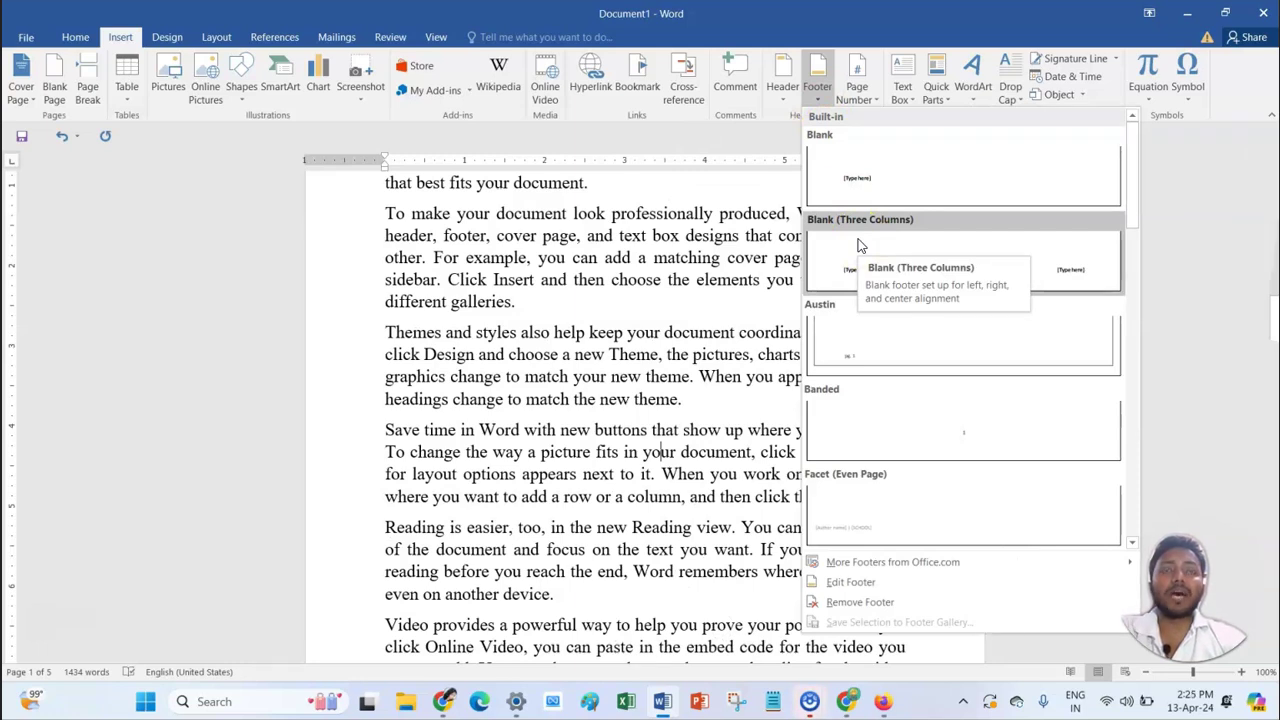
pyautogui.click(863, 163)
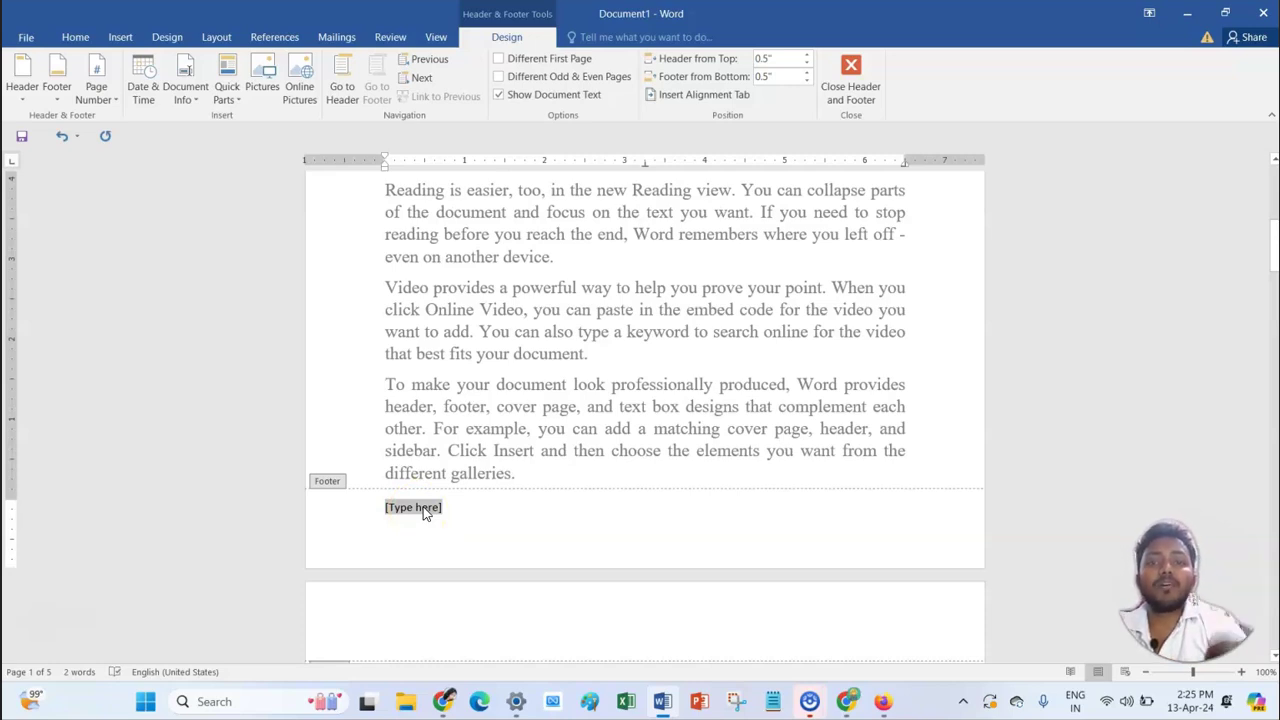
# Step: Replace the footer placeholder with "Author", add an empty line below it, and leave footer editing
pyautogui.write('au')
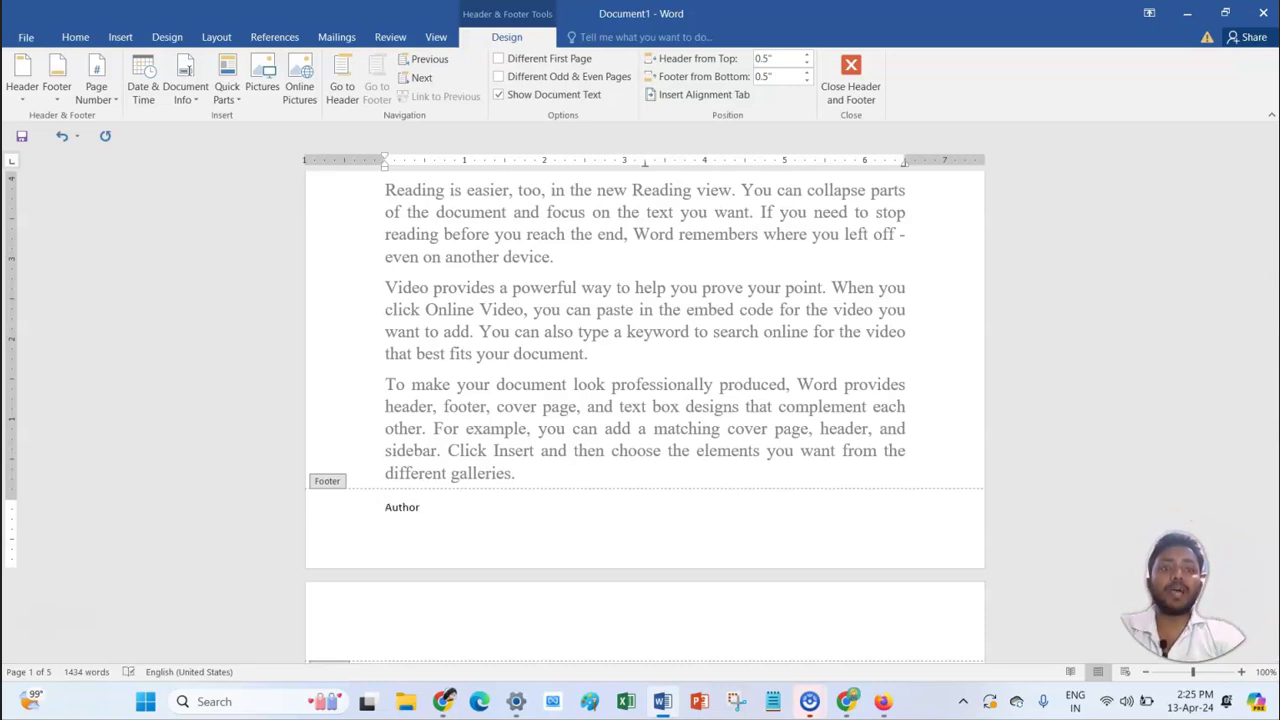
pyautogui.press('Return')
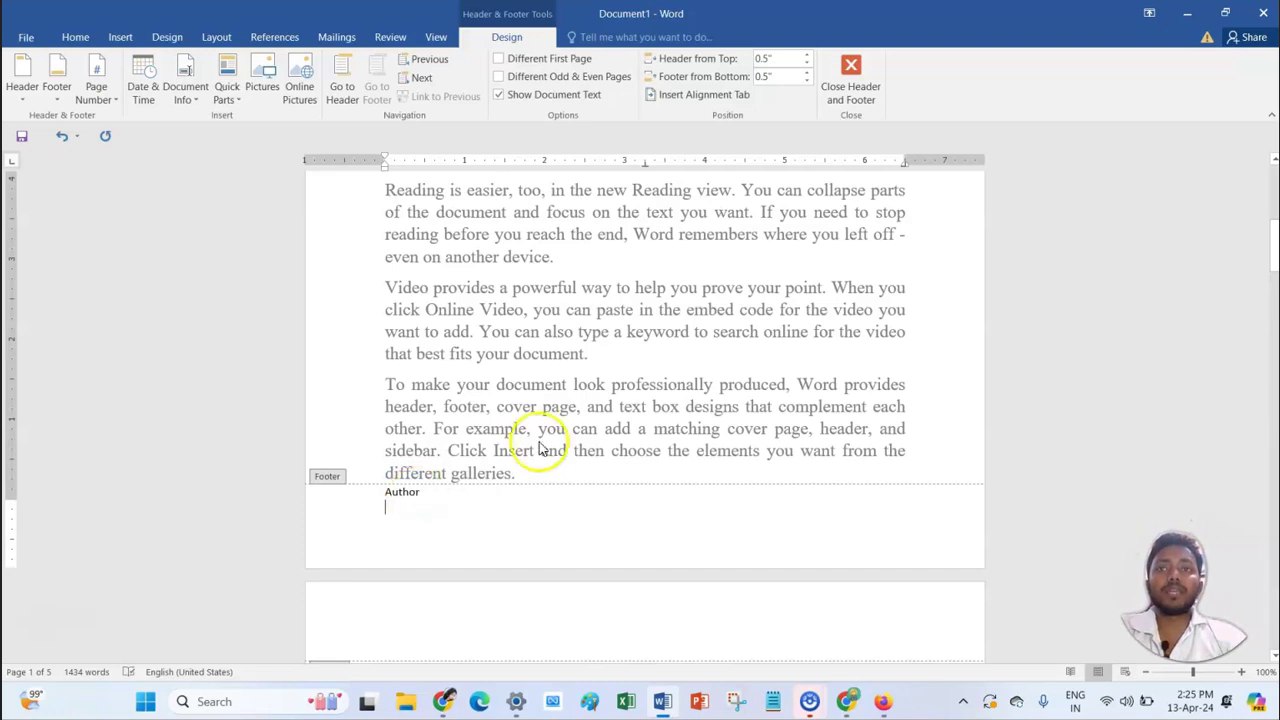
pyautogui.click(851, 75)
# Step: Check the bottom of each page, from the first to the last, for the footer text
pyautogui.scroll(6, 430, 585)
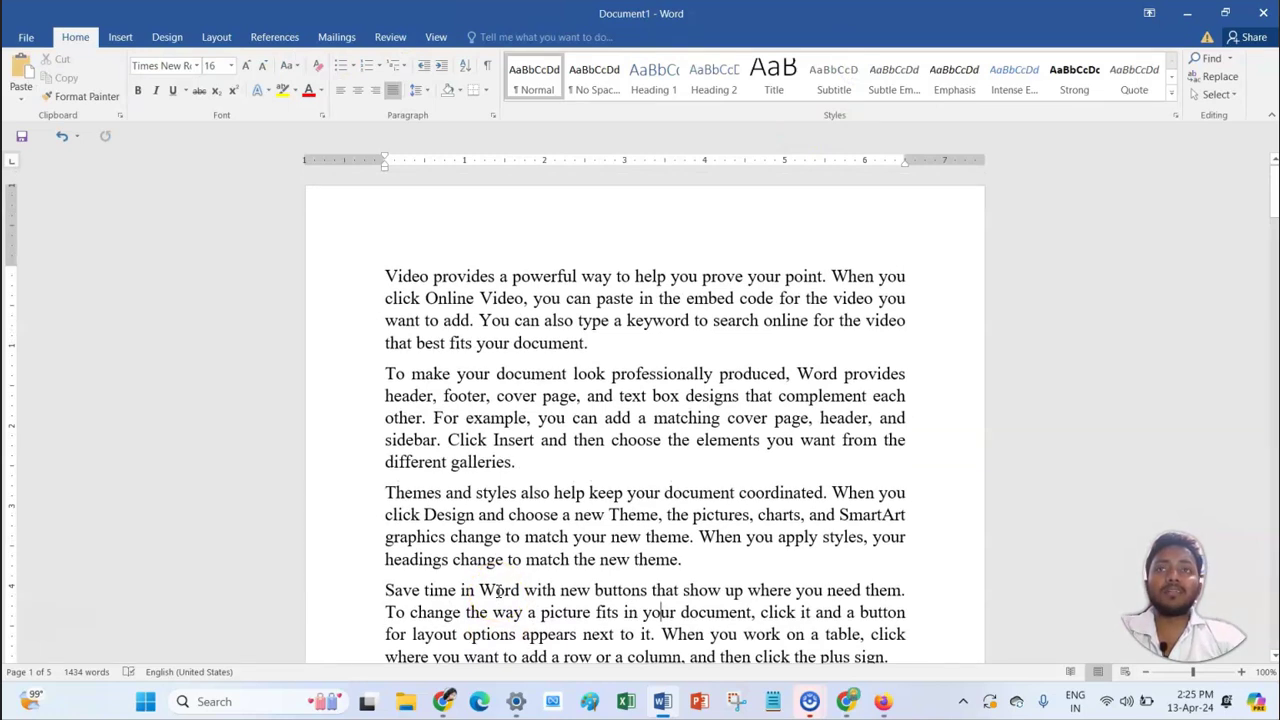
pyautogui.scroll(-8, 498, 590)
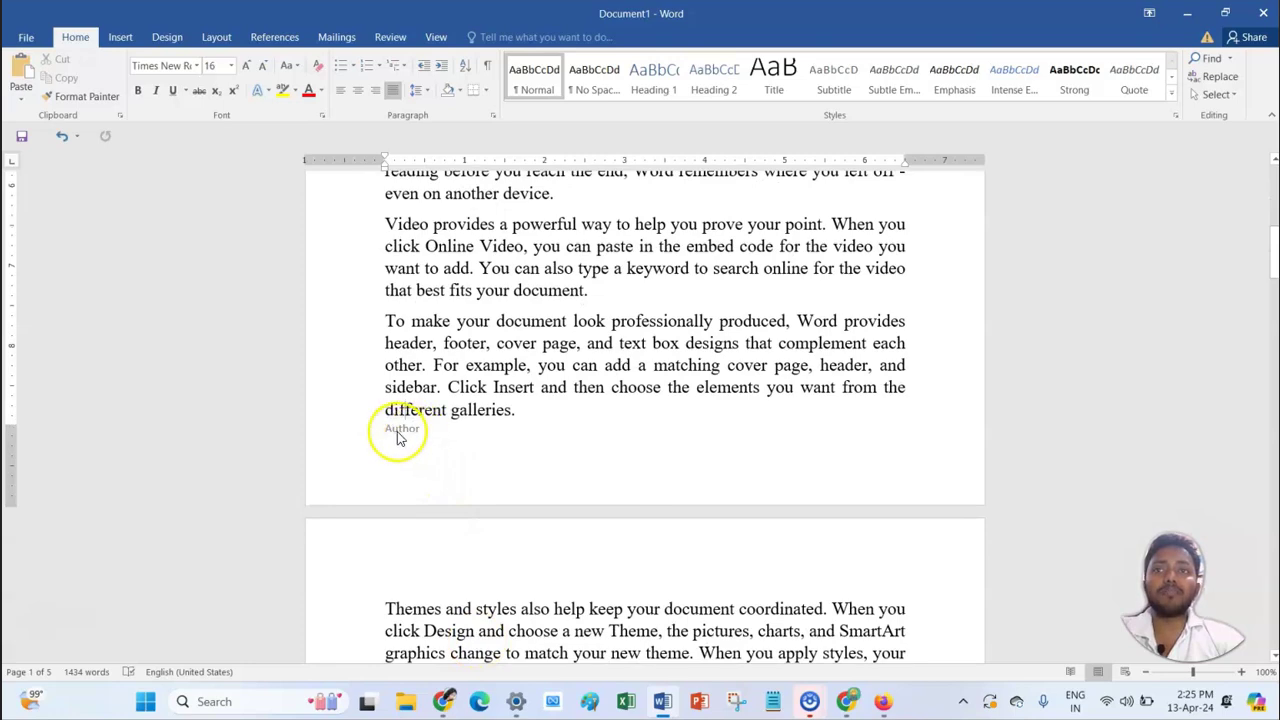
pyautogui.moveTo(383, 431); pyautogui.dragTo(474, 431)
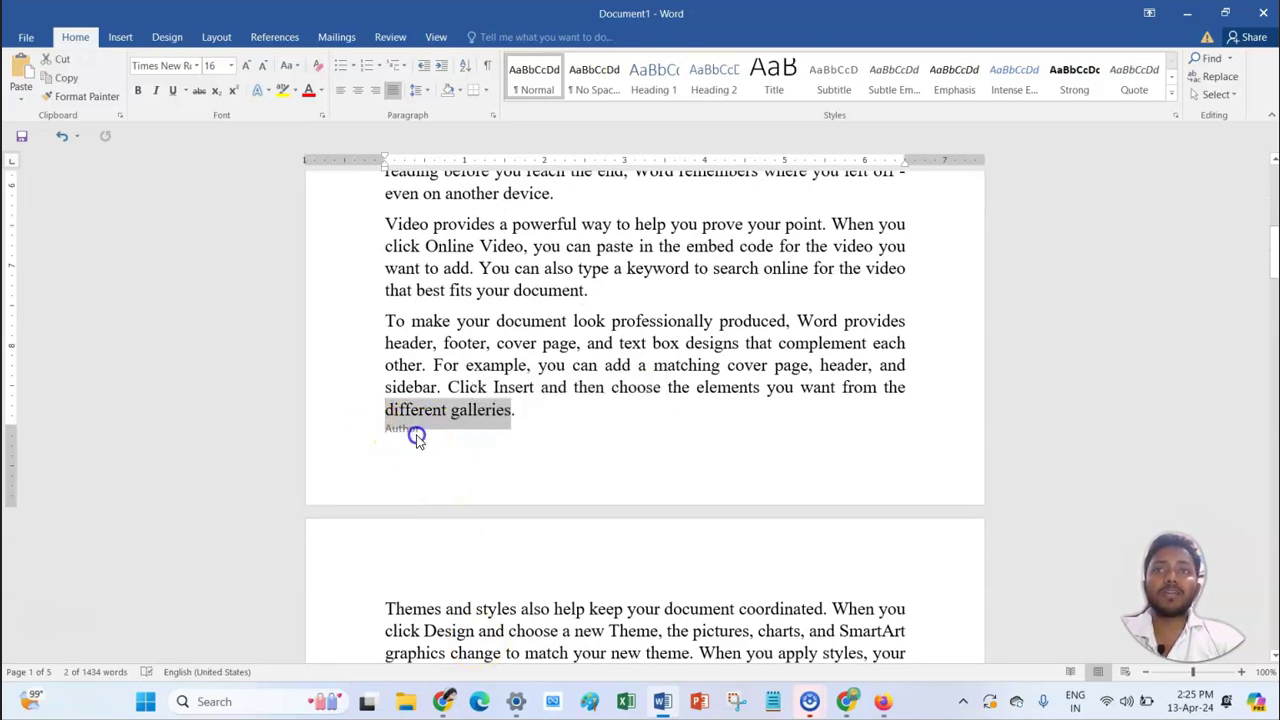
pyautogui.click(418, 432)
pyautogui.scroll(-13, 457, 457)
pyautogui.scroll(-10, 485, 475)
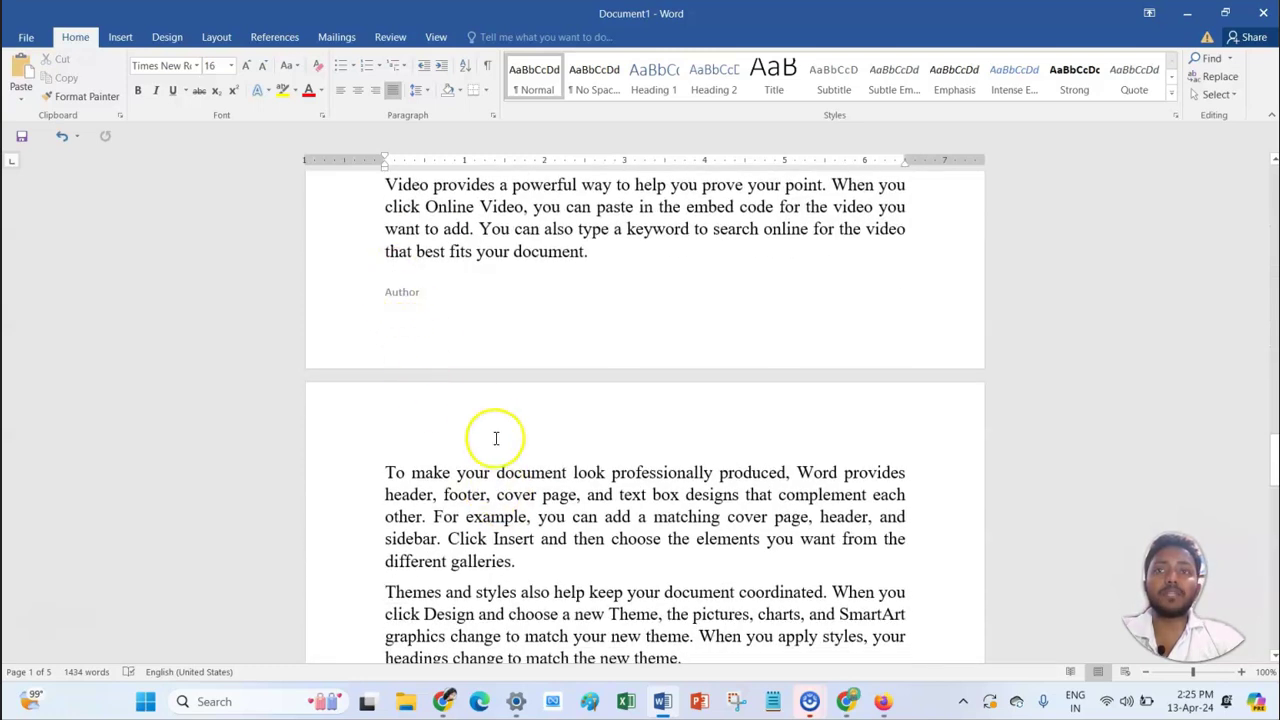
pyautogui.click(120, 37)
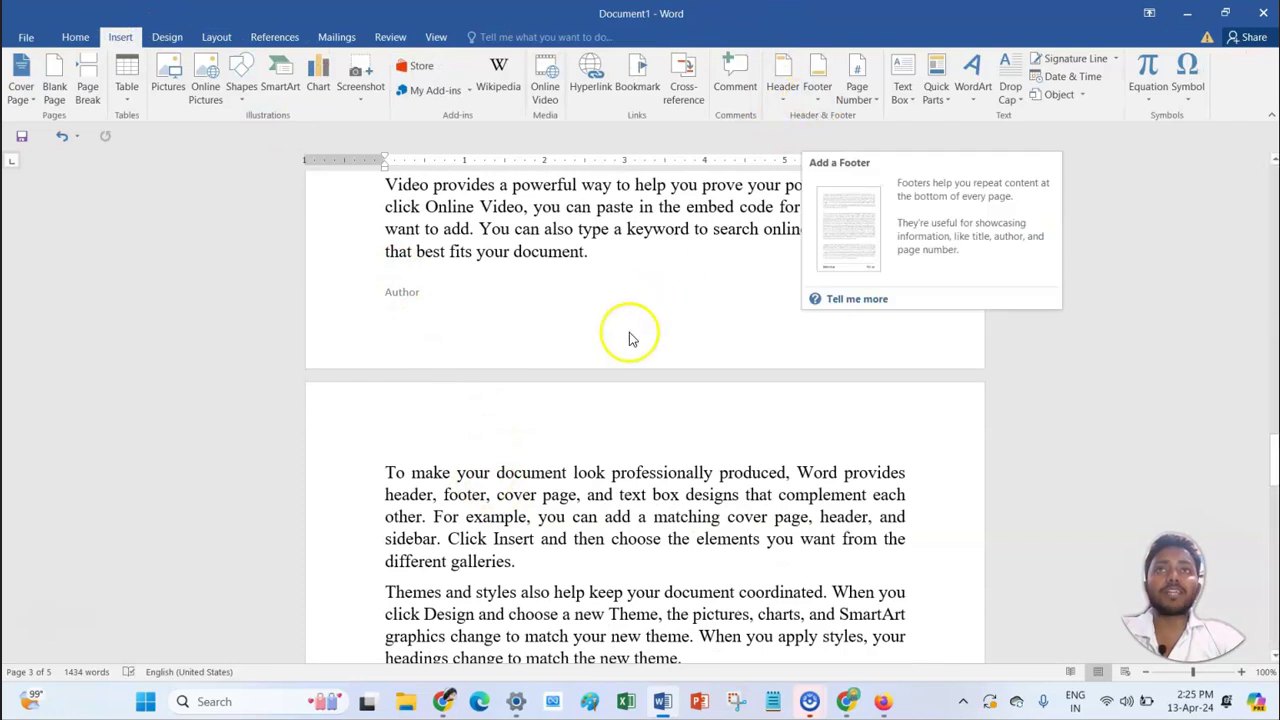
pyautogui.scroll(-15, 570, 428)
pyautogui.scroll(-10, 565, 452)
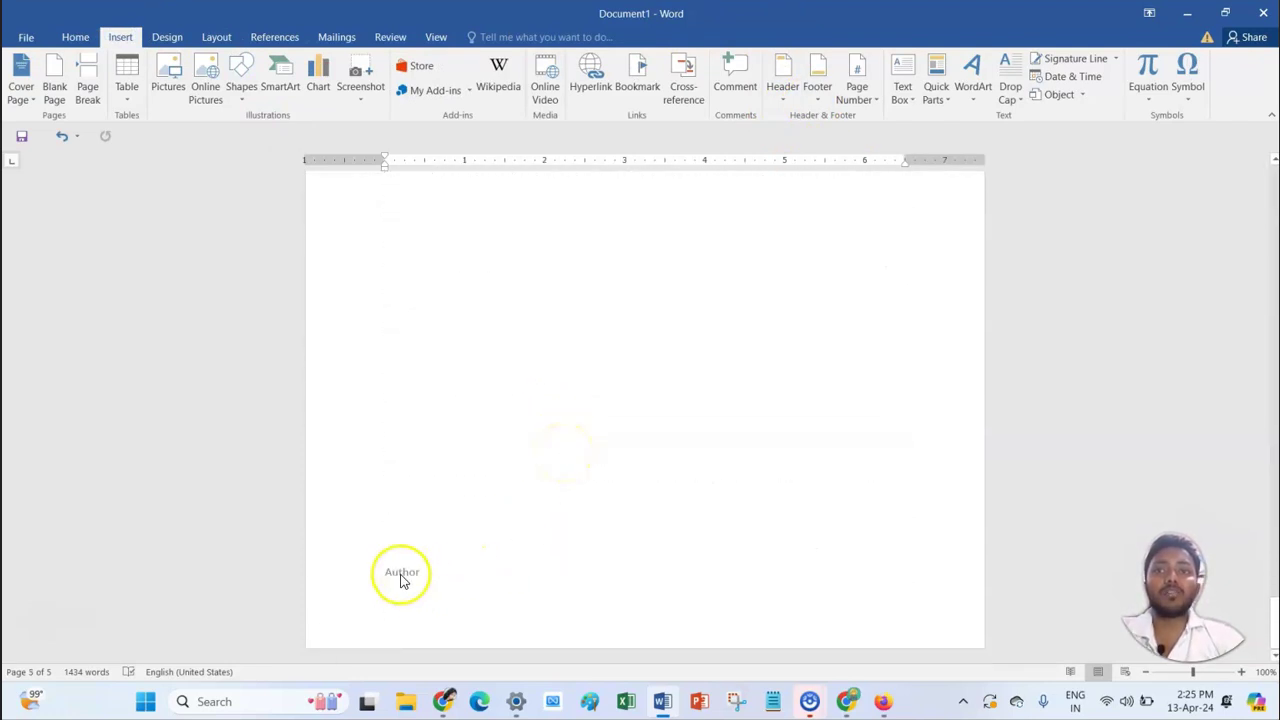
pyautogui.scroll(-5, 540, 568)
pyautogui.scroll(-20, 545, 570)
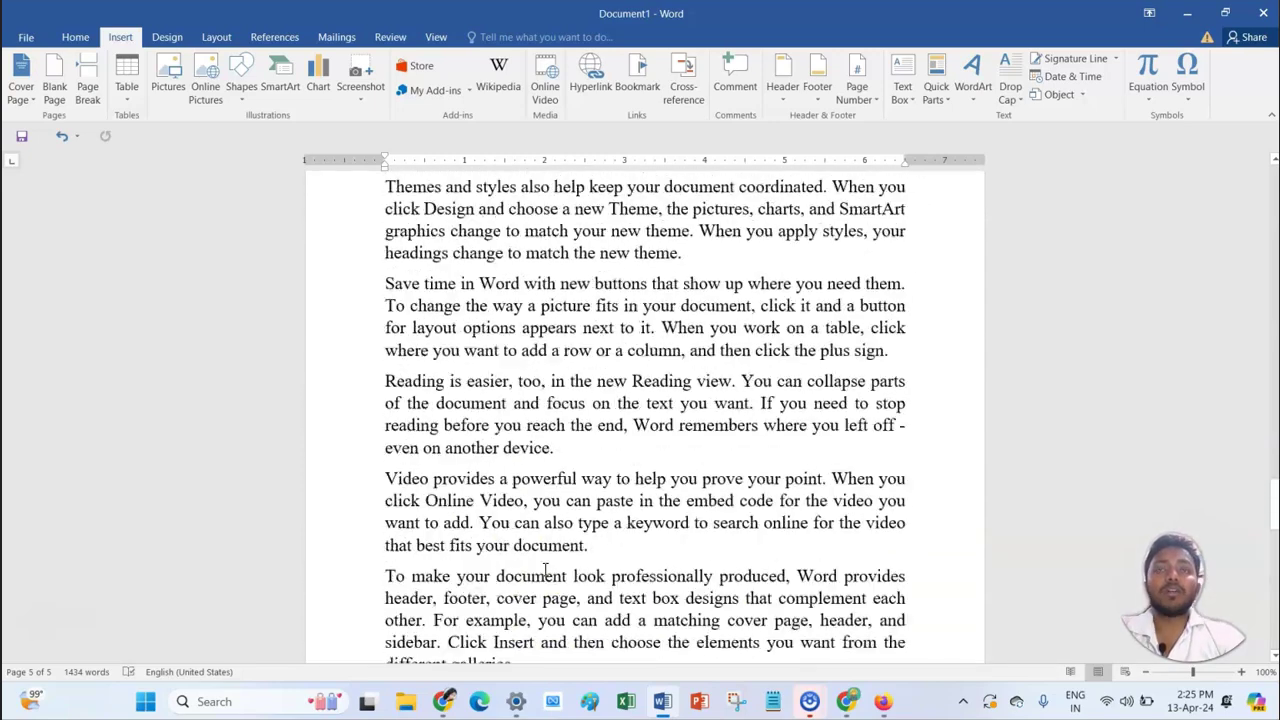
pyautogui.scroll(-10, 548, 575)
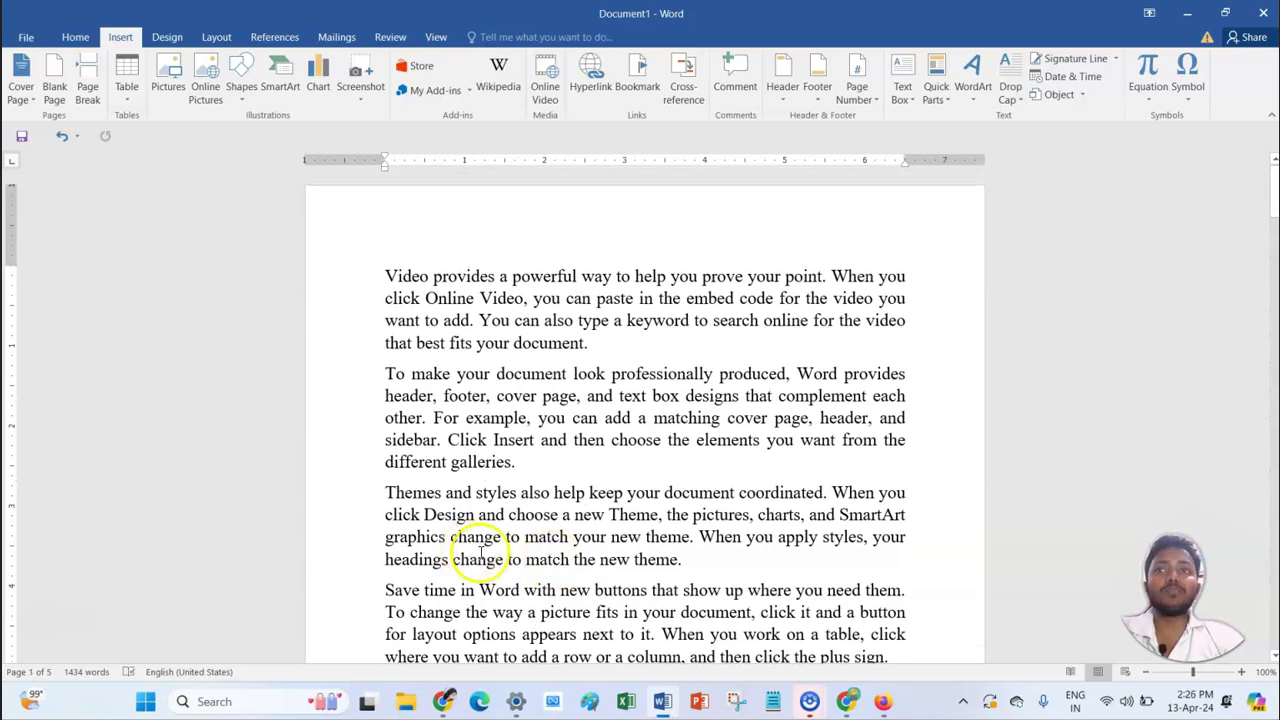
# Step: Insert the built-in Blank (Three Columns) footer and replace its first placeholder with "video"
pyautogui.click(828, 103)
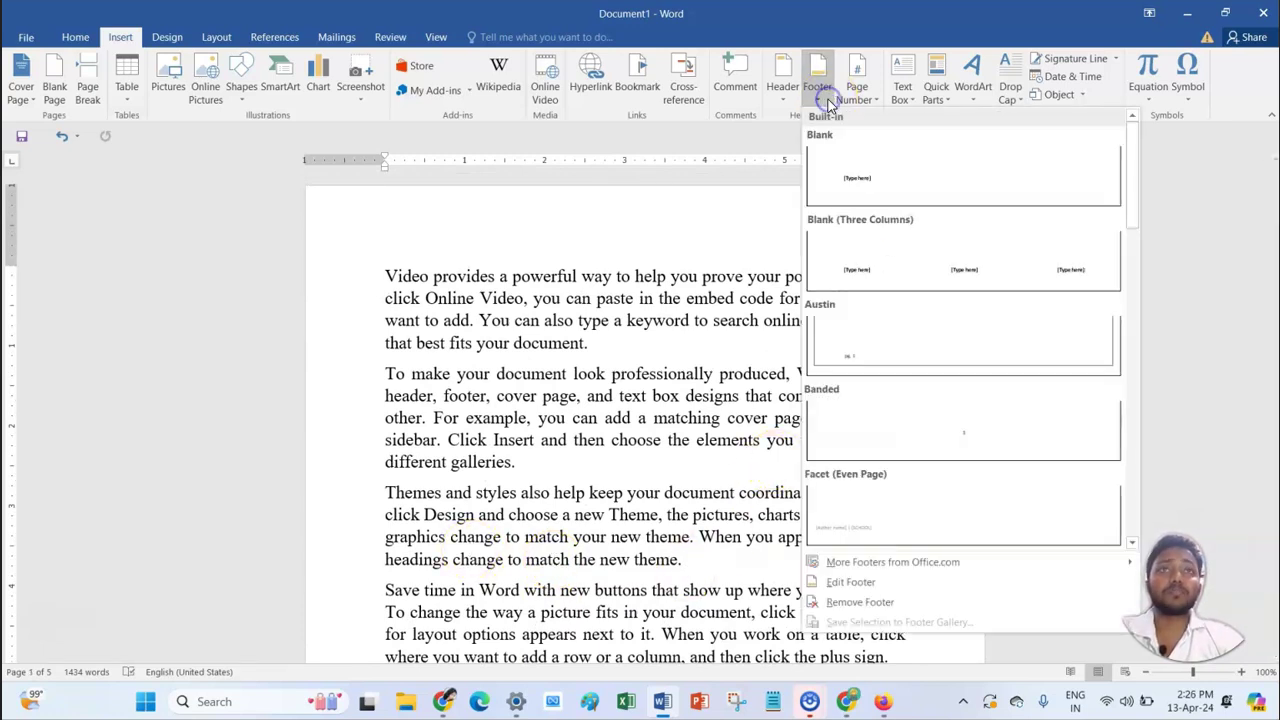
pyautogui.click(935, 268)
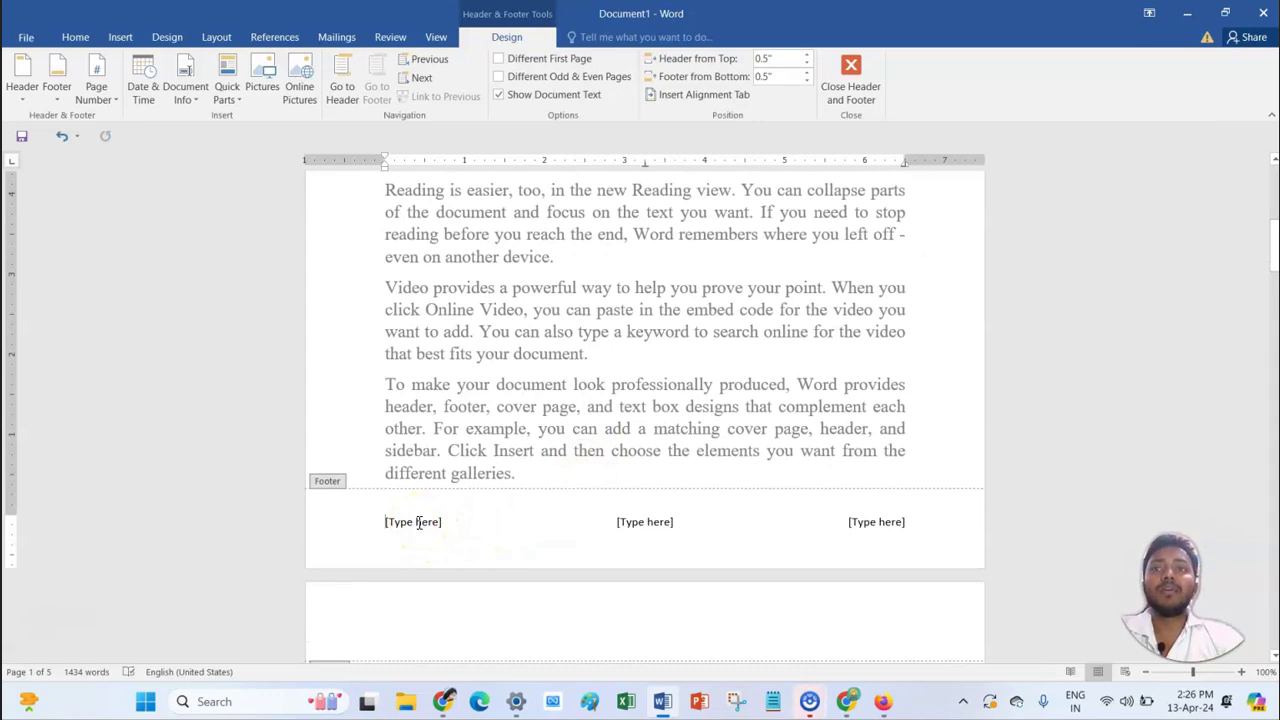
pyautogui.click(418, 522)
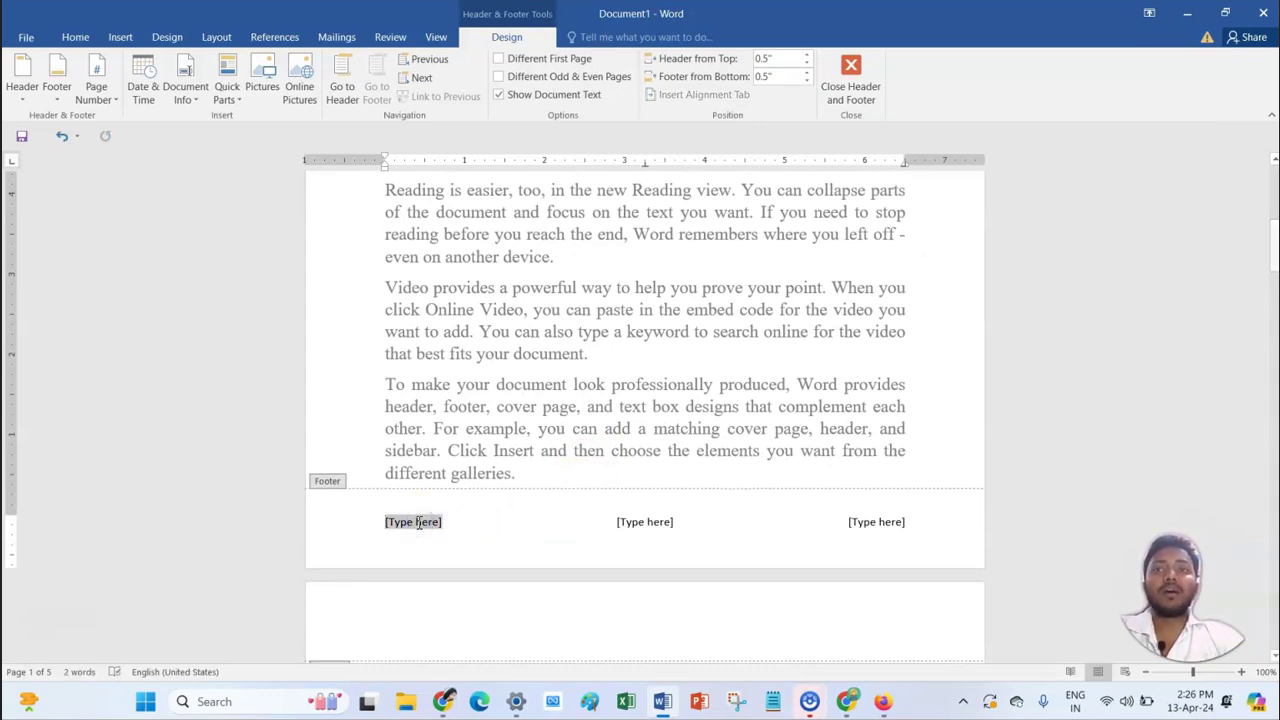
pyautogui.write('video')
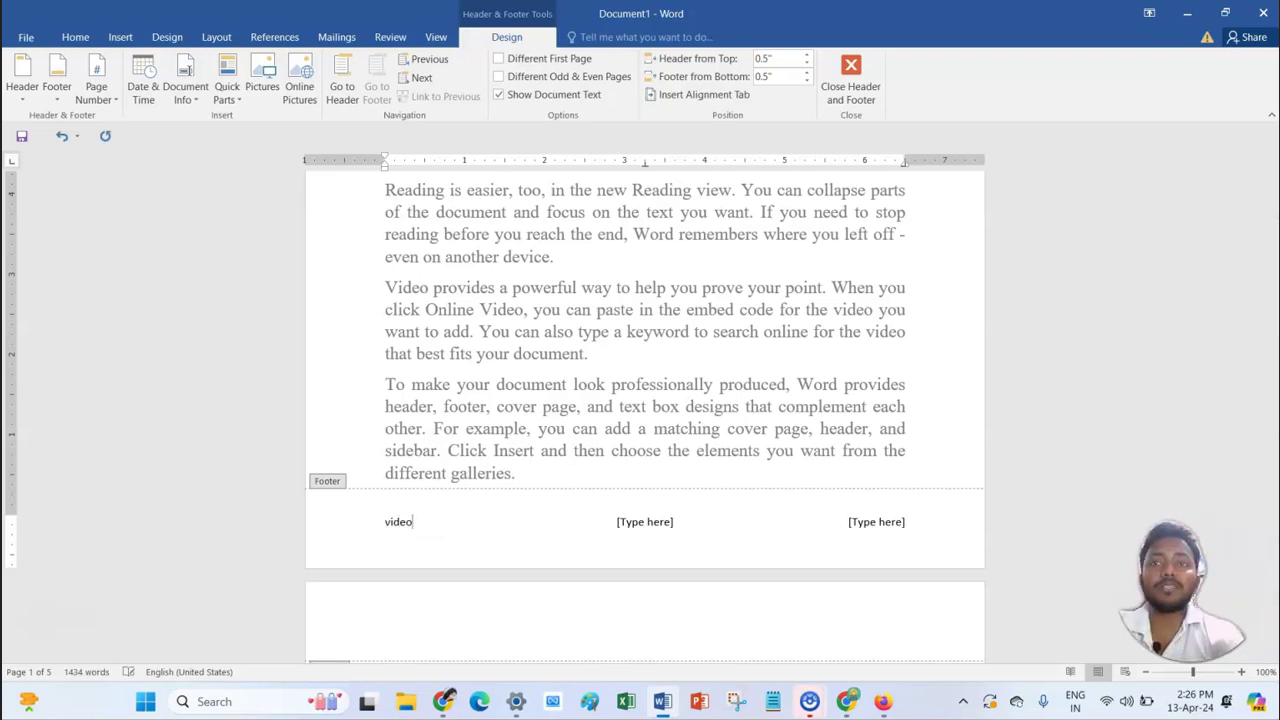
# Step: Replace the footer's middle placeholder with "insert" and the last one with "jk", and leave footer editing
pyautogui.click(645, 517)
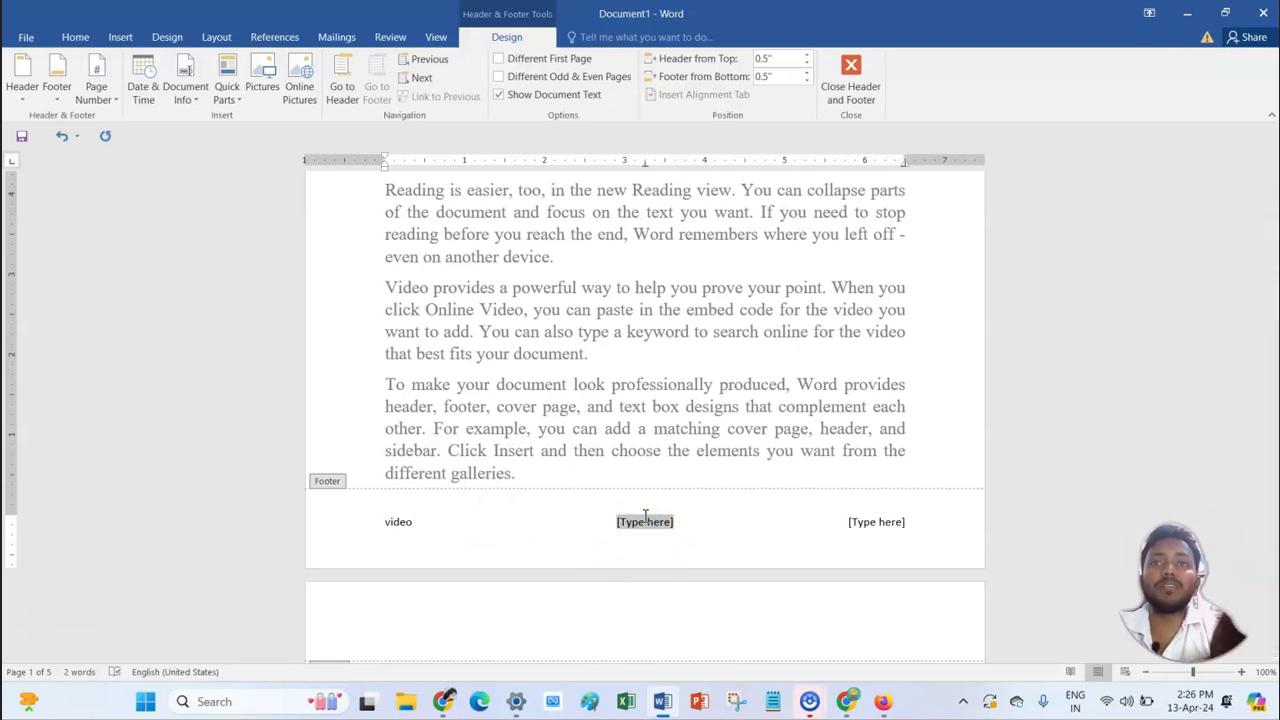
pyautogui.press('Delete')
pyautogui.write('insert')
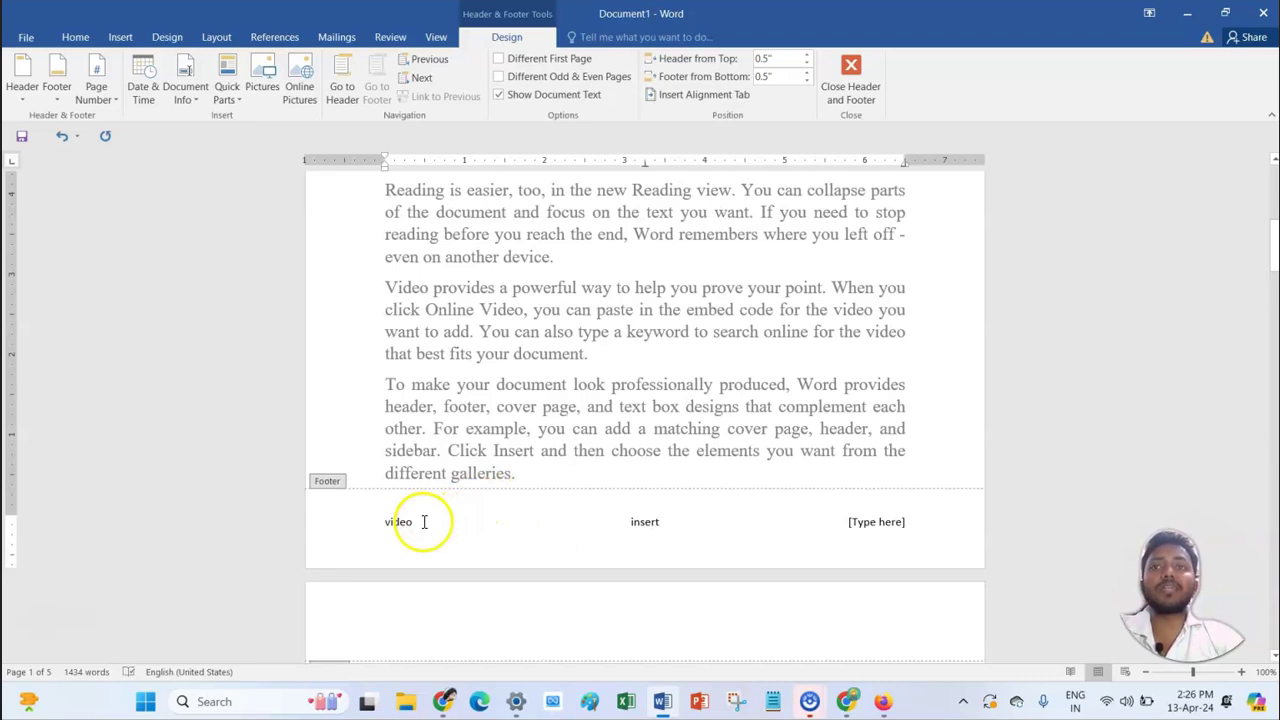
pyautogui.click(868, 528)
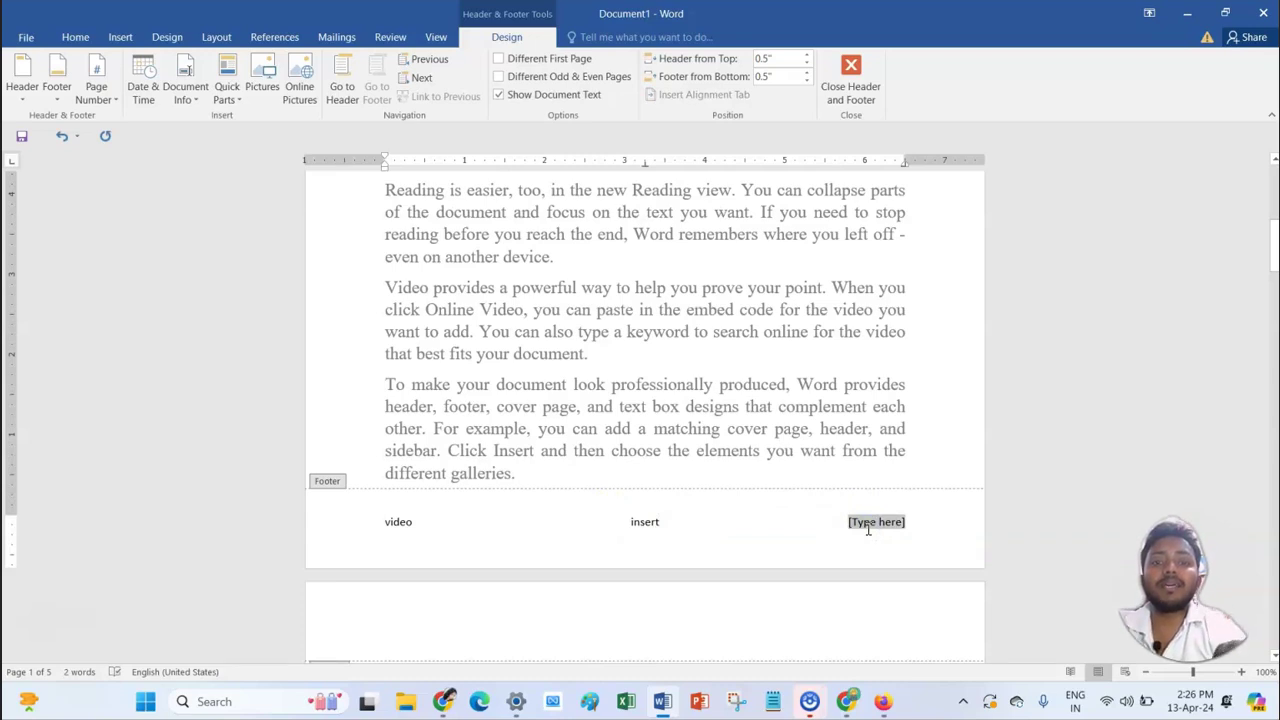
pyautogui.write('jk')
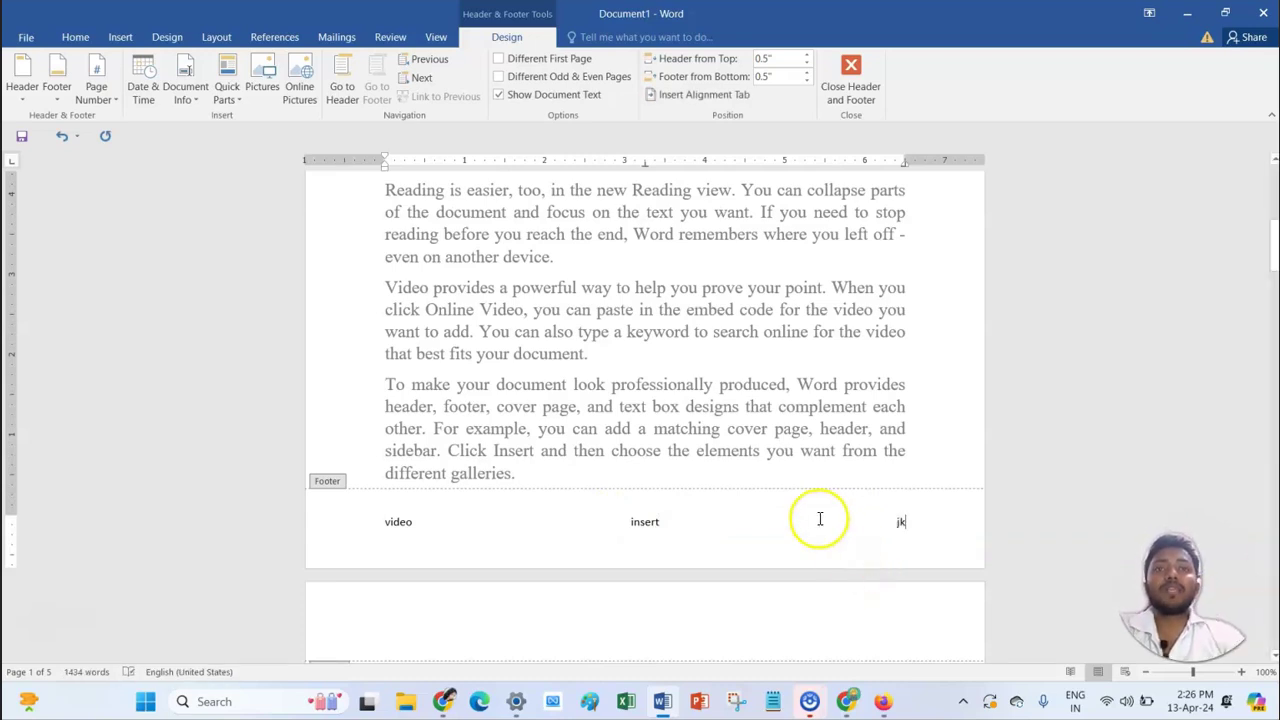
pyautogui.click(849, 72)
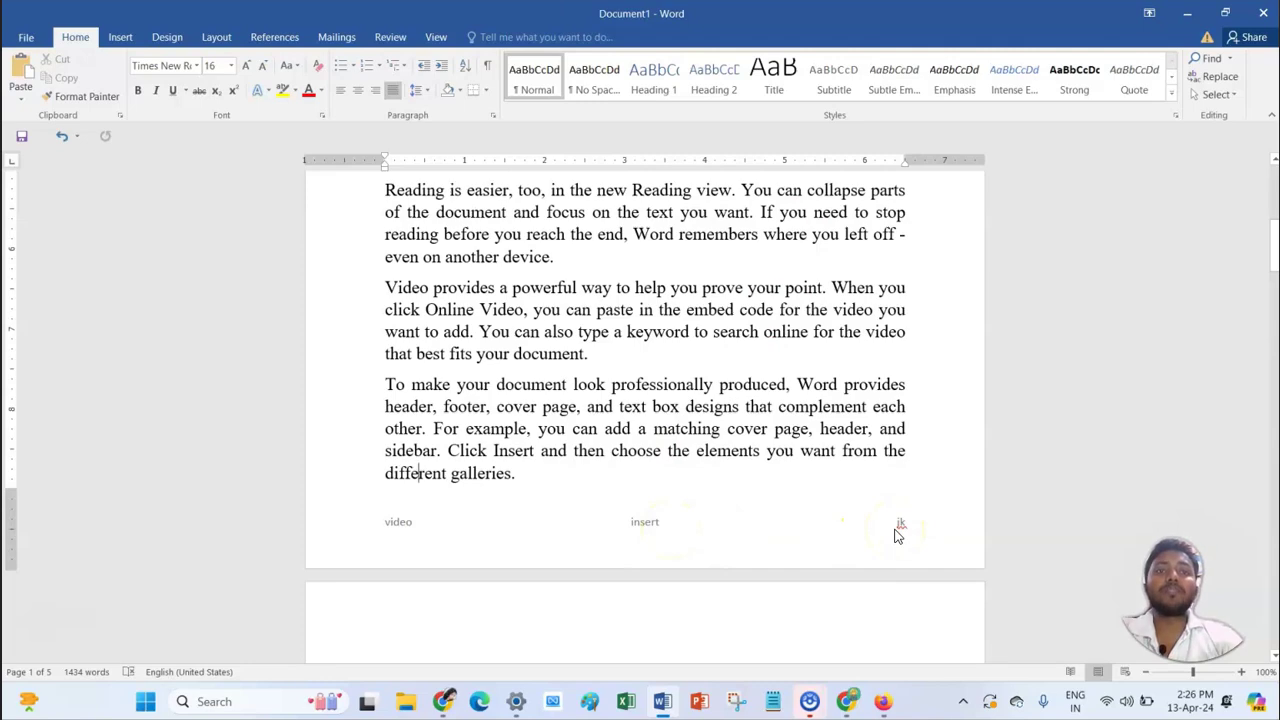
# Step: Replace the three-column footer with the built-in Banded footer and leave footer editing
pyautogui.scroll(-7, 897, 535)
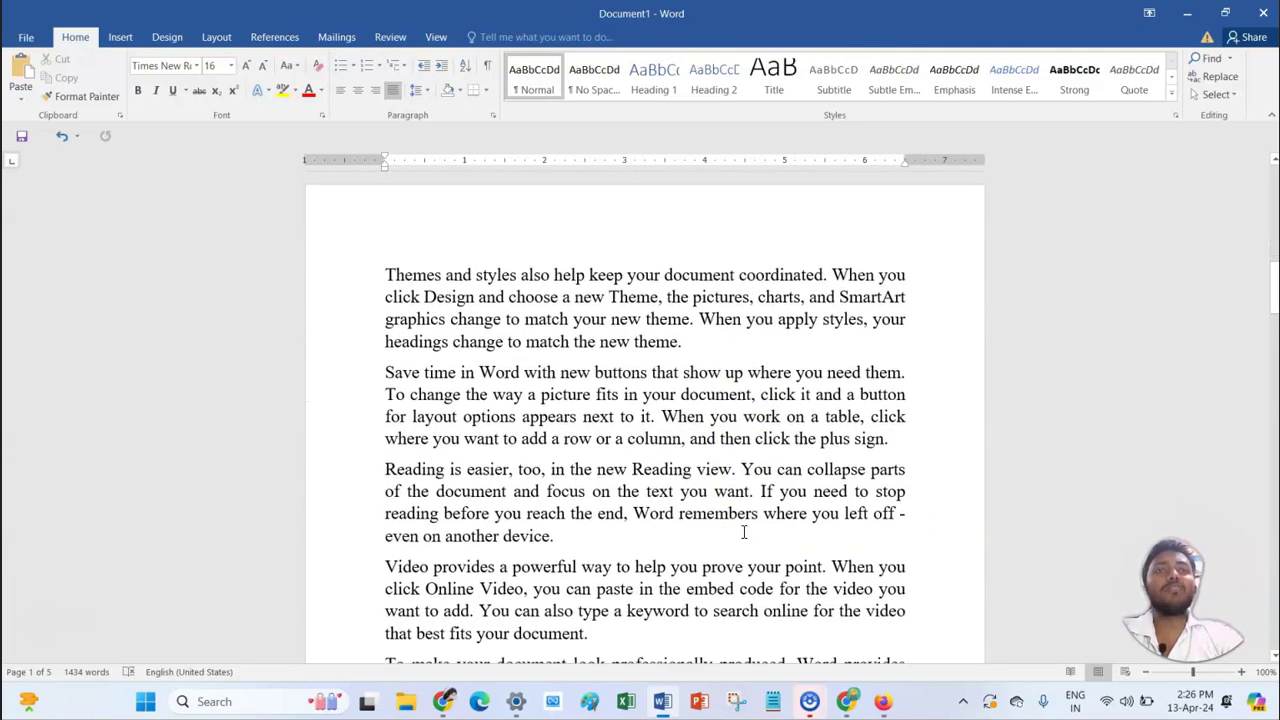
pyautogui.scroll(-15, 743, 533)
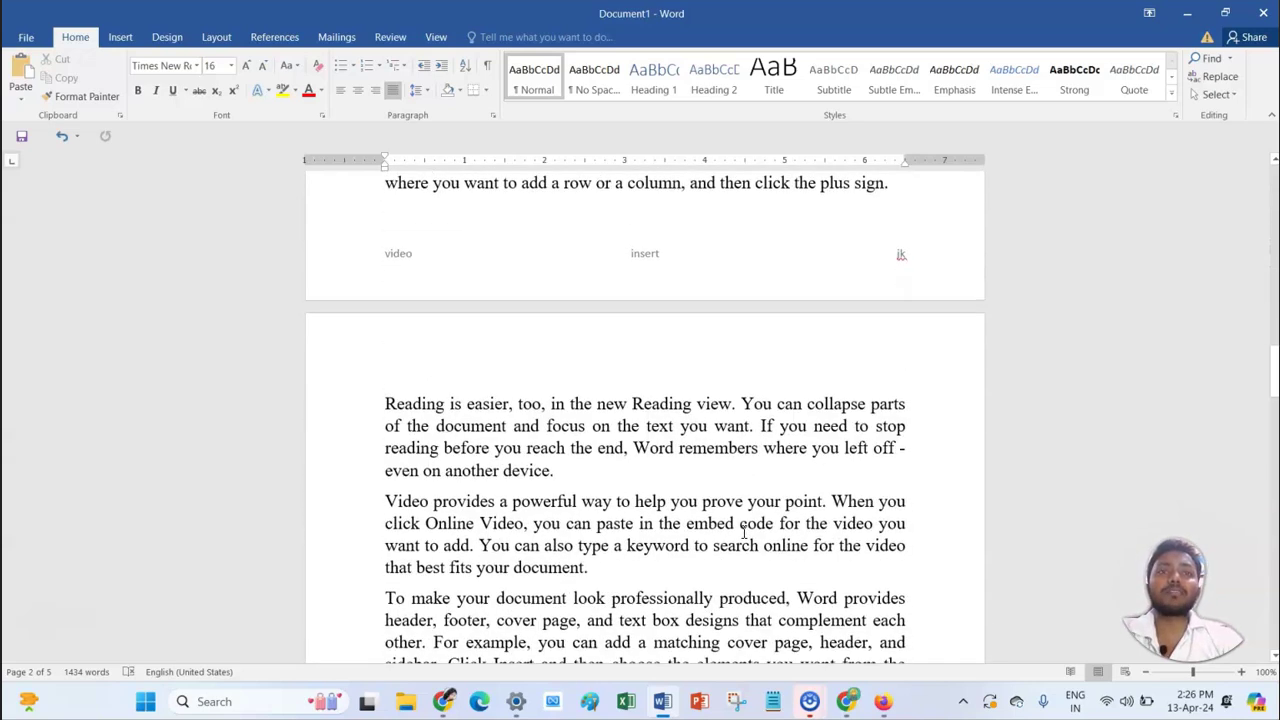
pyautogui.scroll(4, 743, 533)
pyautogui.scroll(-20, 743, 533)
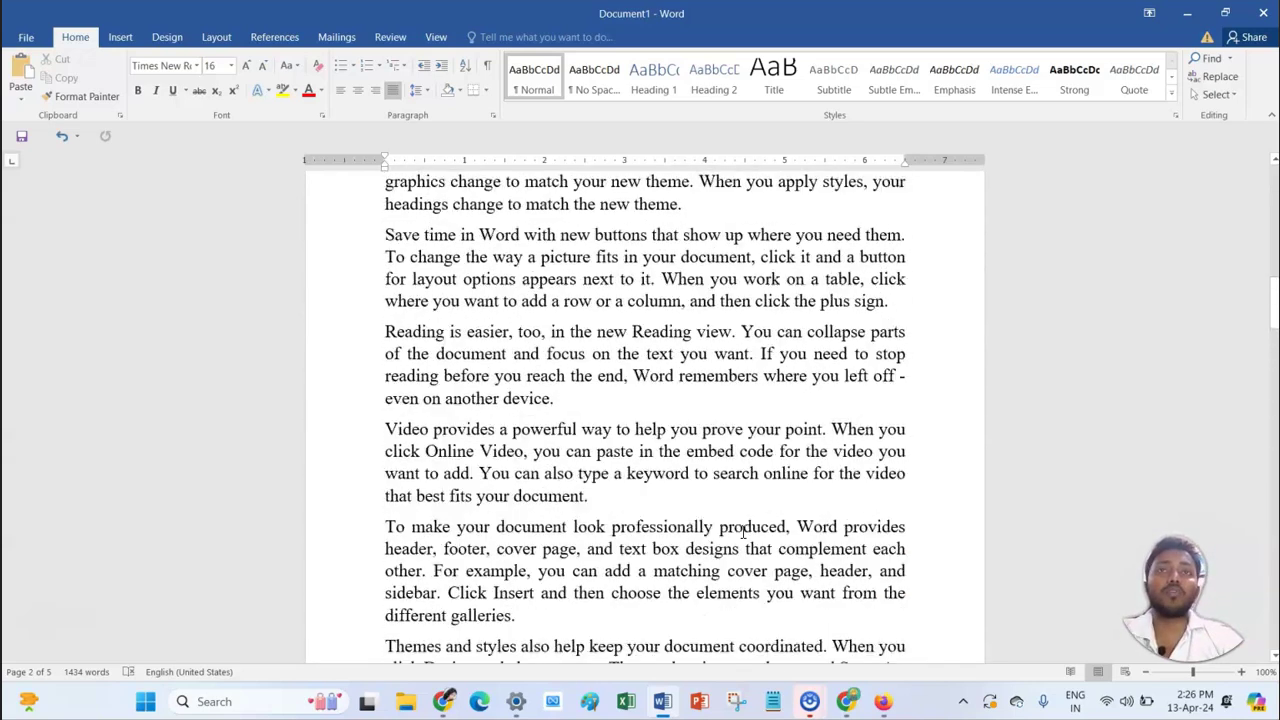
pyautogui.scroll(1, 743, 537)
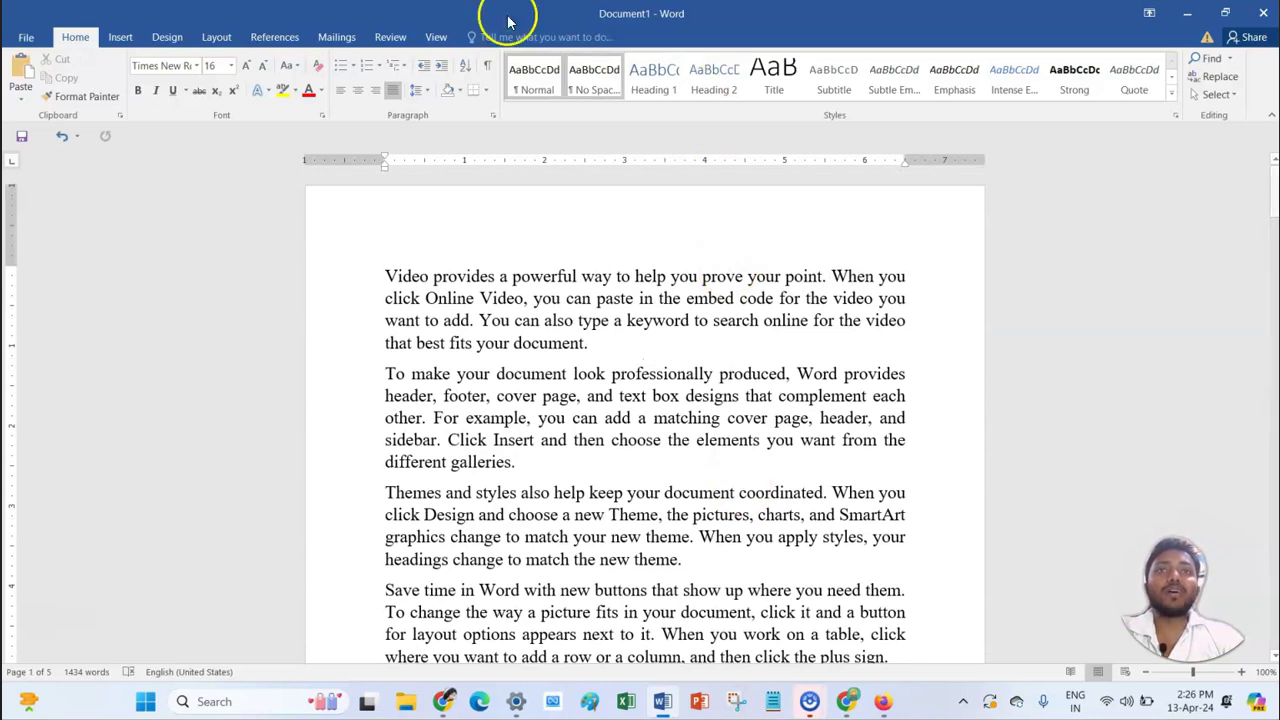
pyautogui.click(120, 37)
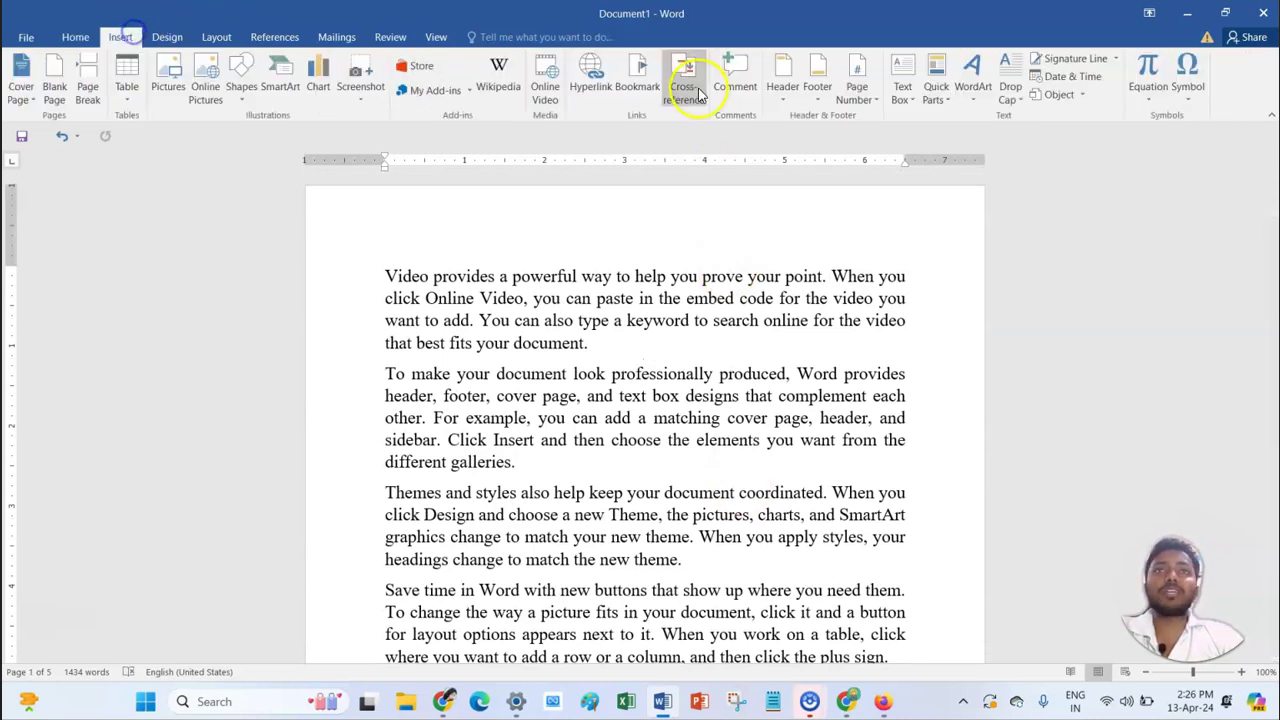
pyautogui.click(817, 78)
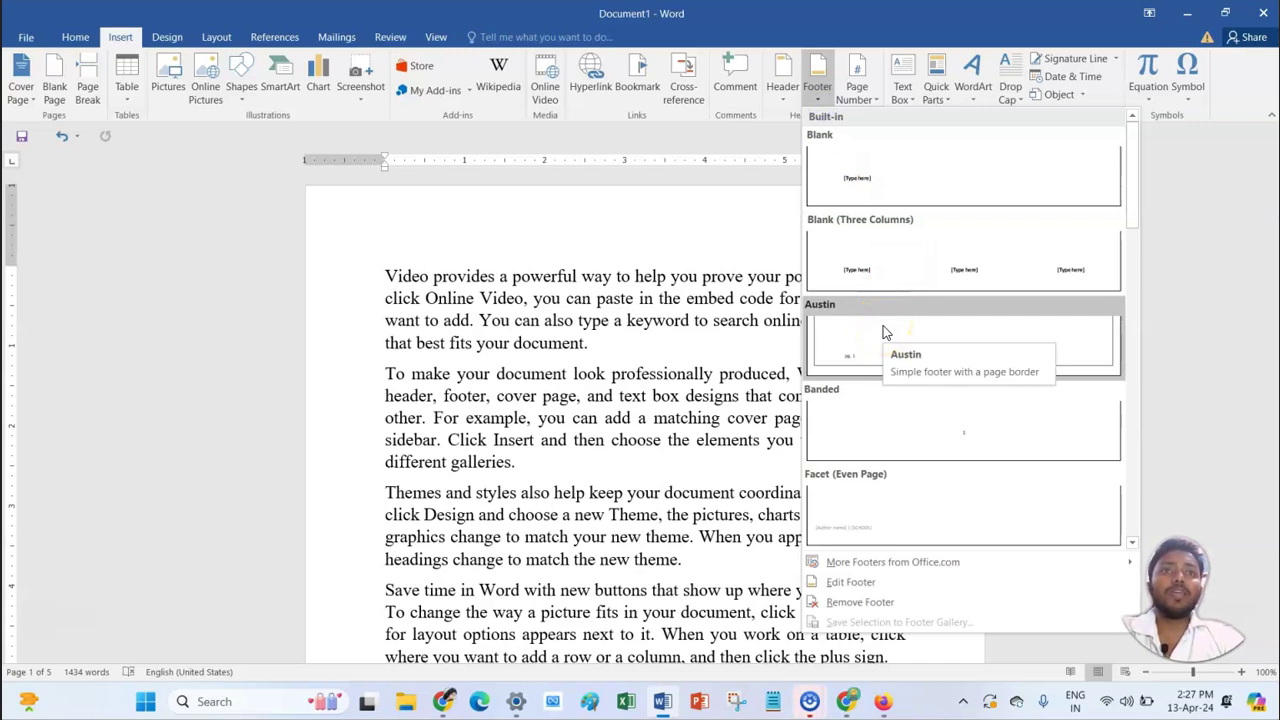
pyautogui.click(873, 348)
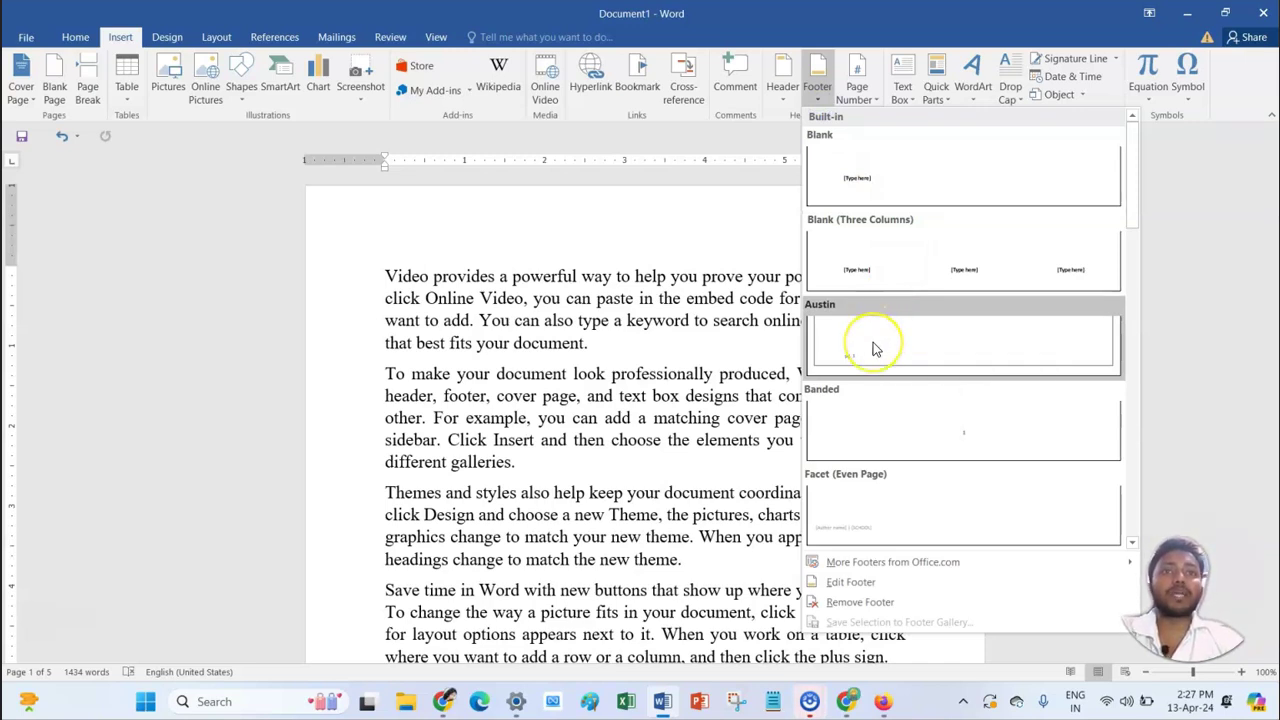
pyautogui.click(950, 432)
pyautogui.click(658, 597)
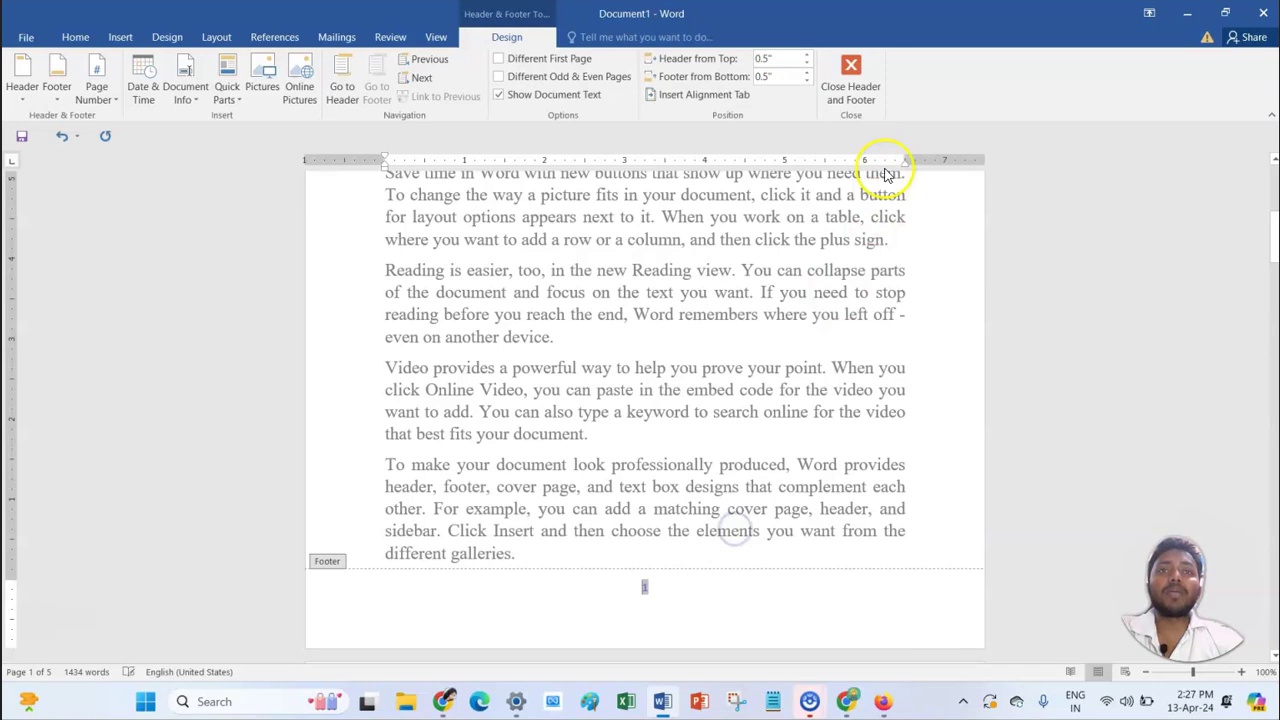
pyautogui.click(851, 65)
# Step: Check the page number in the footer of every page, from the first page to the last
pyautogui.scroll(-5, 700, 438)
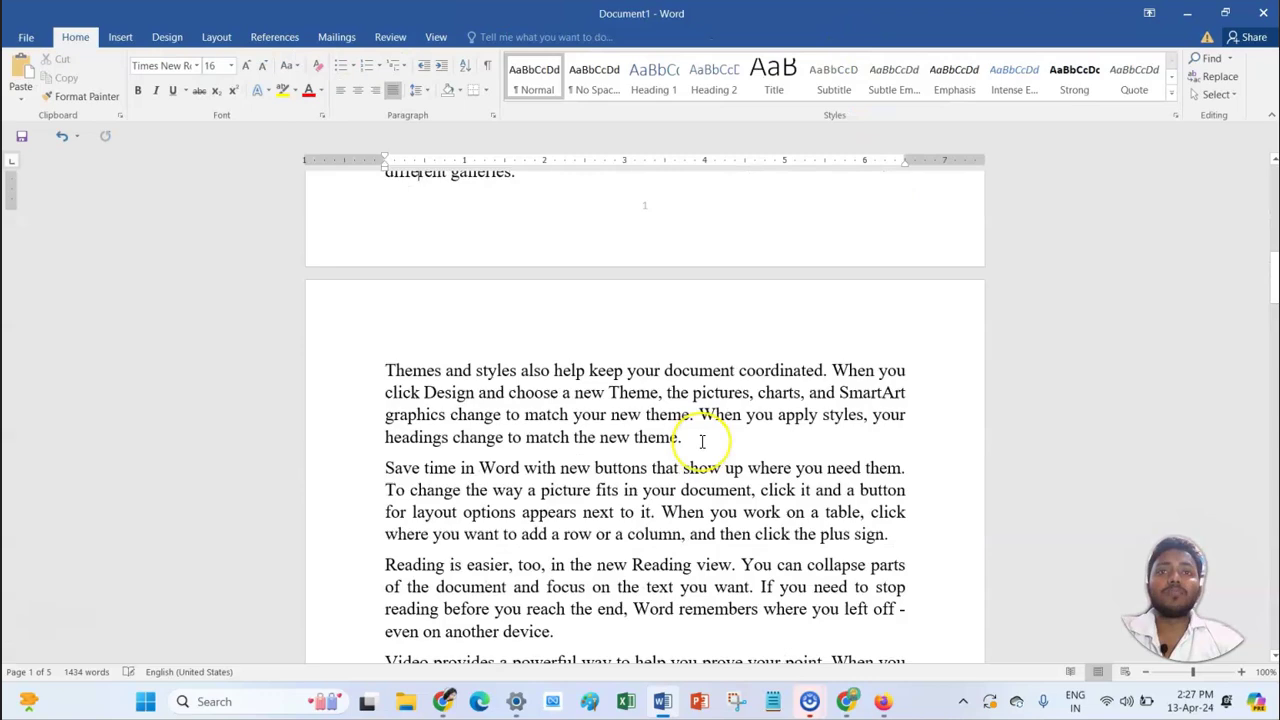
pyautogui.scroll(-3, 702, 441)
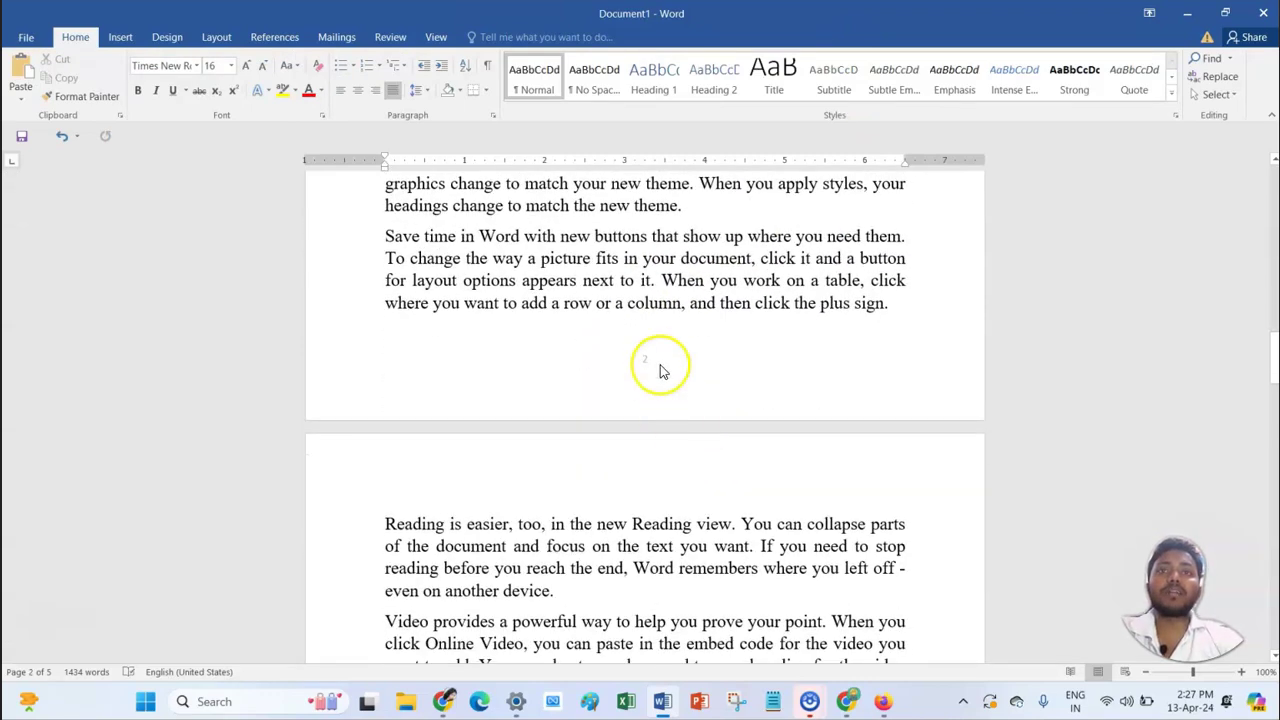
pyautogui.scroll(-10, 665, 390)
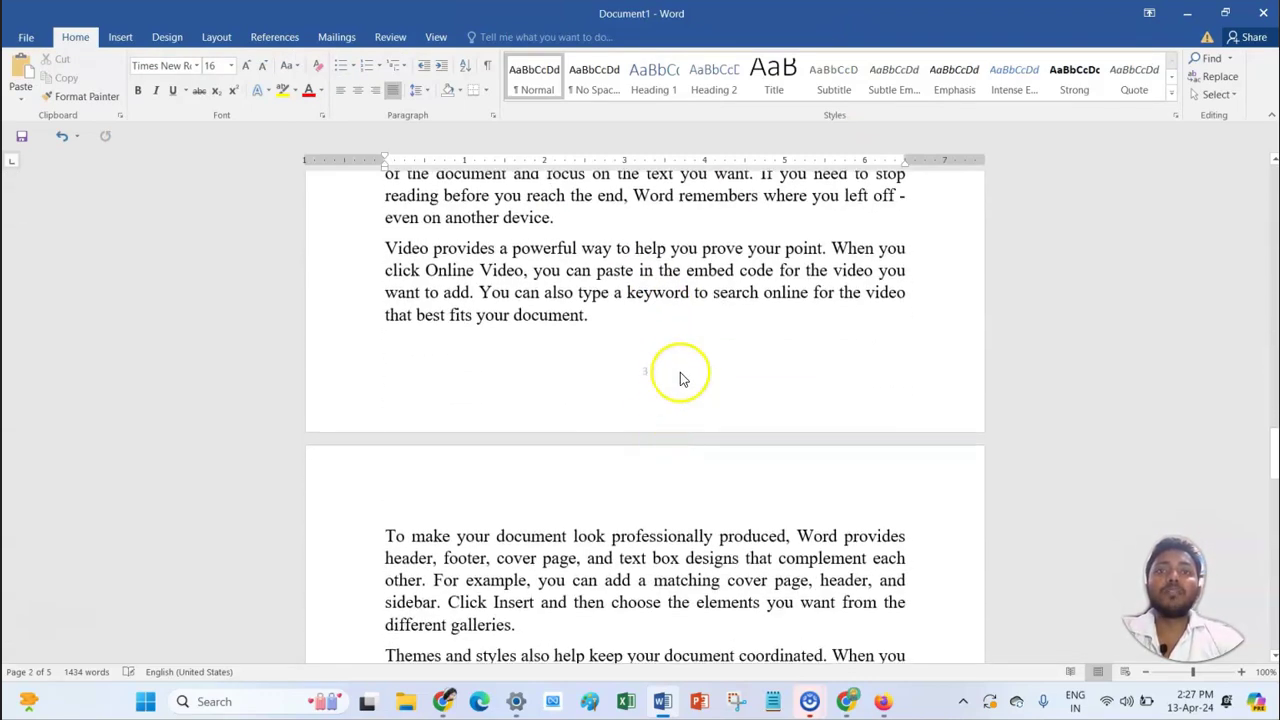
pyautogui.scroll(-15, 692, 410)
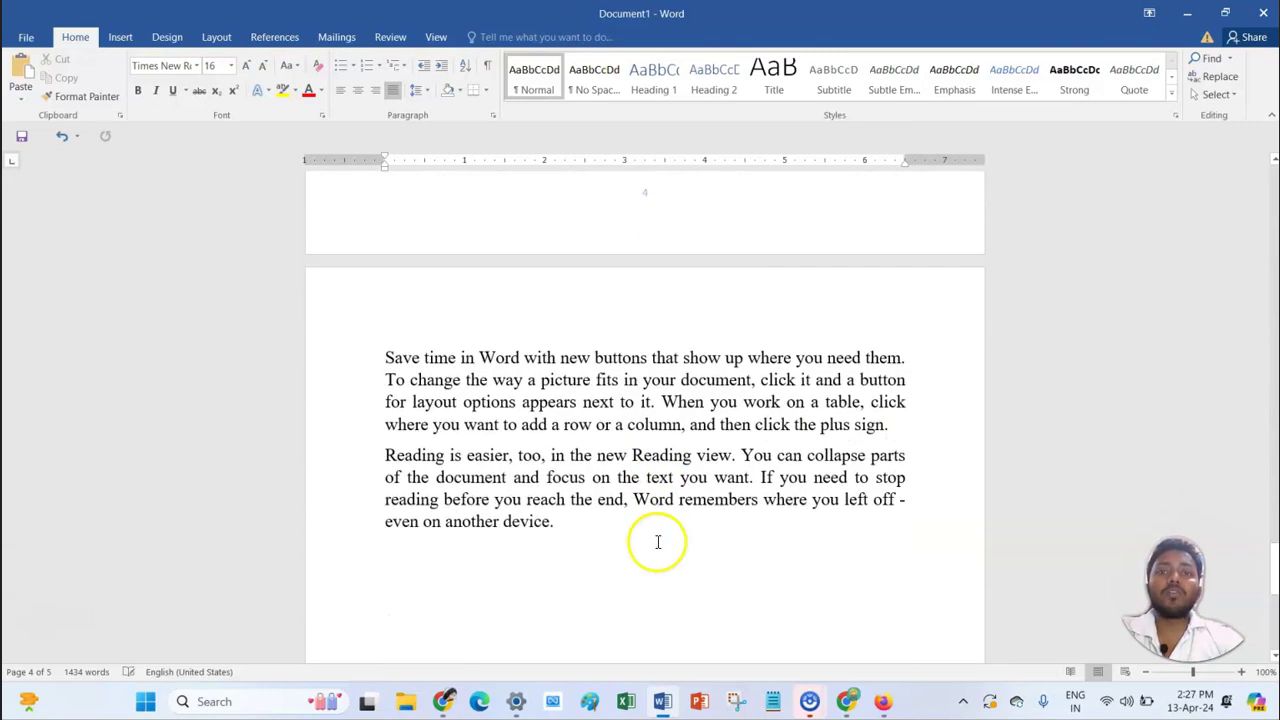
pyautogui.scroll(-8, 659, 541)
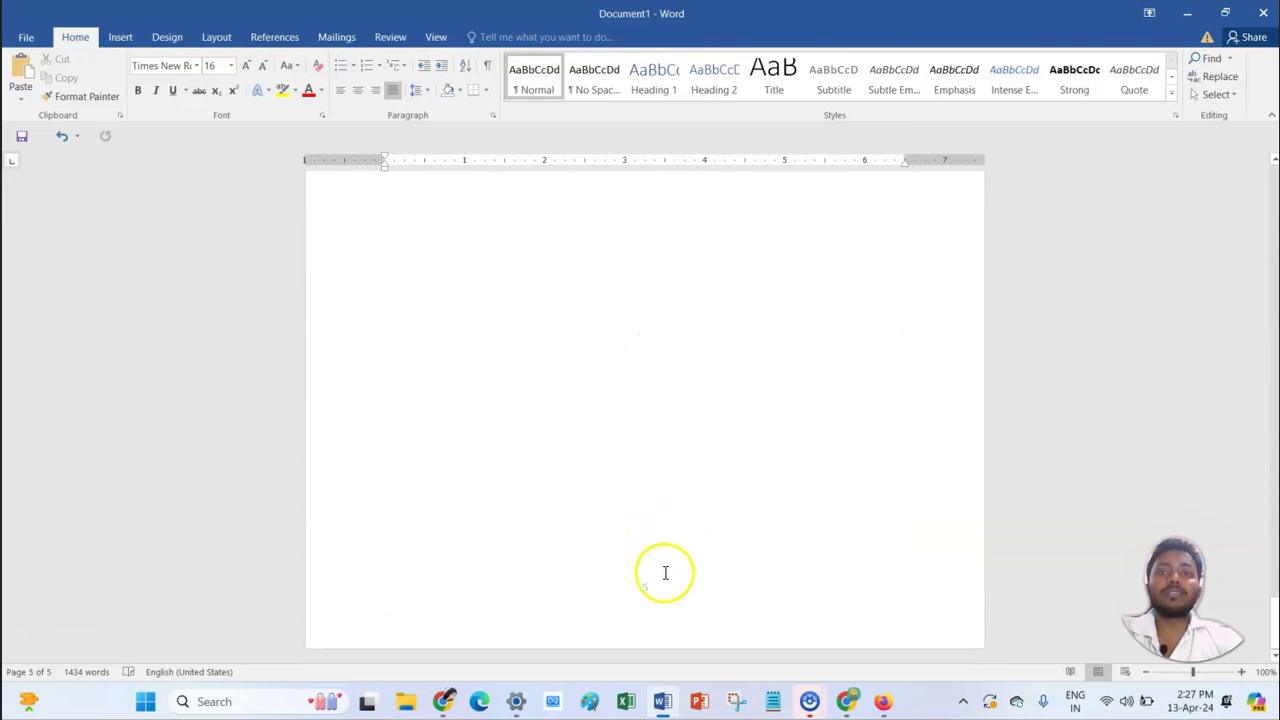
pyautogui.scroll(10, 680, 570)
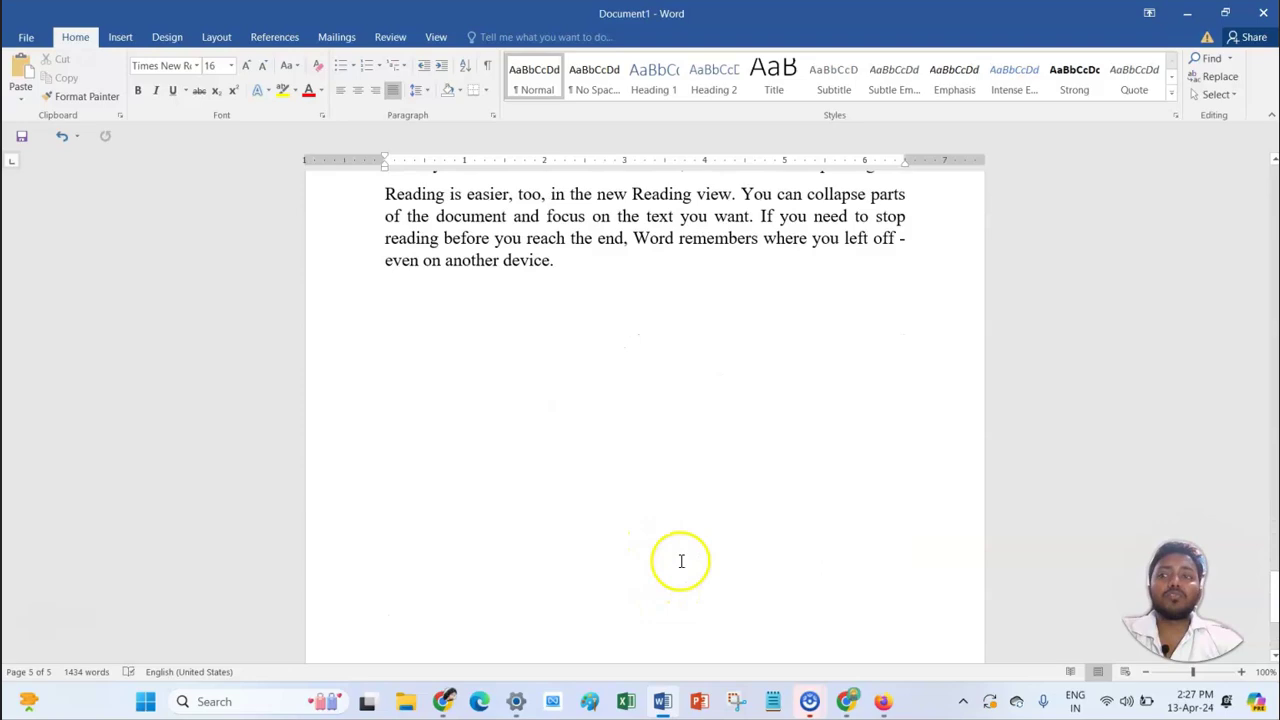
pyautogui.scroll(12, 688, 553)
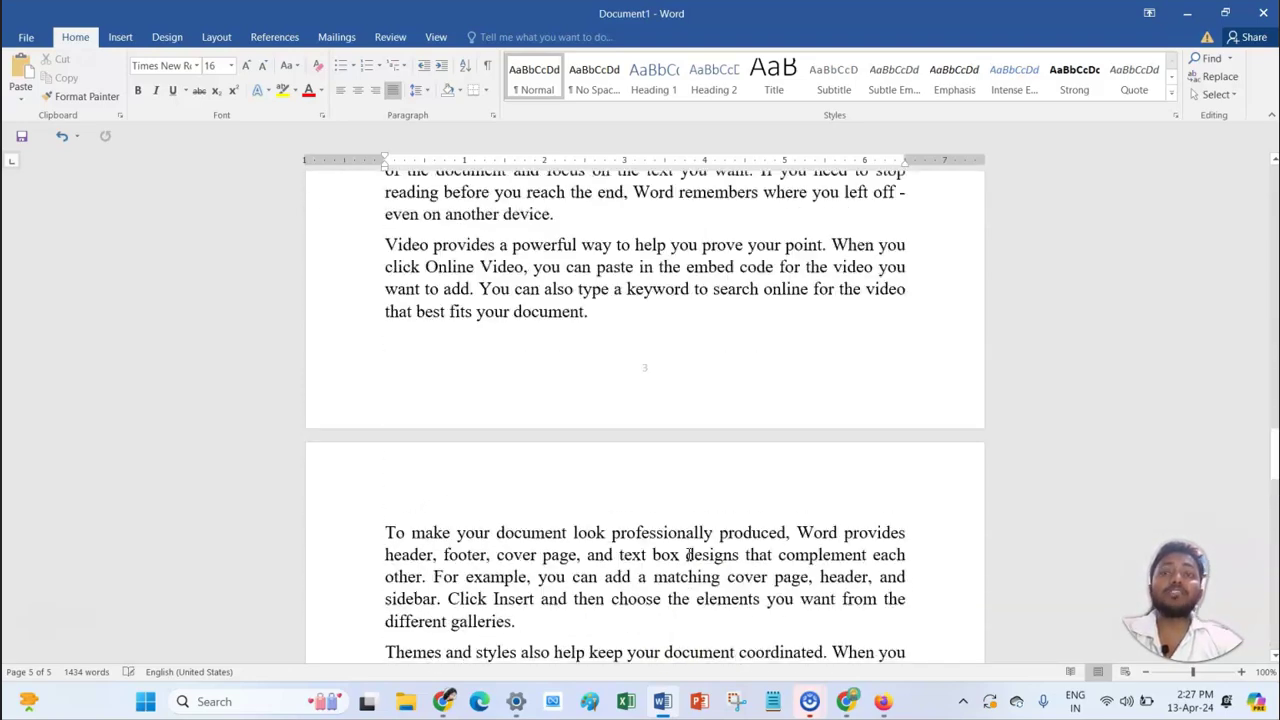
pyautogui.scroll(6, 690, 549)
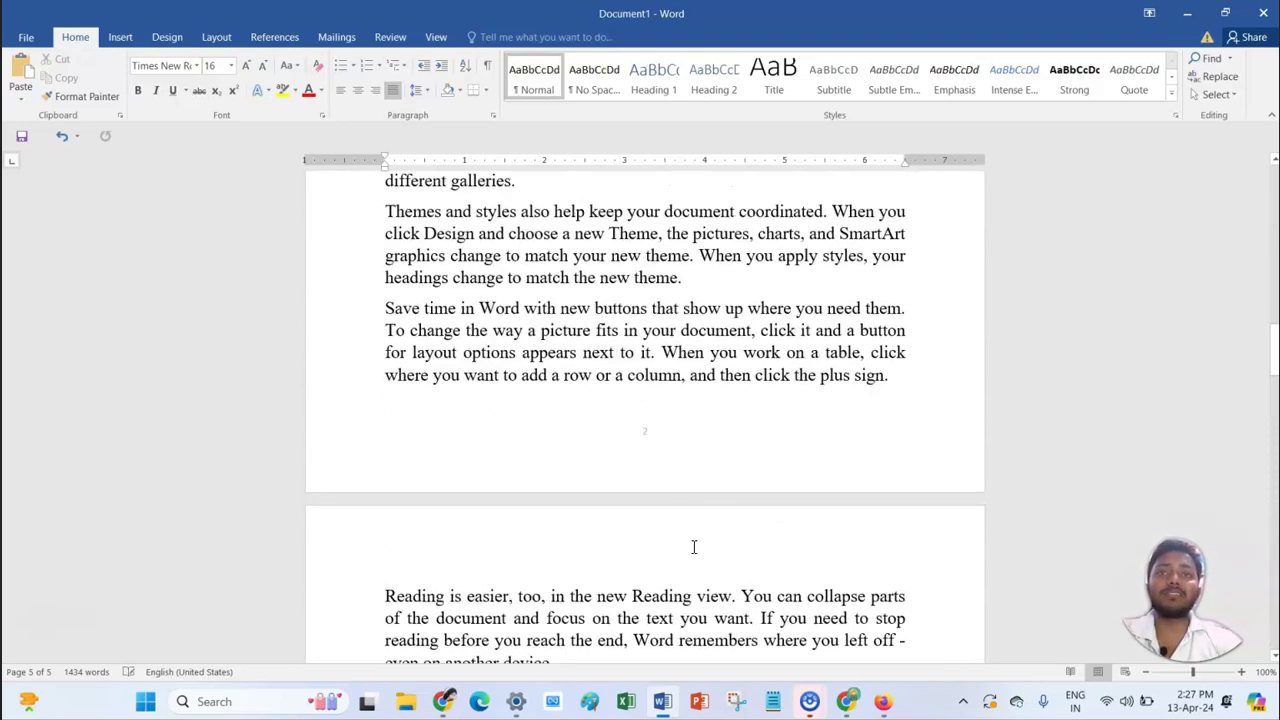
pyautogui.scroll(12, 692, 535)
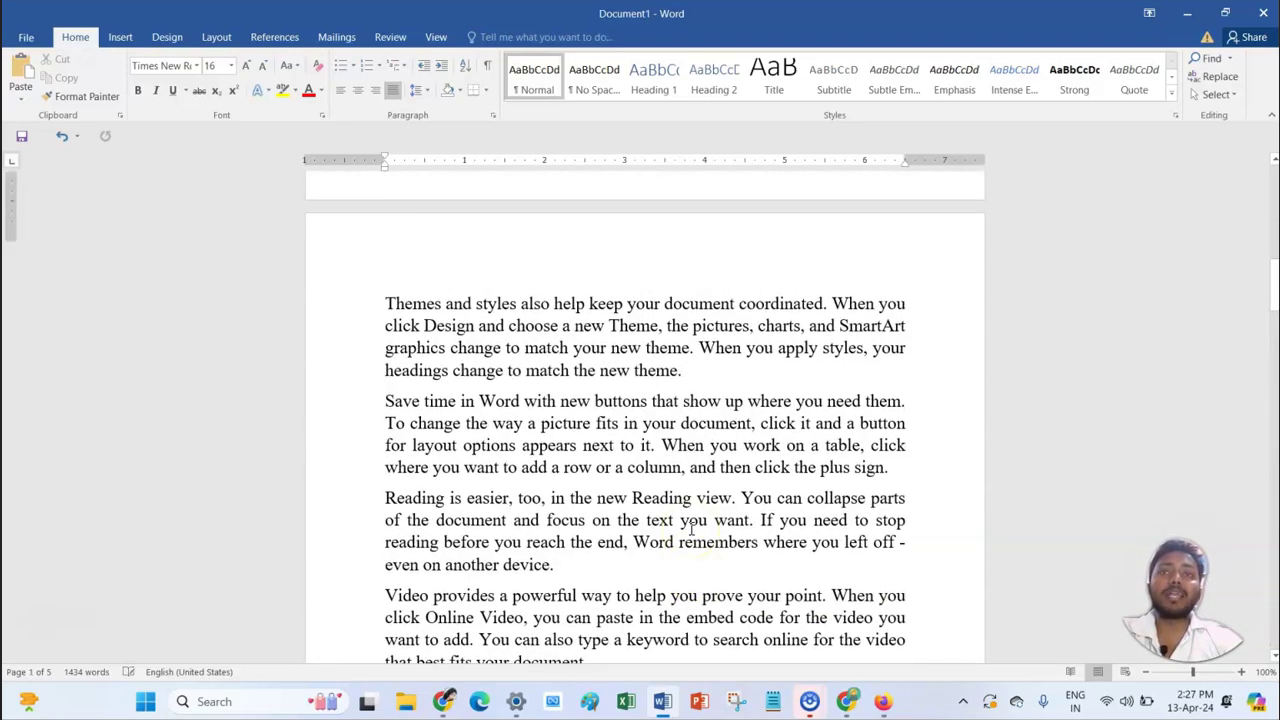
pyautogui.scroll(8, 690, 529)
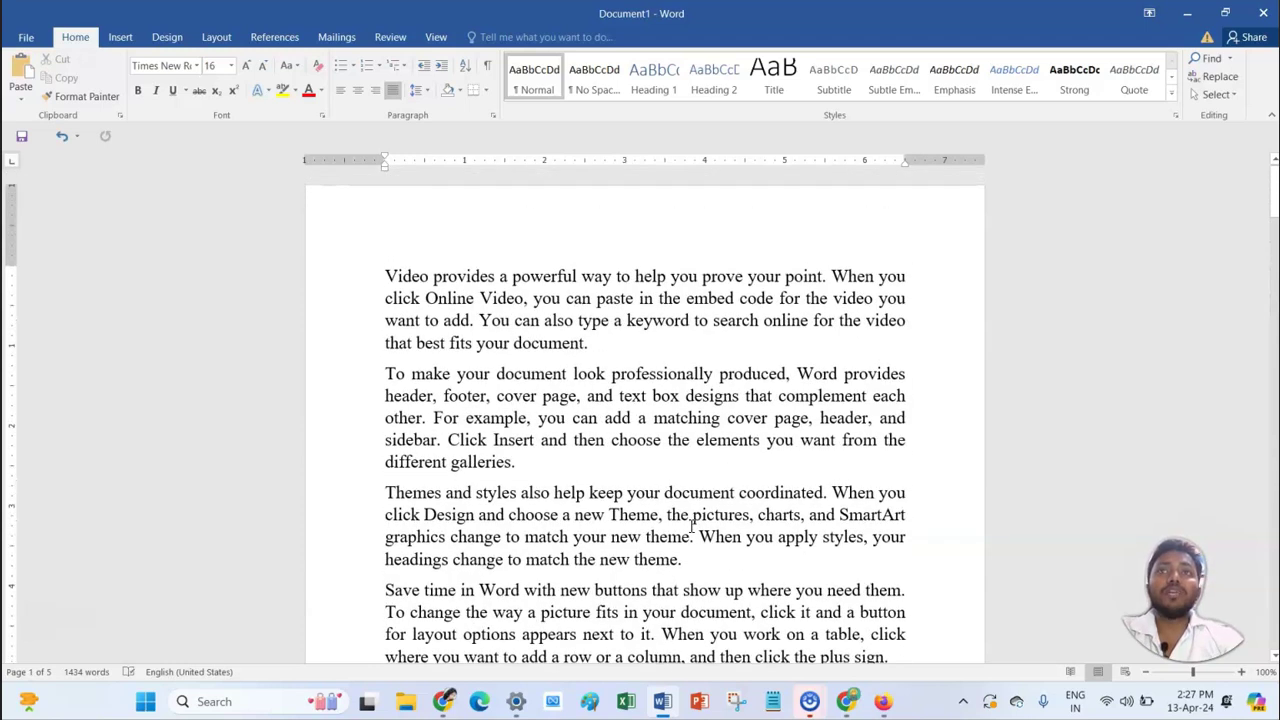
# Step: Replace the page-number footer with the built-in Facet (Even Page) footer and leave footer editing
pyautogui.click(120, 37)
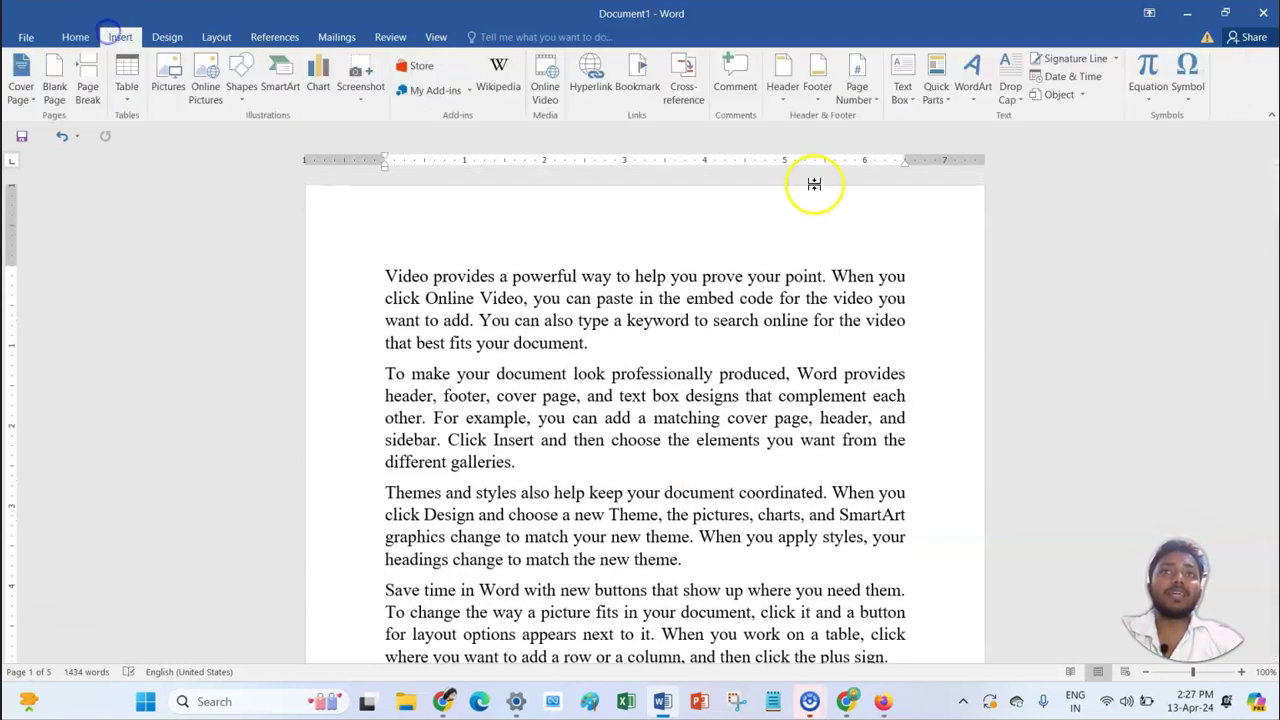
pyautogui.click(818, 98)
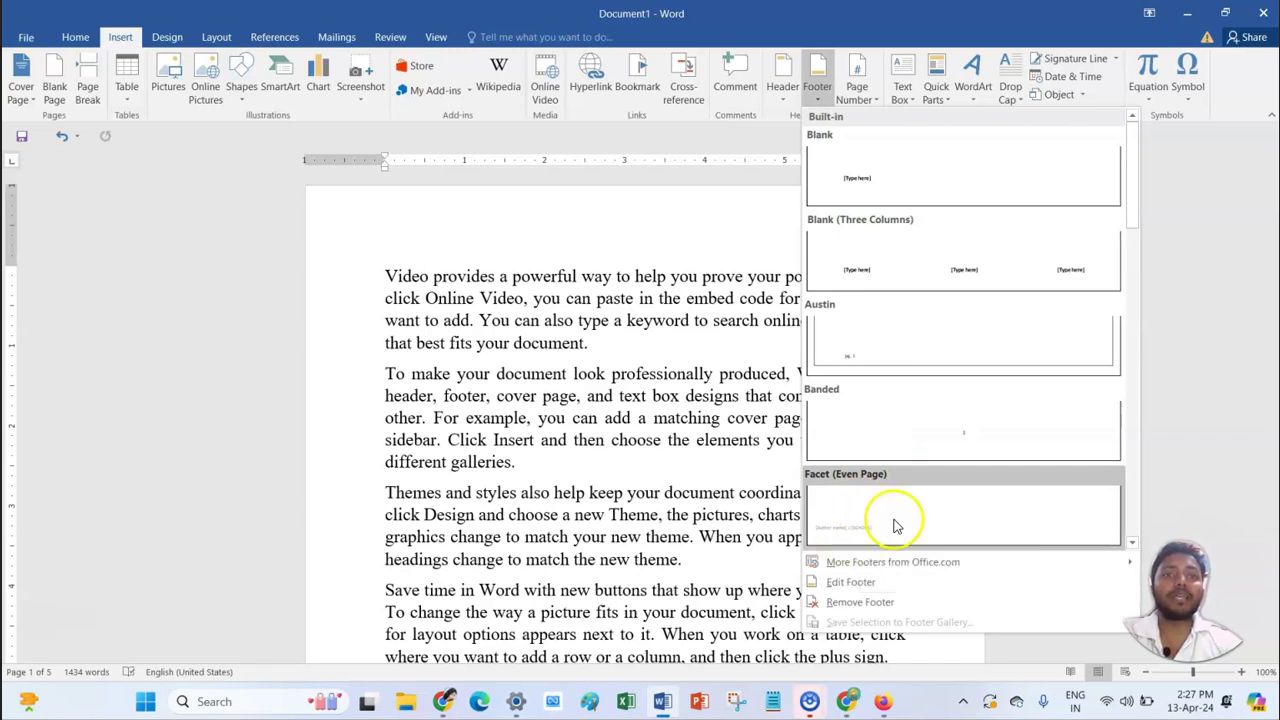
pyautogui.click(896, 527)
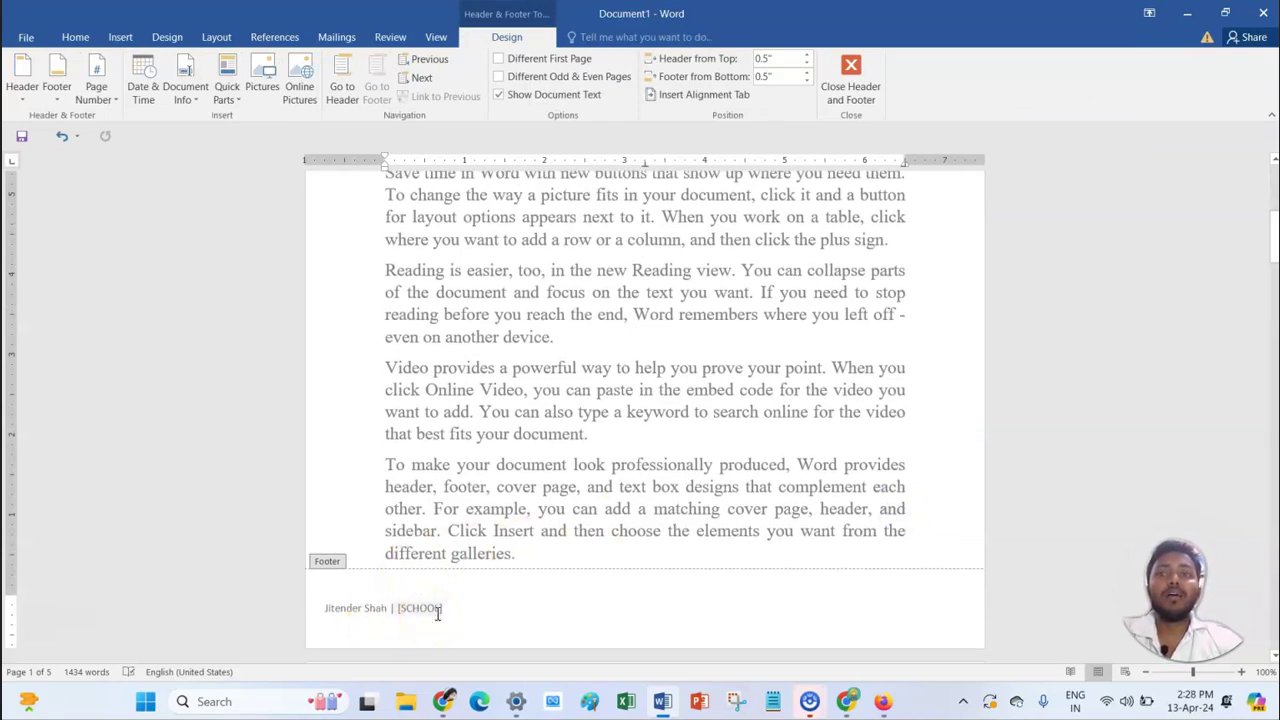
pyautogui.scroll(-3, 443, 606)
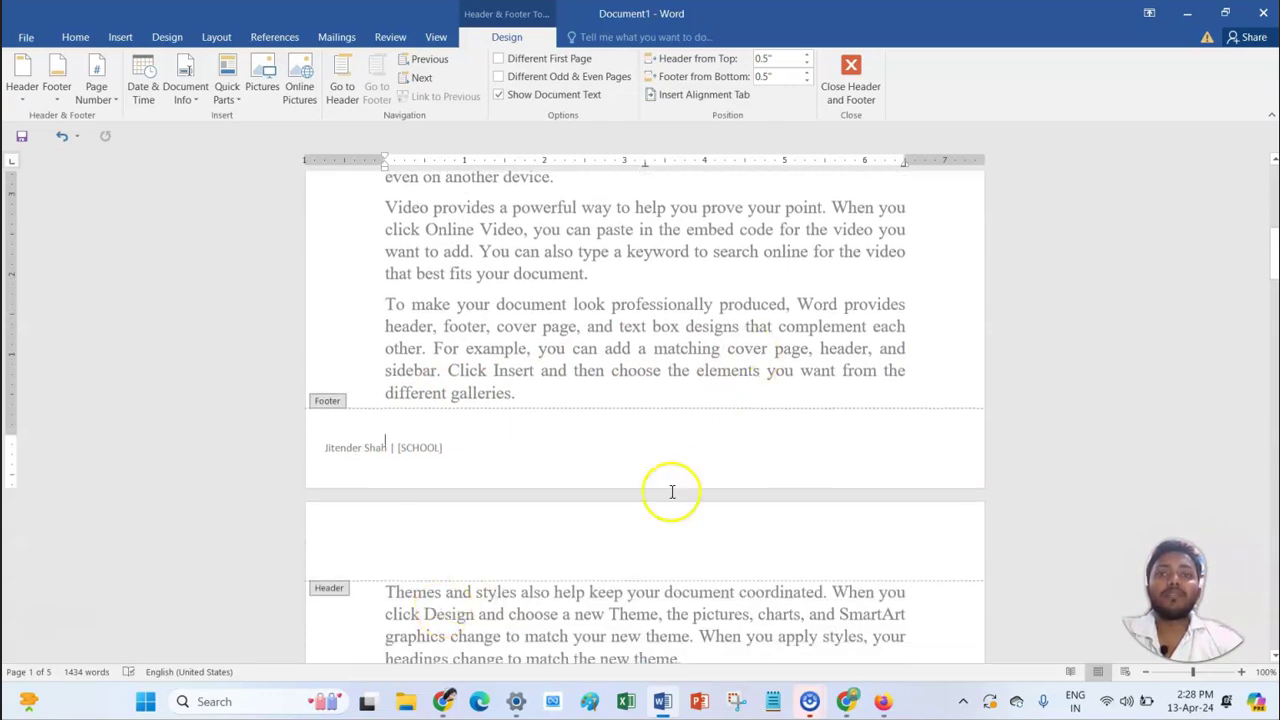
pyautogui.scroll(2, 478, 582)
pyautogui.scroll(3, 478, 582)
pyautogui.click(851, 62)
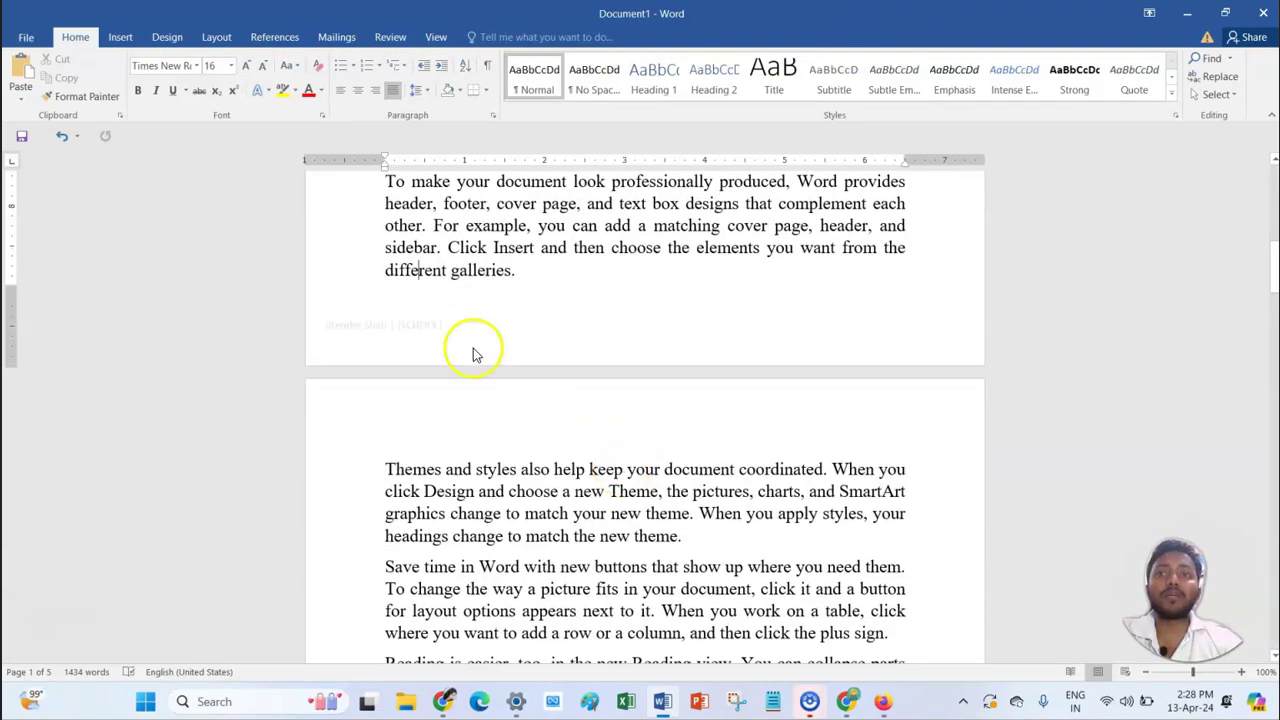
# Step: Replace the Facet (Even Page) footer with the Element footer from Office.com
pyautogui.scroll(-10, 508, 363)
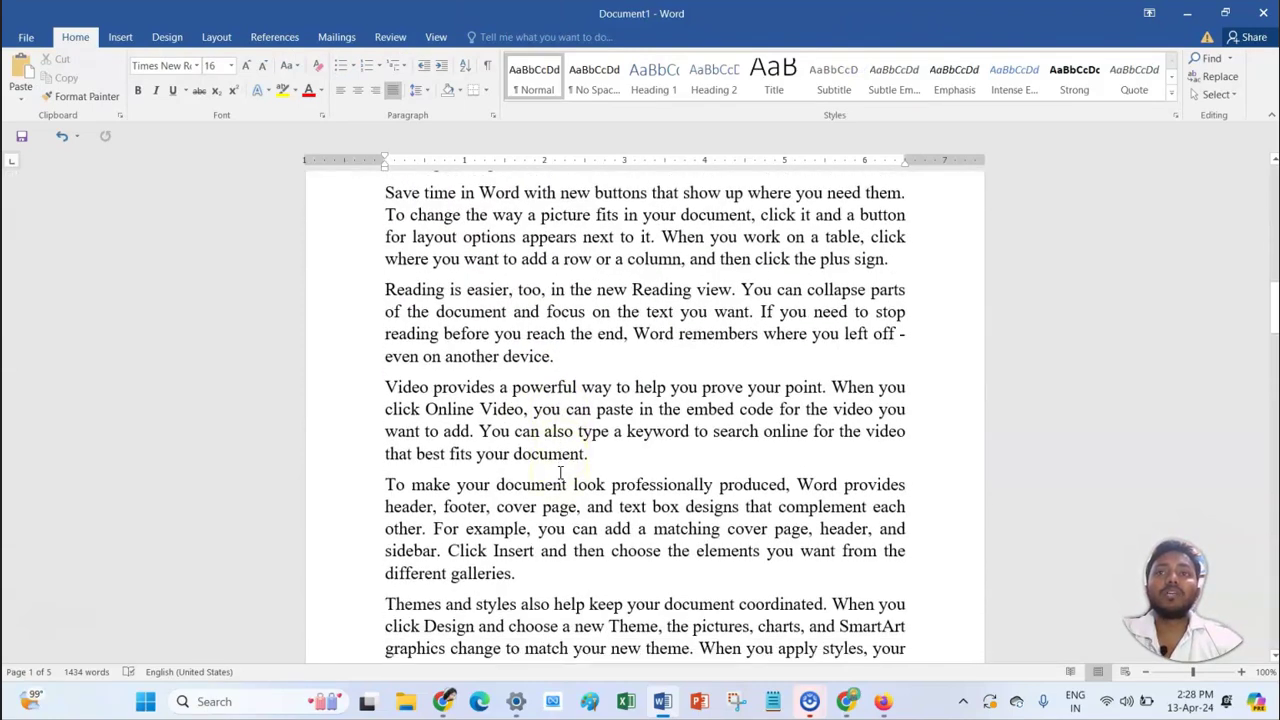
pyautogui.scroll(-5, 560, 470)
pyautogui.scroll(4, 657, 505)
pyautogui.scroll(14, 657, 505)
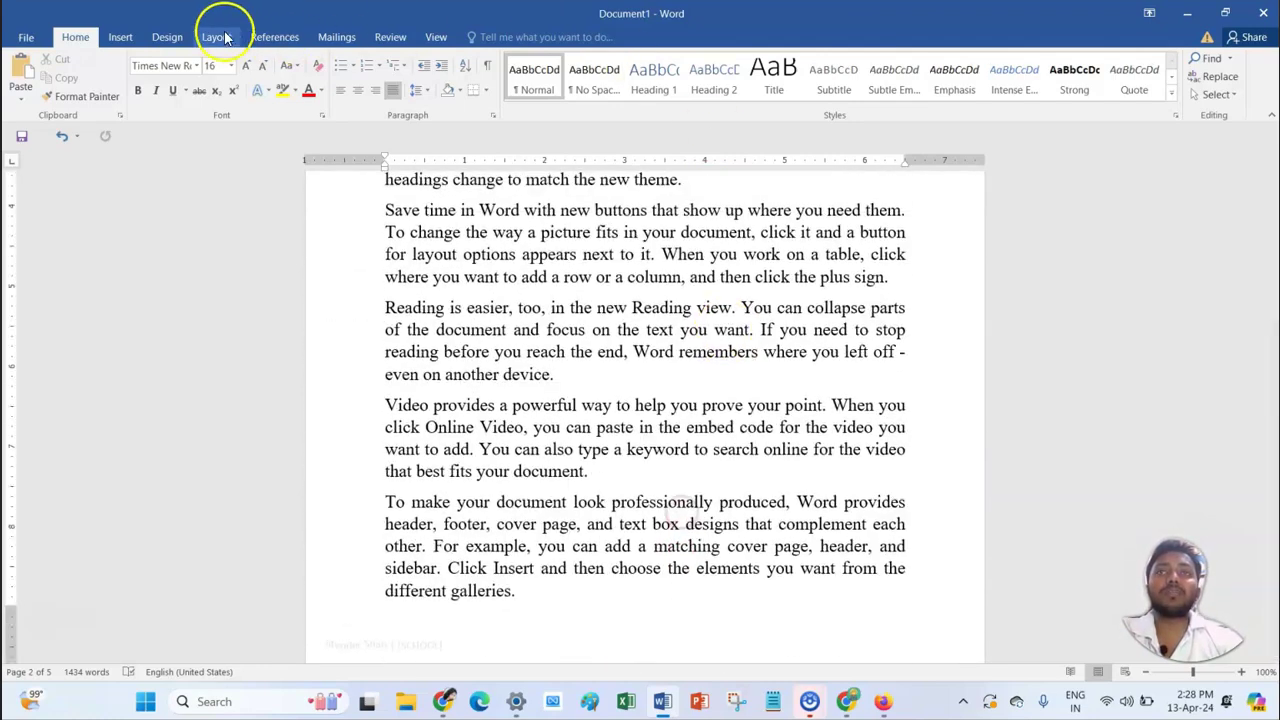
pyautogui.click(120, 40)
pyautogui.click(818, 75)
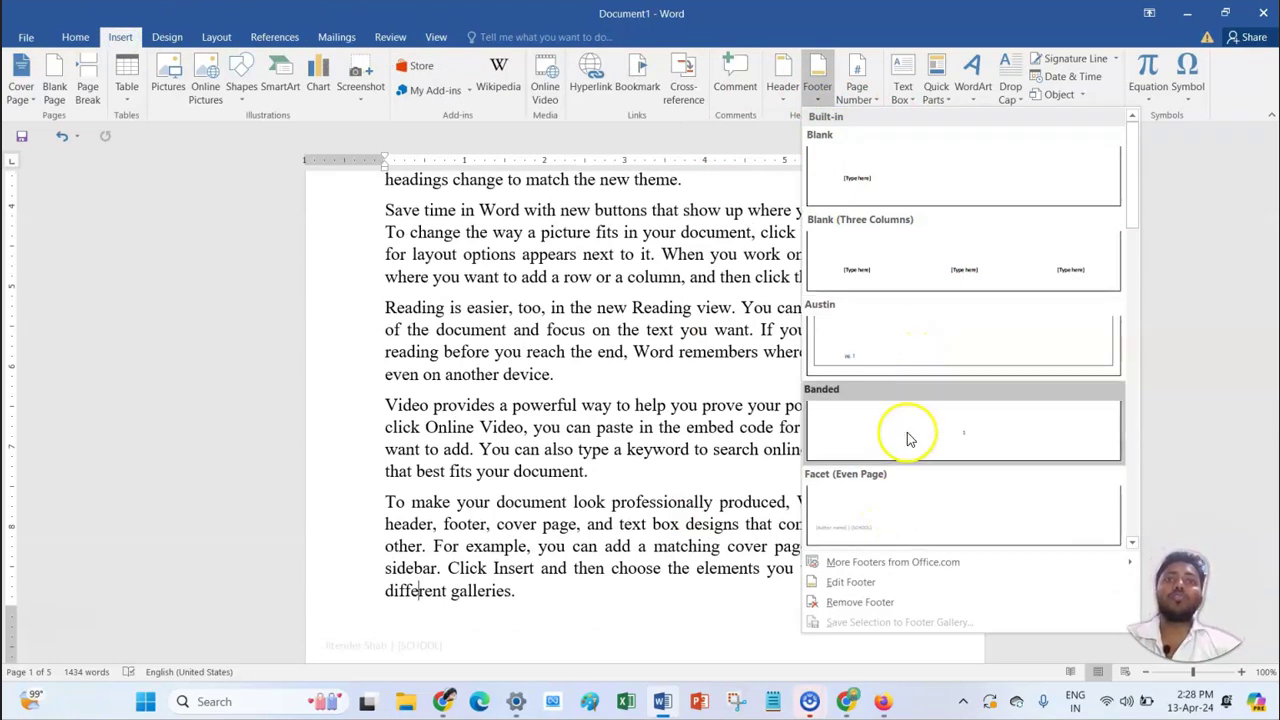
pyautogui.scroll(-3, 914, 440)
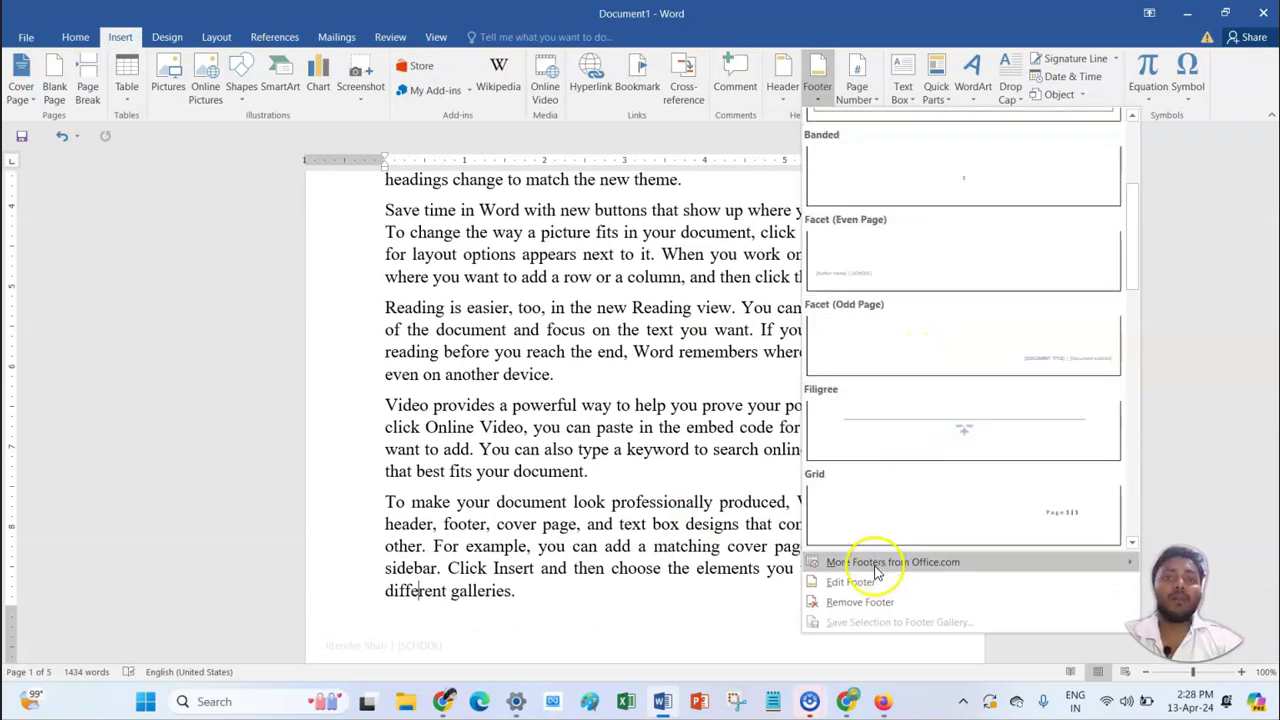
pyautogui.moveTo(885, 568)
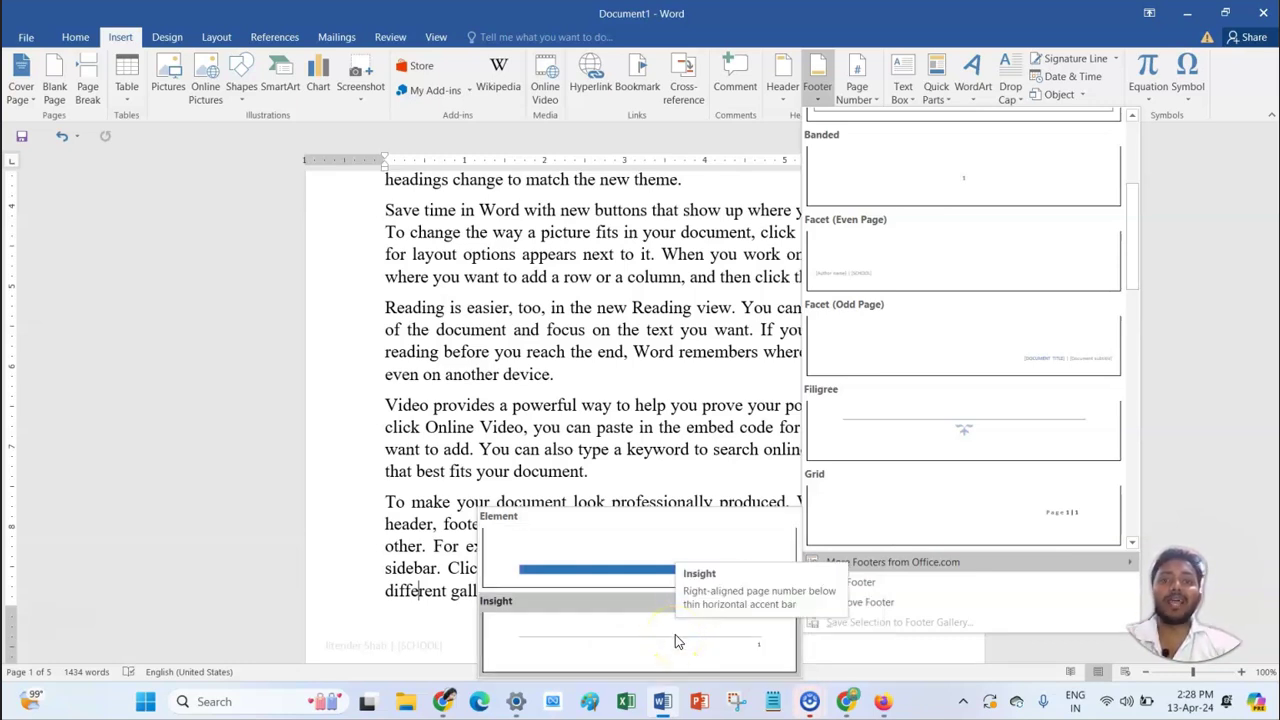
pyautogui.click(654, 569)
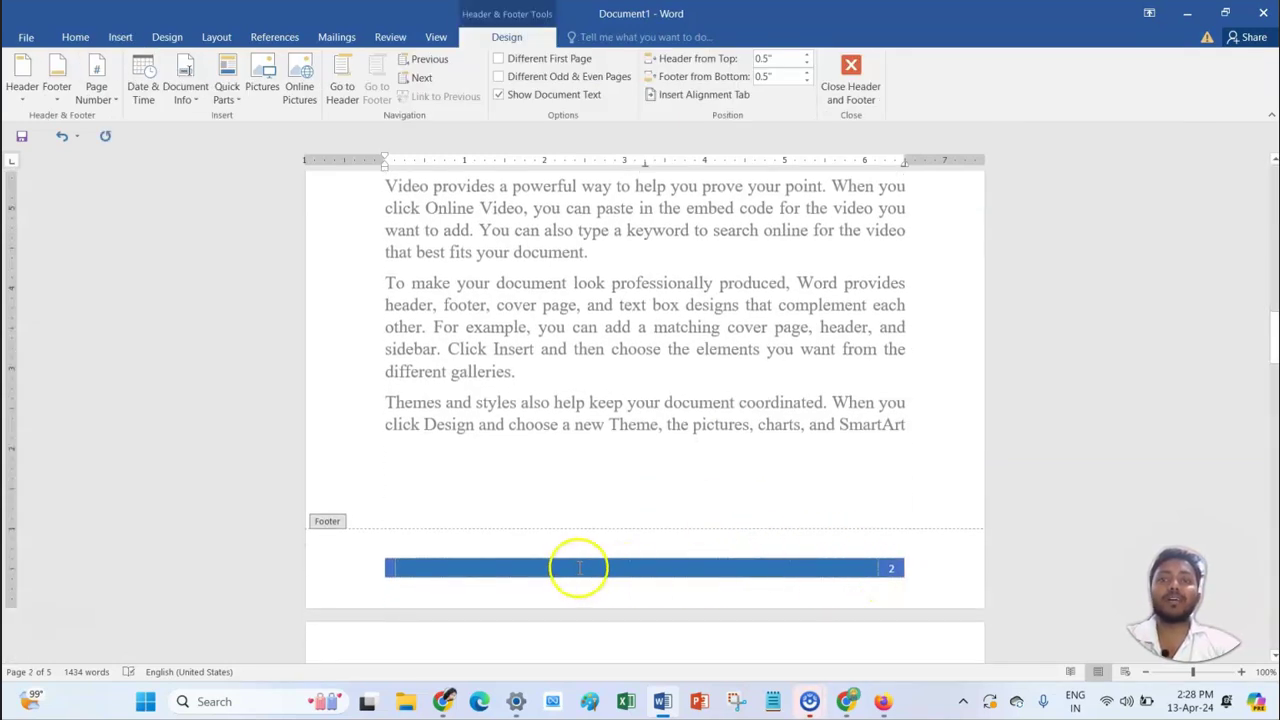
# Step: Enter the author's name in the blue bar of the page 2 footer and leave footer editing
pyautogui.click(579, 567)
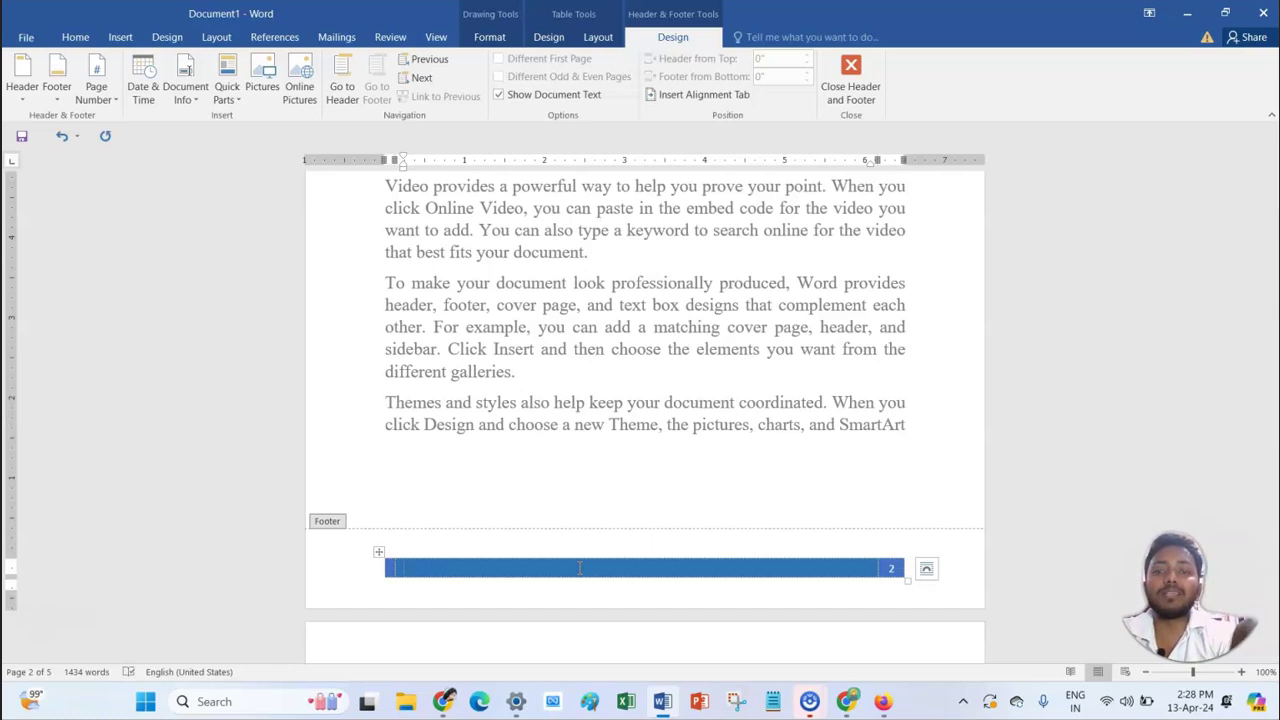
pyautogui.write('JITENDER SHAH')
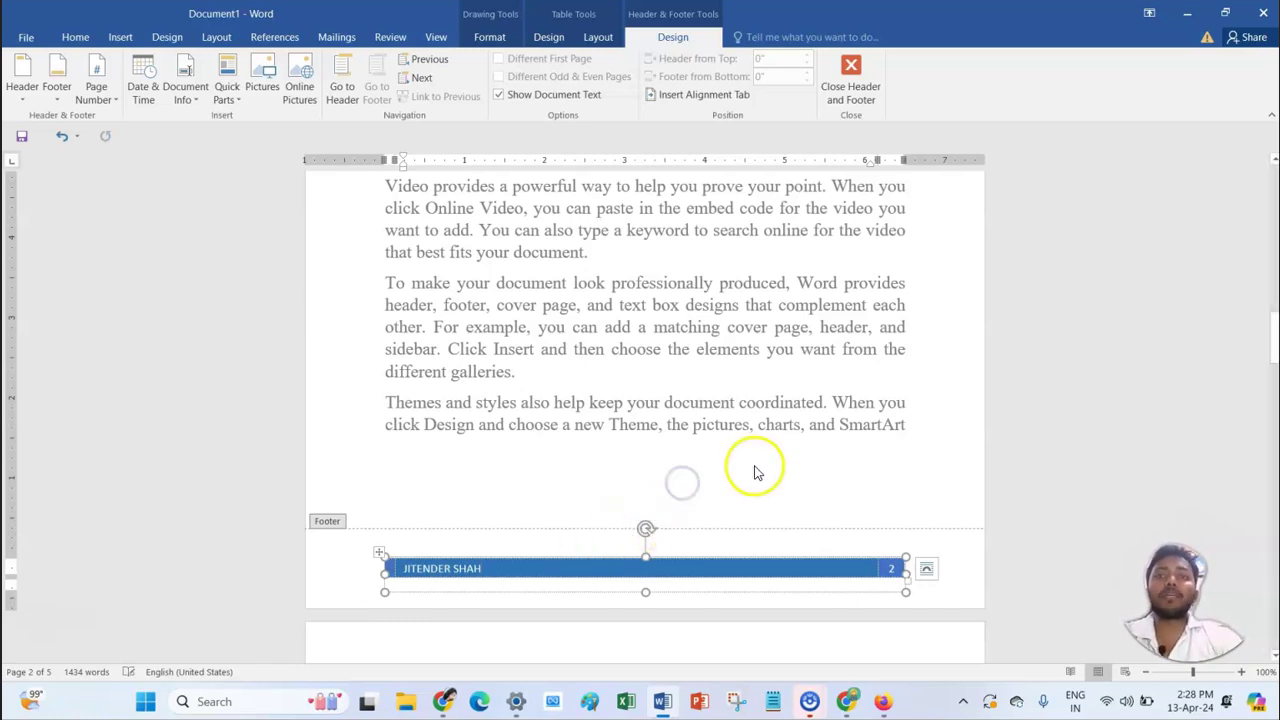
pyautogui.click(851, 65)
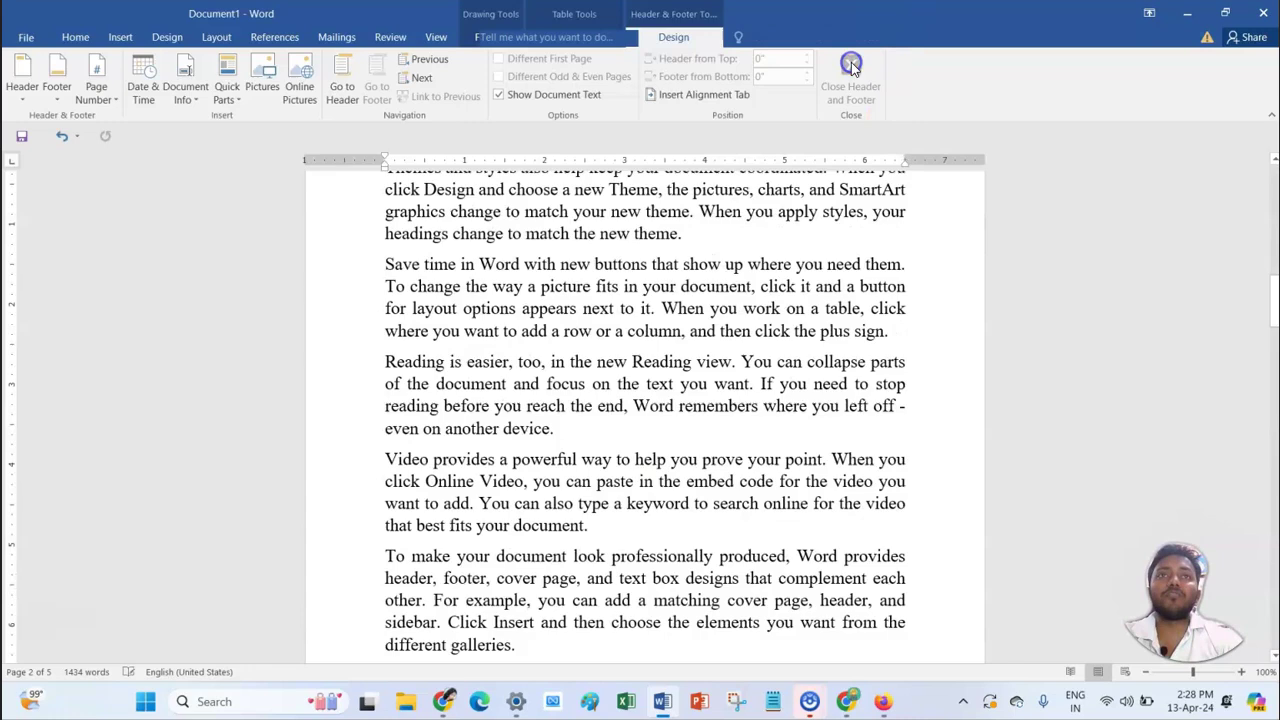
# Step: Check the name and page number in the footer from page 2 through the last page, and return to the first page
pyautogui.scroll(-5, 742, 439)
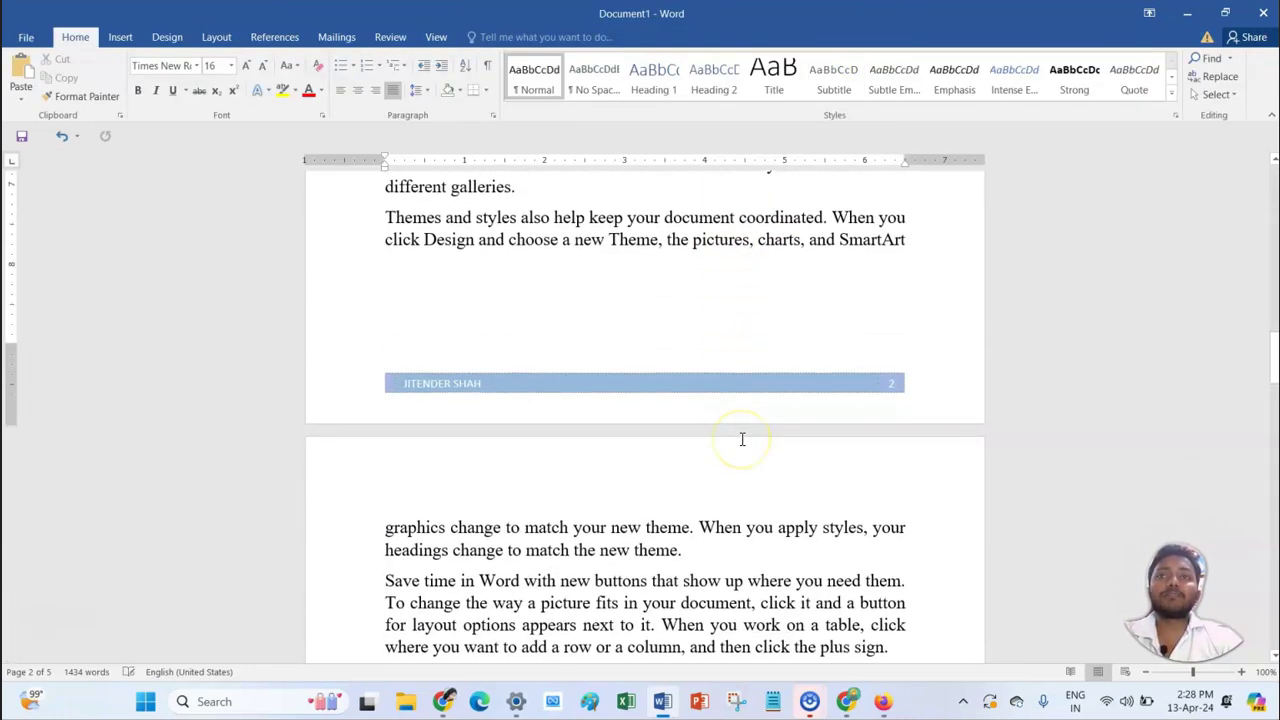
pyautogui.scroll(-5, 742, 439)
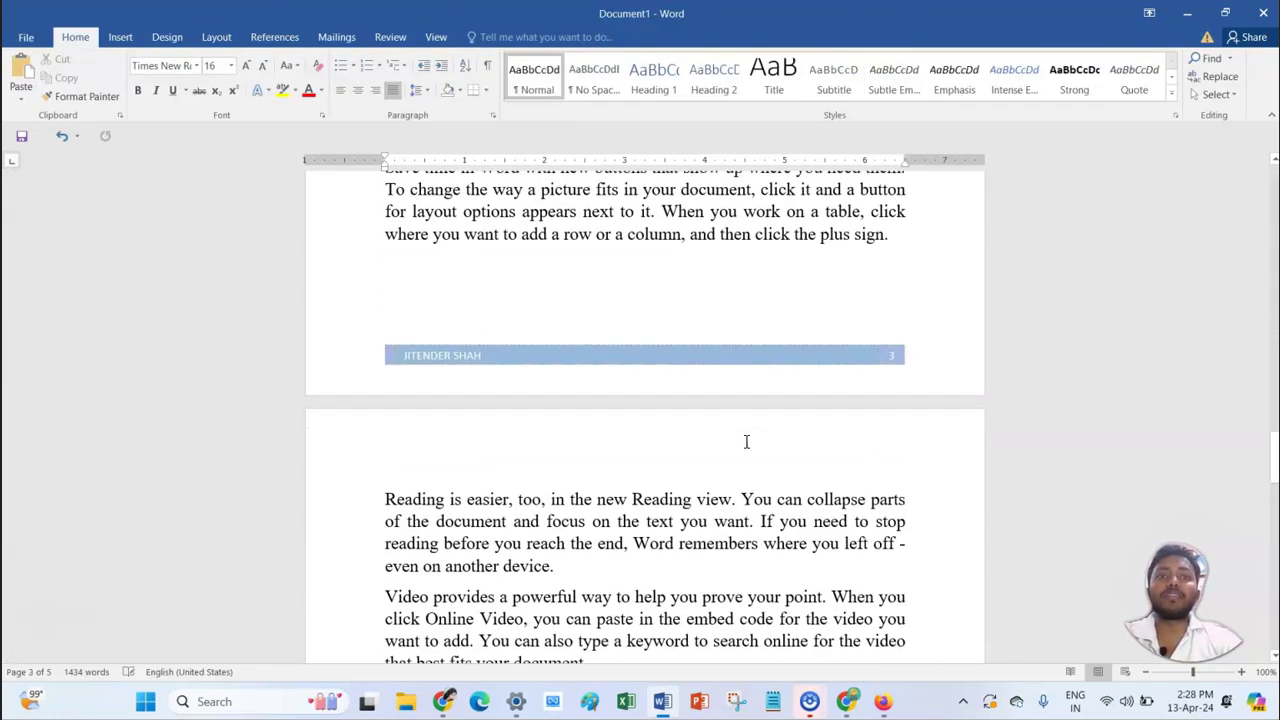
pyautogui.scroll(-15, 746, 441)
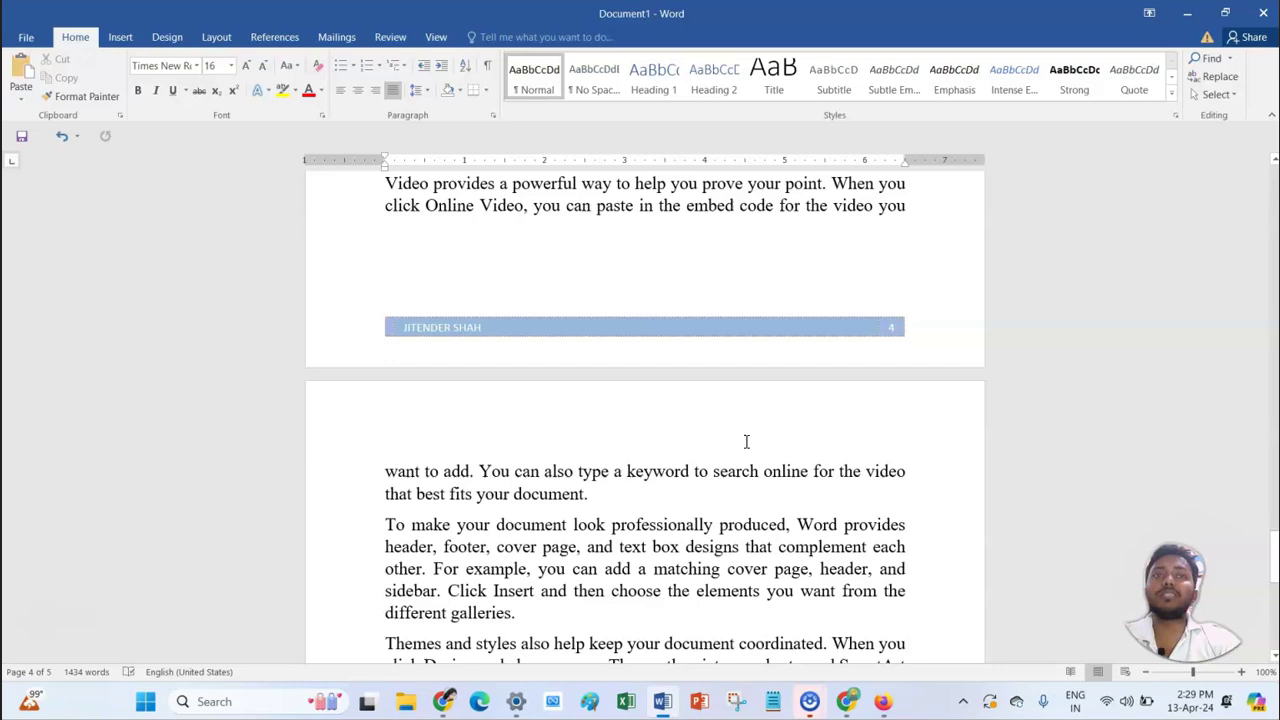
pyautogui.scroll(-10, 746, 441)
pyautogui.scroll(15, 746, 441)
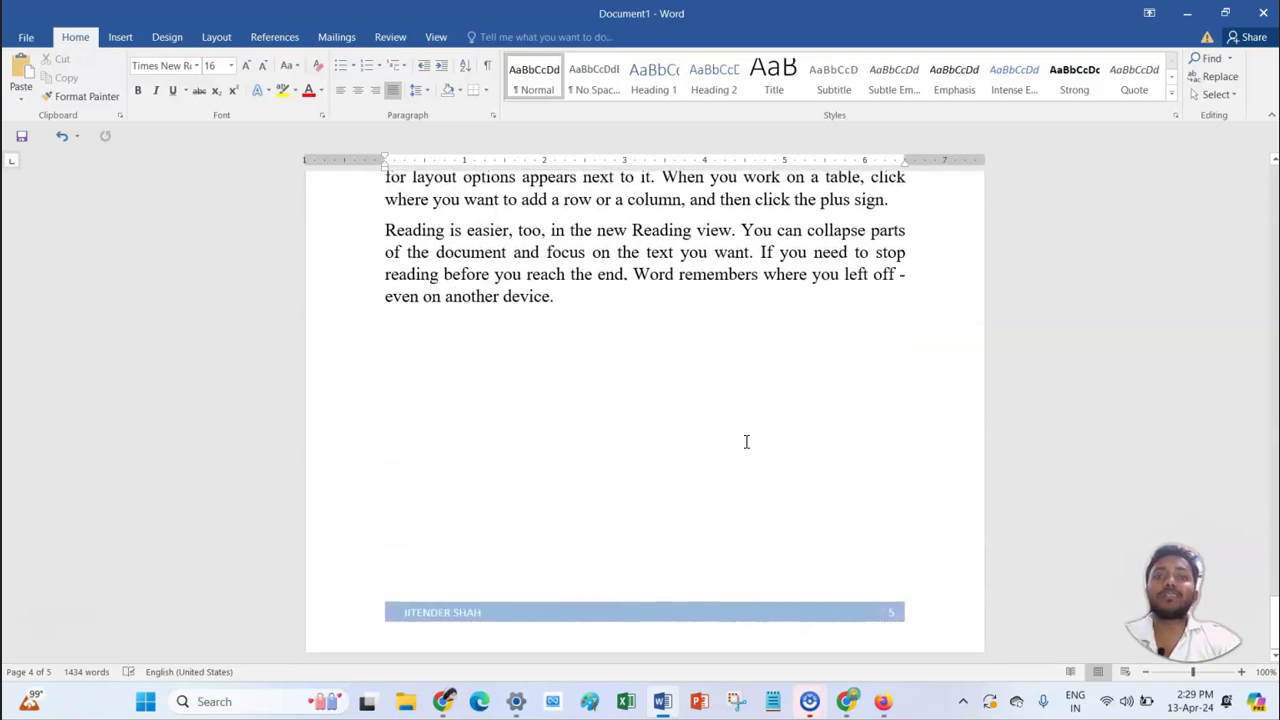
pyautogui.scroll(15, 746, 441)
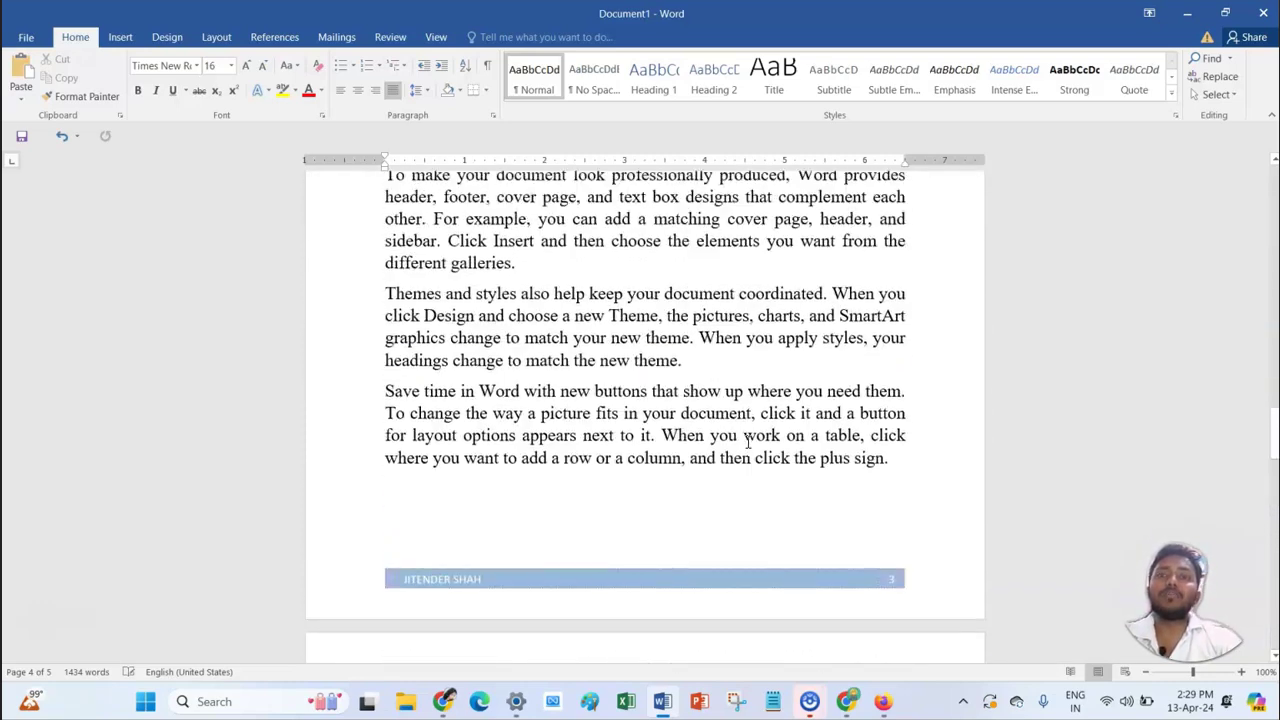
pyautogui.scroll(15, 750, 426)
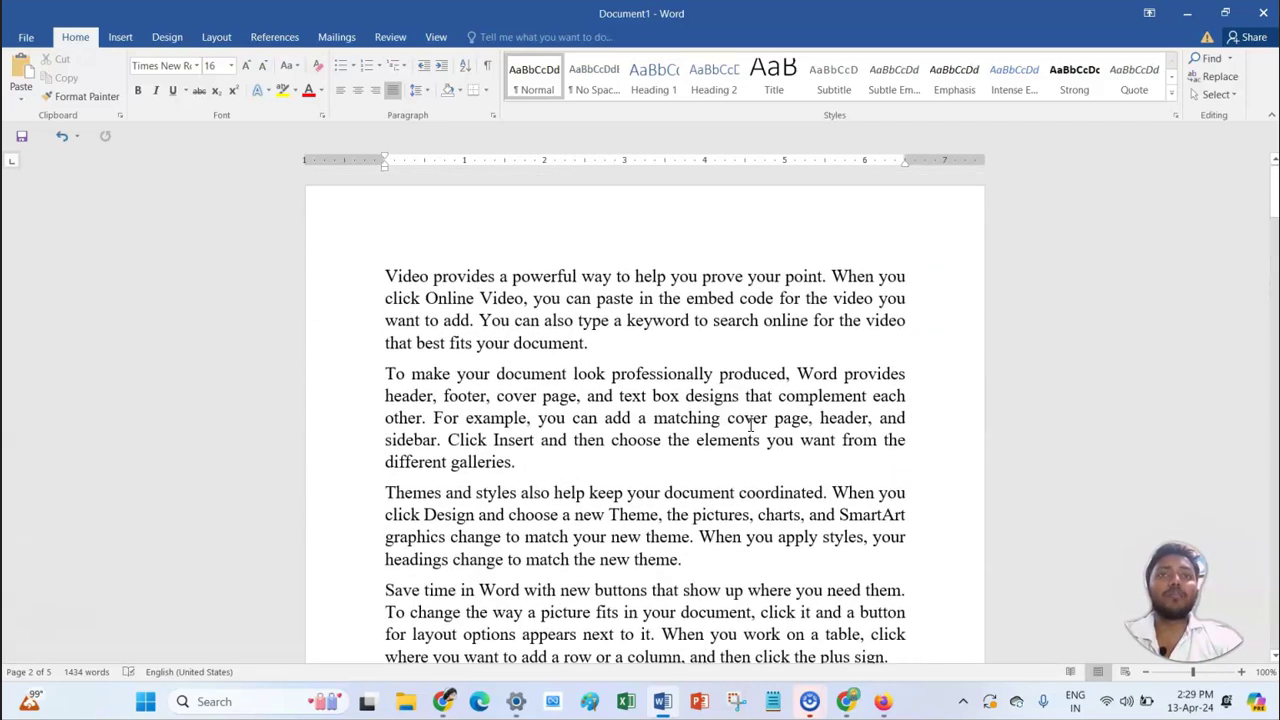
# Step: Look through the built-in header designs without applying one
pyautogui.click(120, 37)
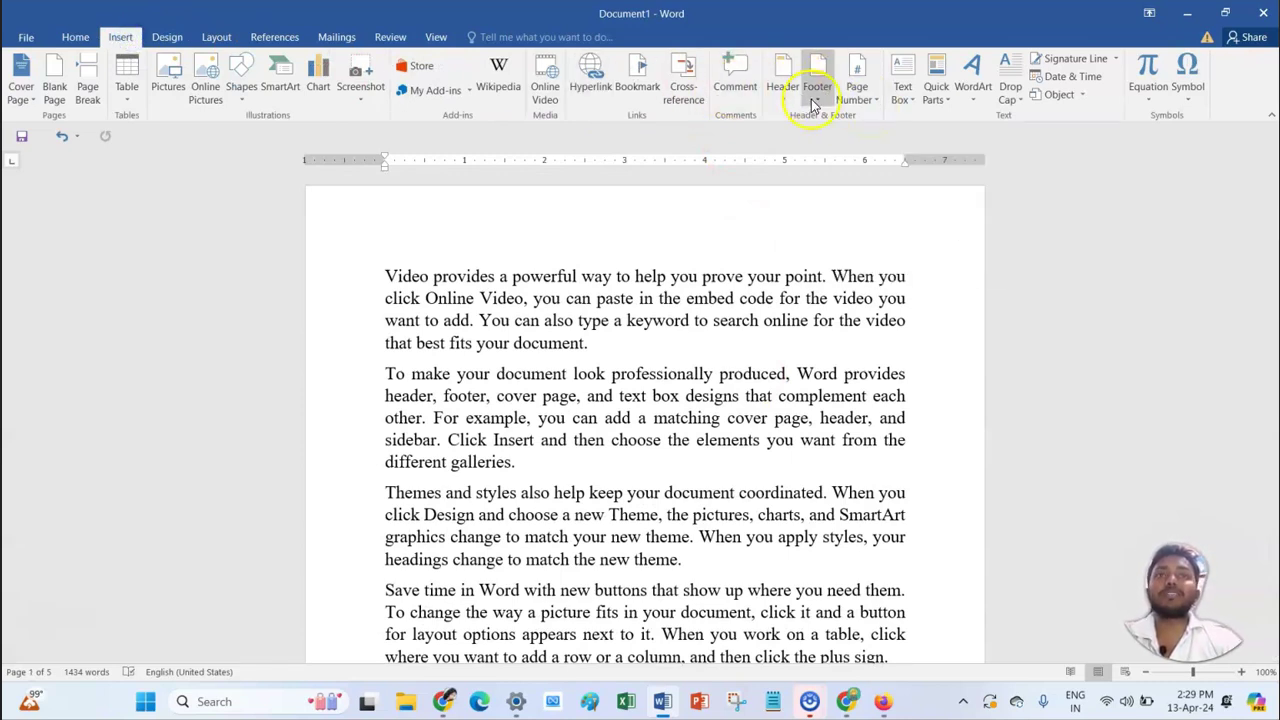
pyautogui.click(782, 88)
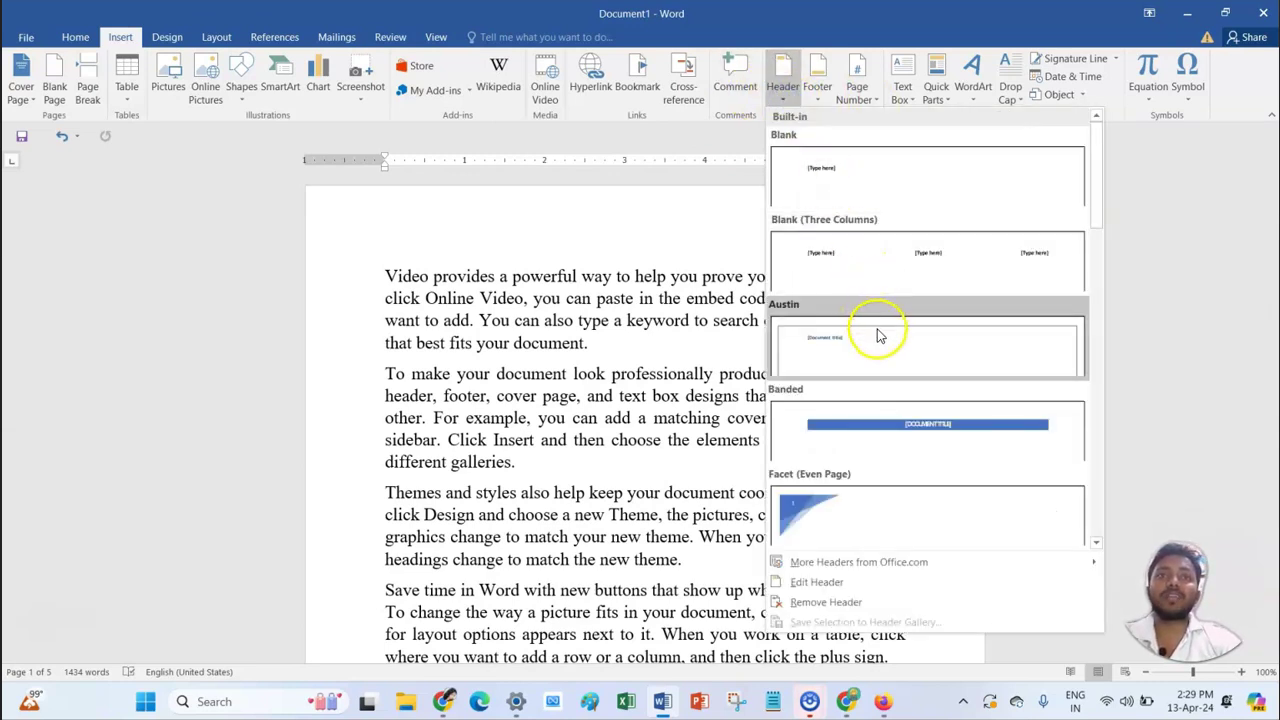
pyautogui.scroll(-3, 880, 465)
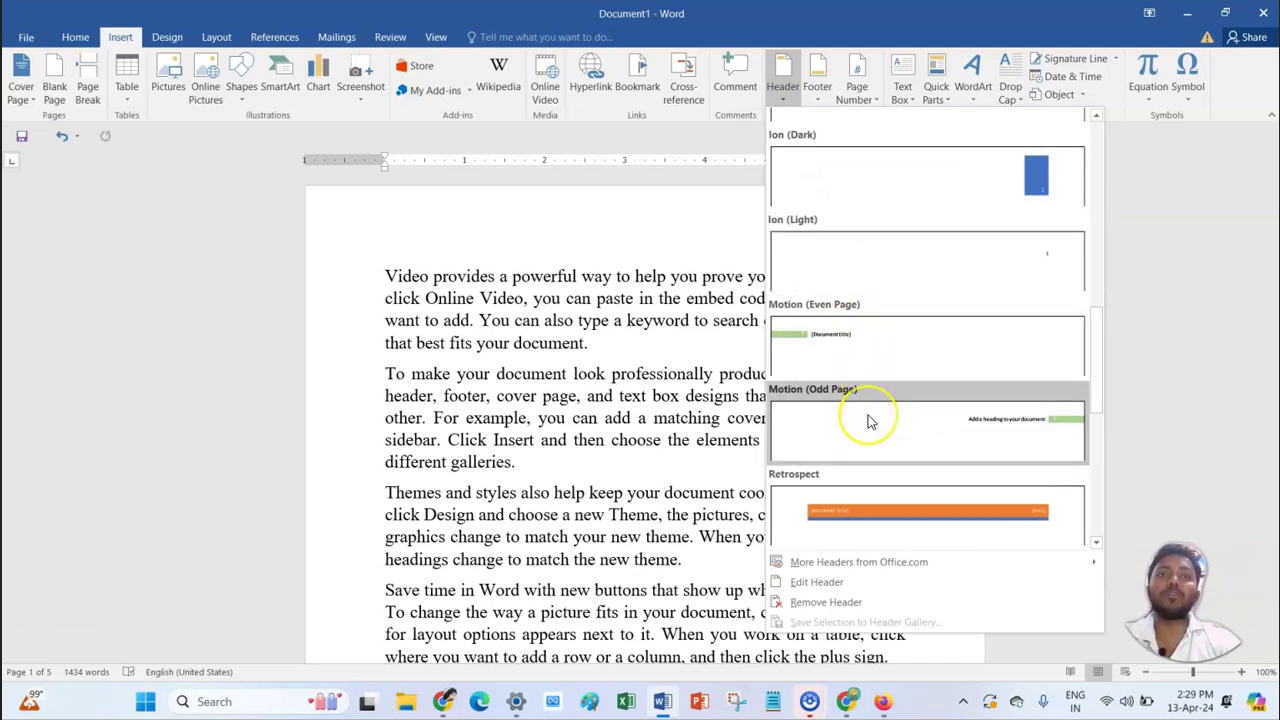
pyautogui.scroll(-3, 868, 422)
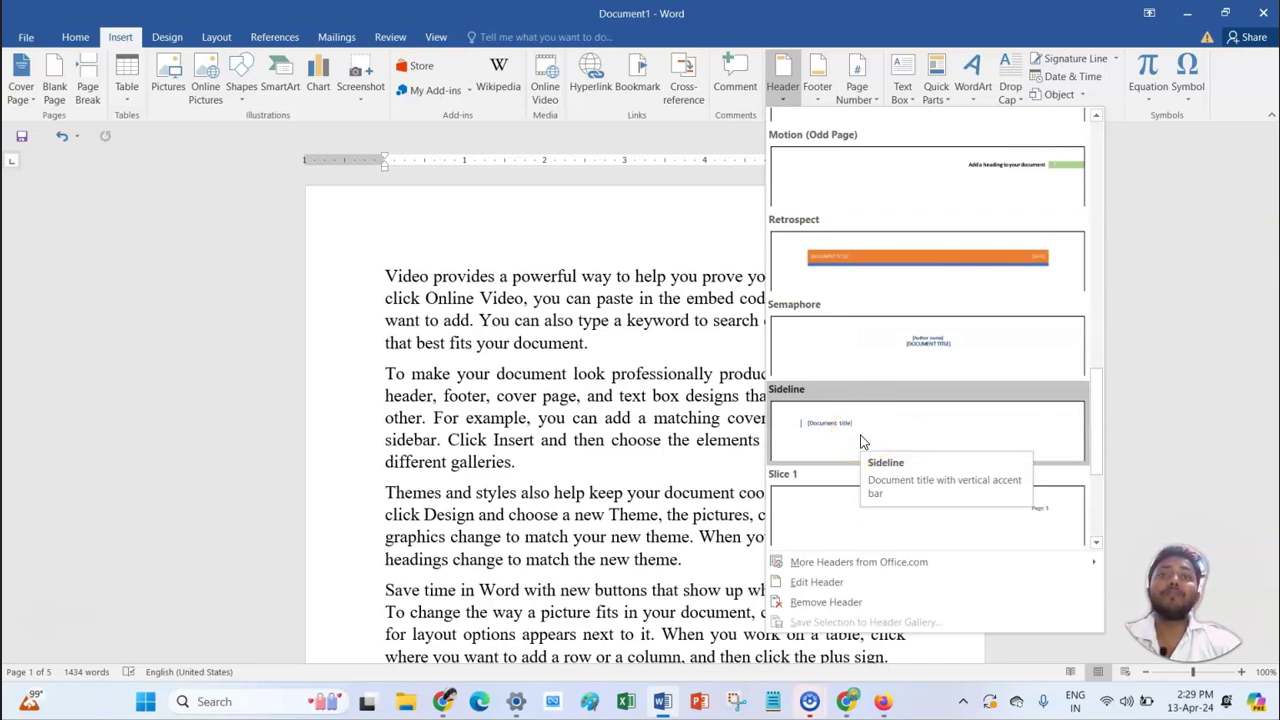
pyautogui.scroll(10, 863, 442)
pyautogui.click(823, 112)
pyautogui.click(818, 100)
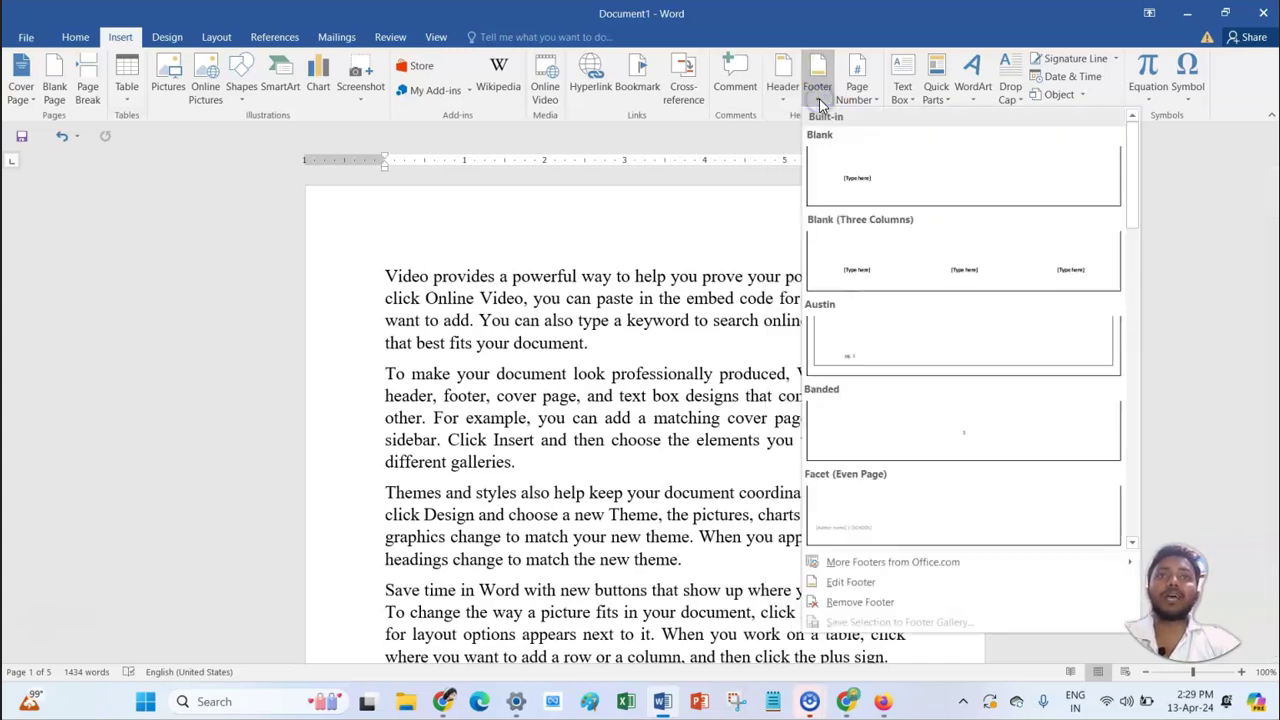
pyautogui.scroll(-5, 900, 490)
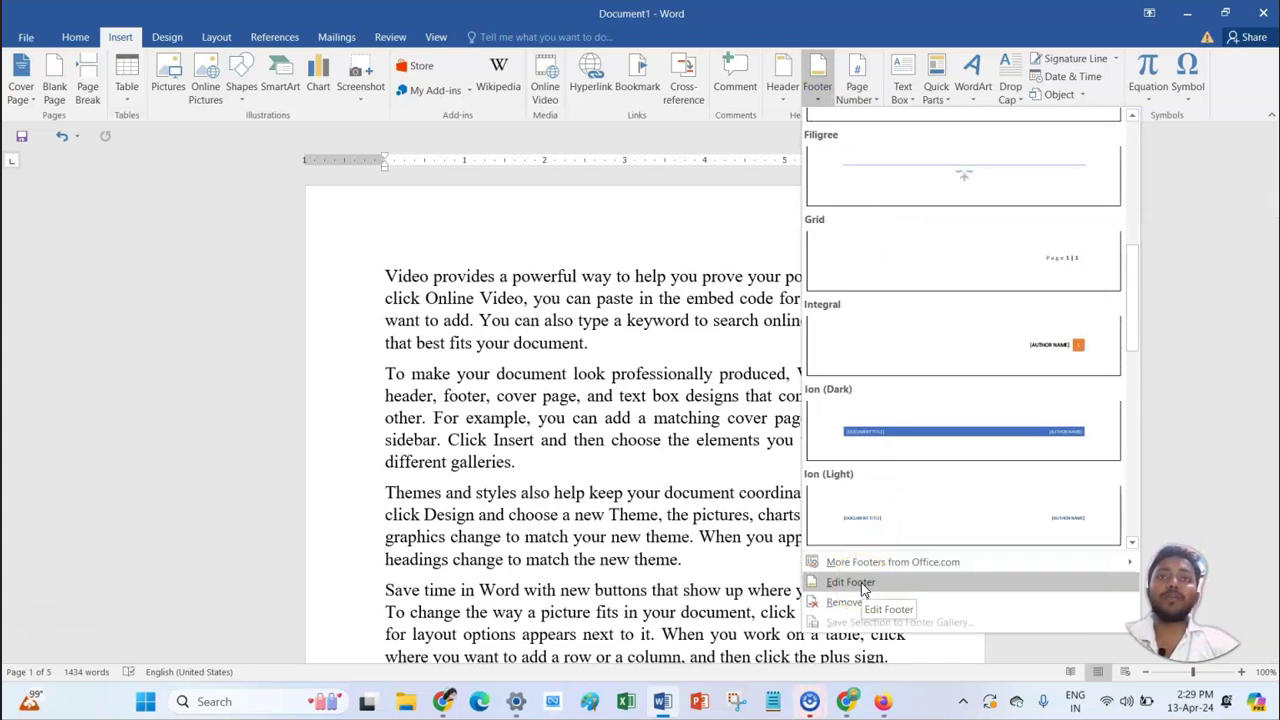
pyautogui.click(850, 582)
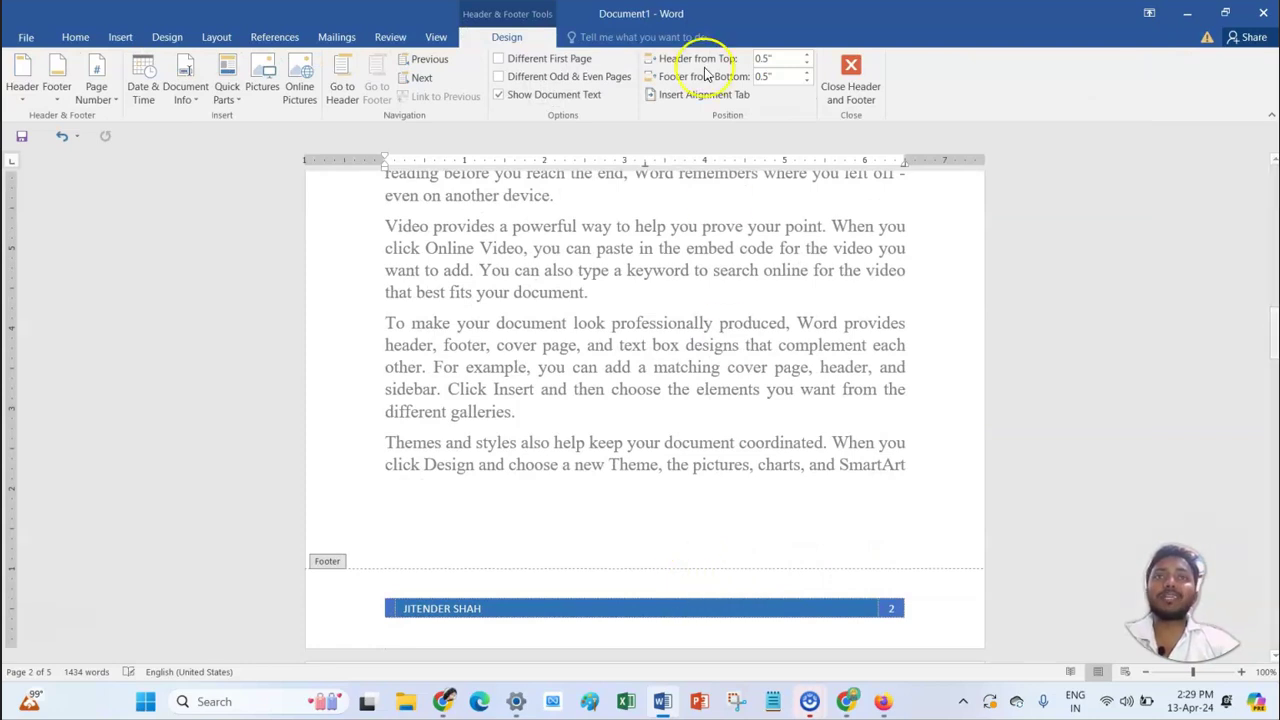
pyautogui.click(850, 72)
pyautogui.scroll(-5, 676, 453)
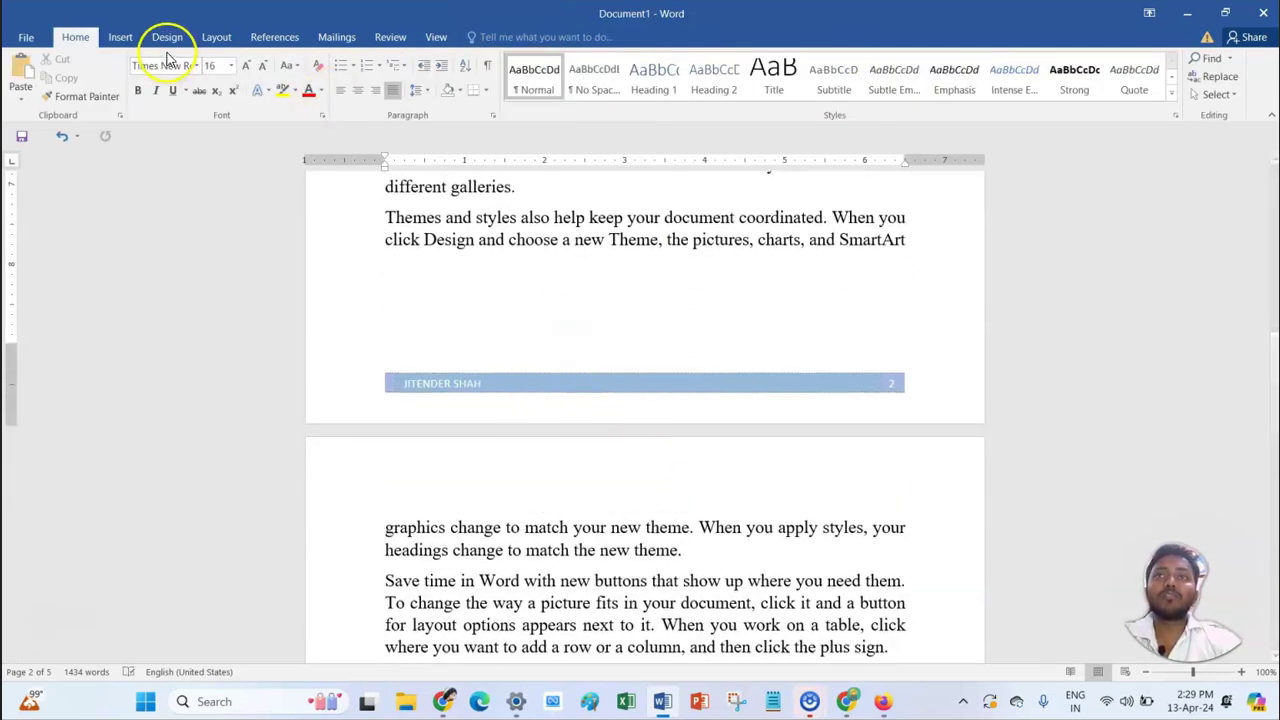
# Step: Edit the footer on page 2 to add the surname after the existing name, and leave footer editing
pyautogui.click(120, 37)
pyautogui.click(818, 102)
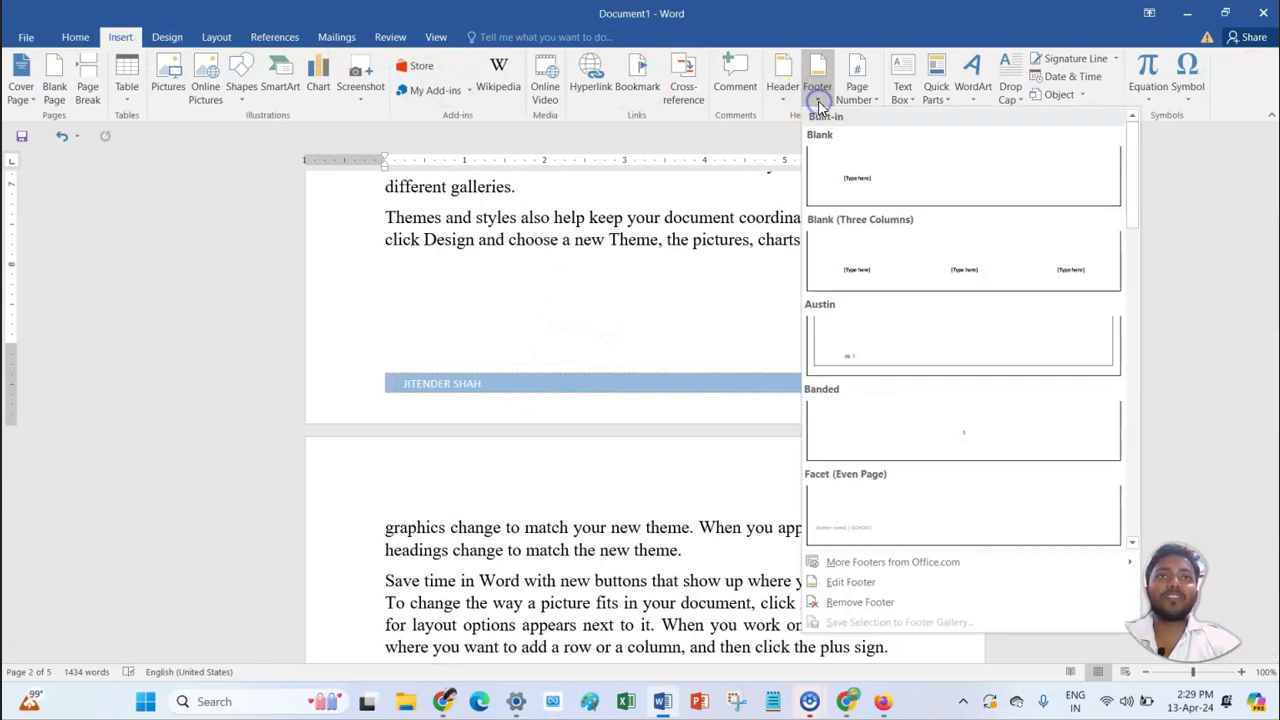
pyautogui.click(846, 582)
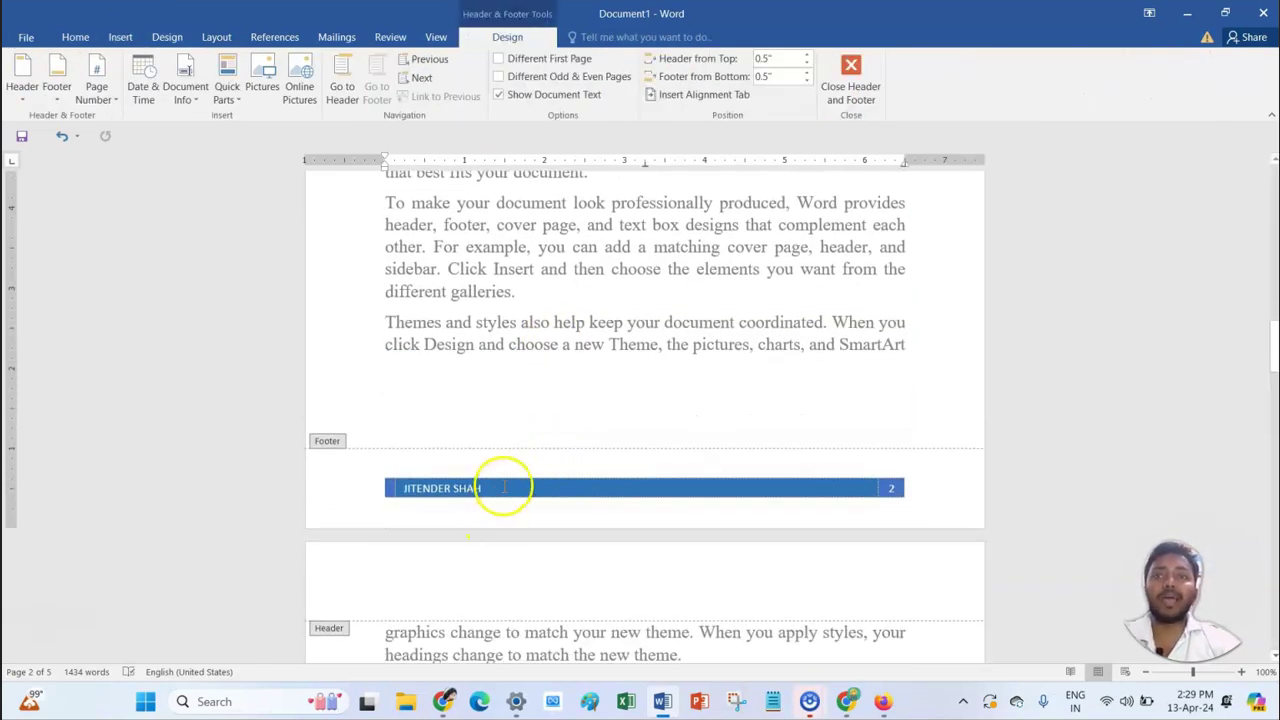
pyautogui.click(500, 488)
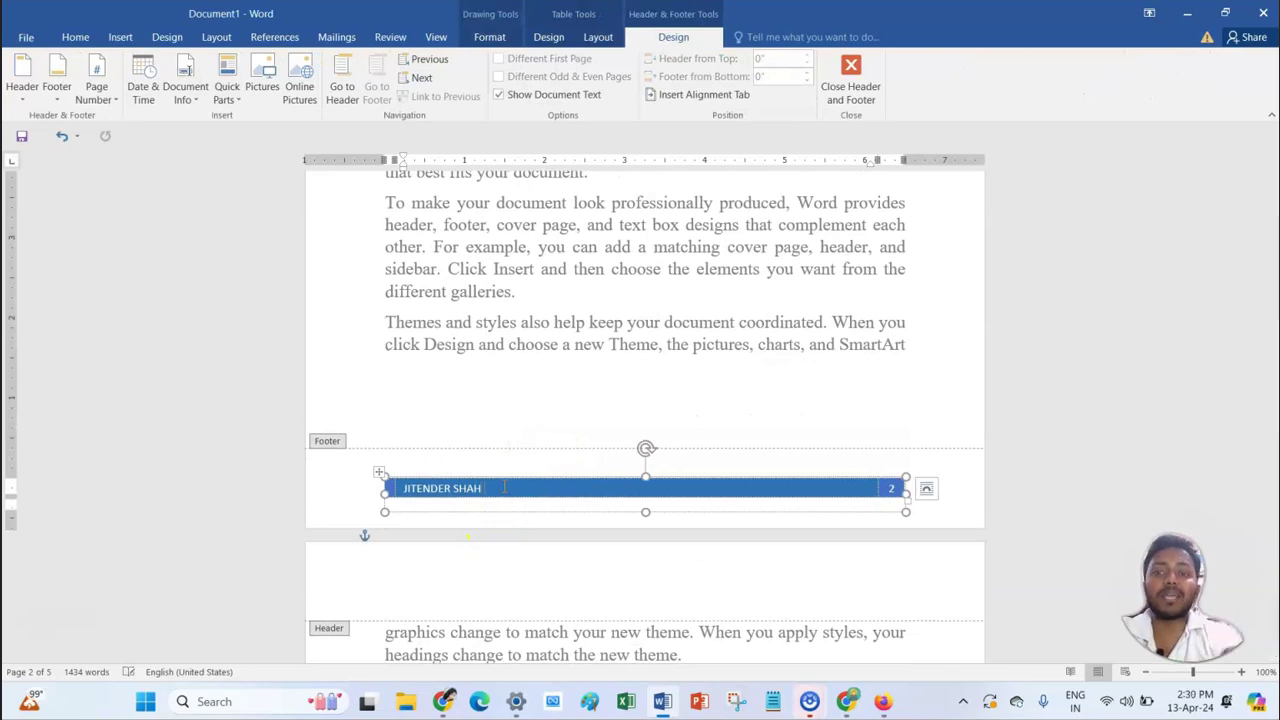
pyautogui.doubleClick(634, 421)
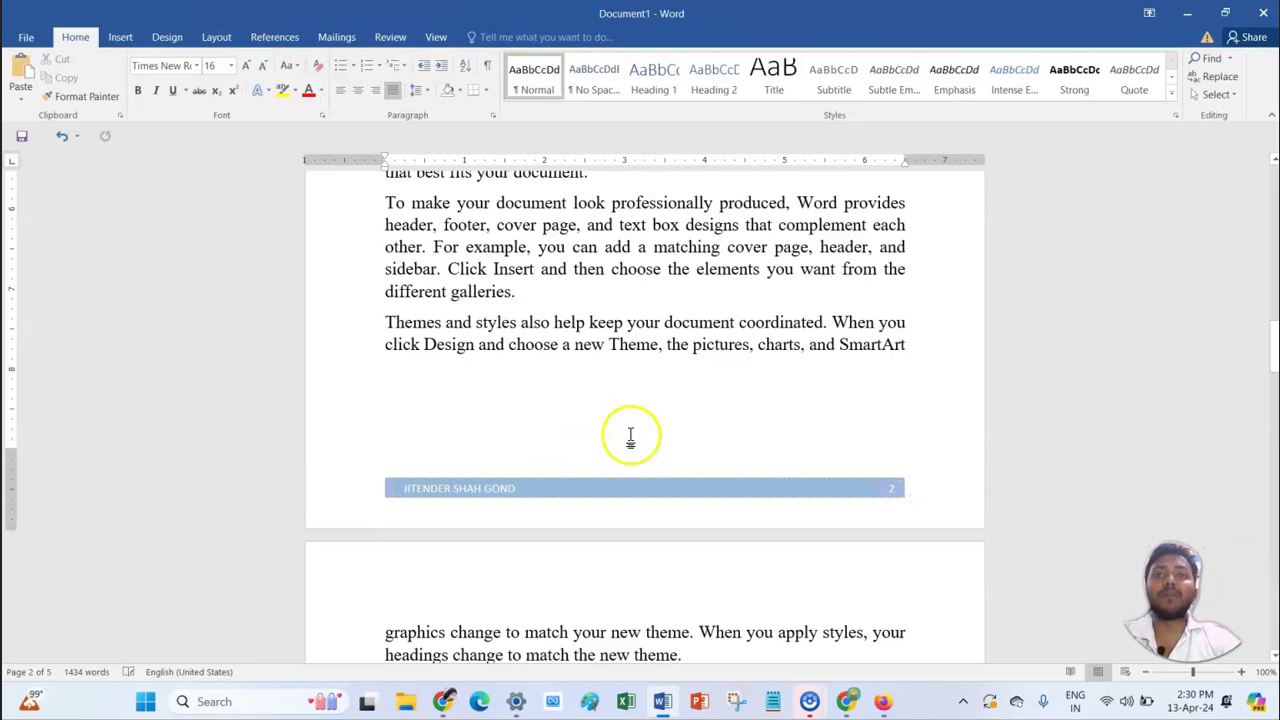
# Step: Reopen the page 2 footer for editing directly from the page
pyautogui.scroll(5, 631, 432)
pyautogui.click(120, 37)
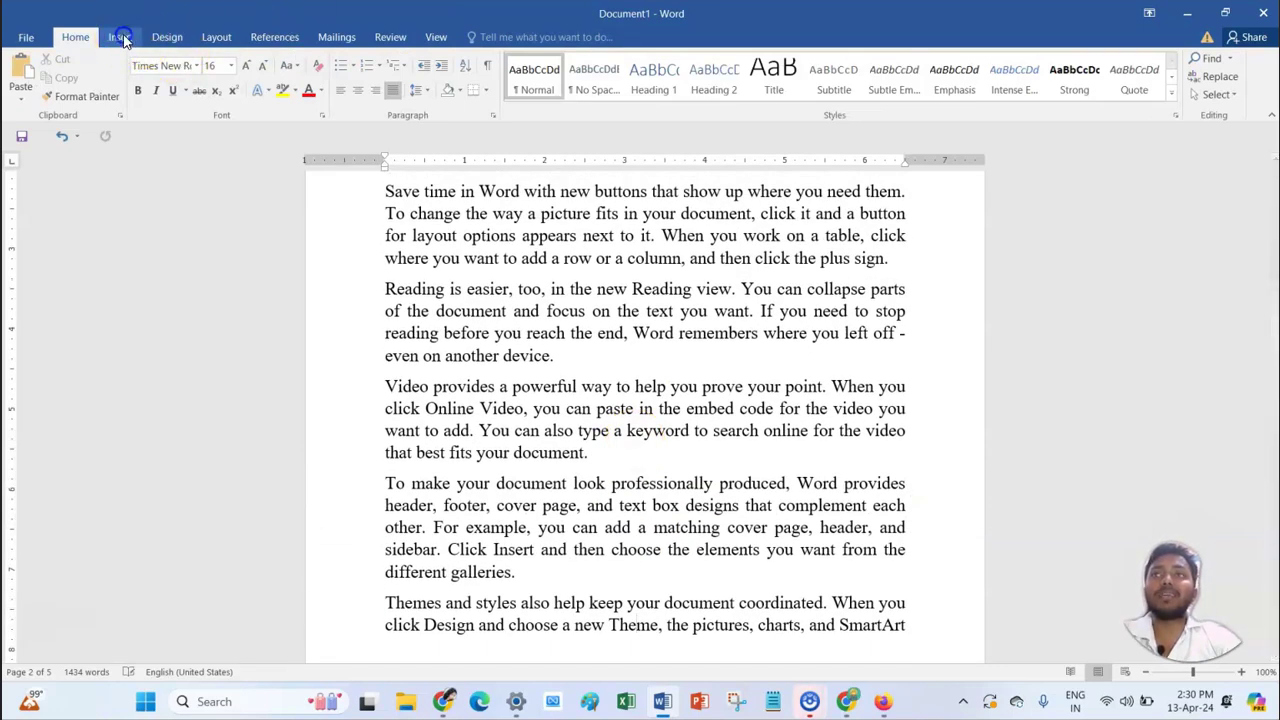
pyautogui.scroll(-5, 760, 410)
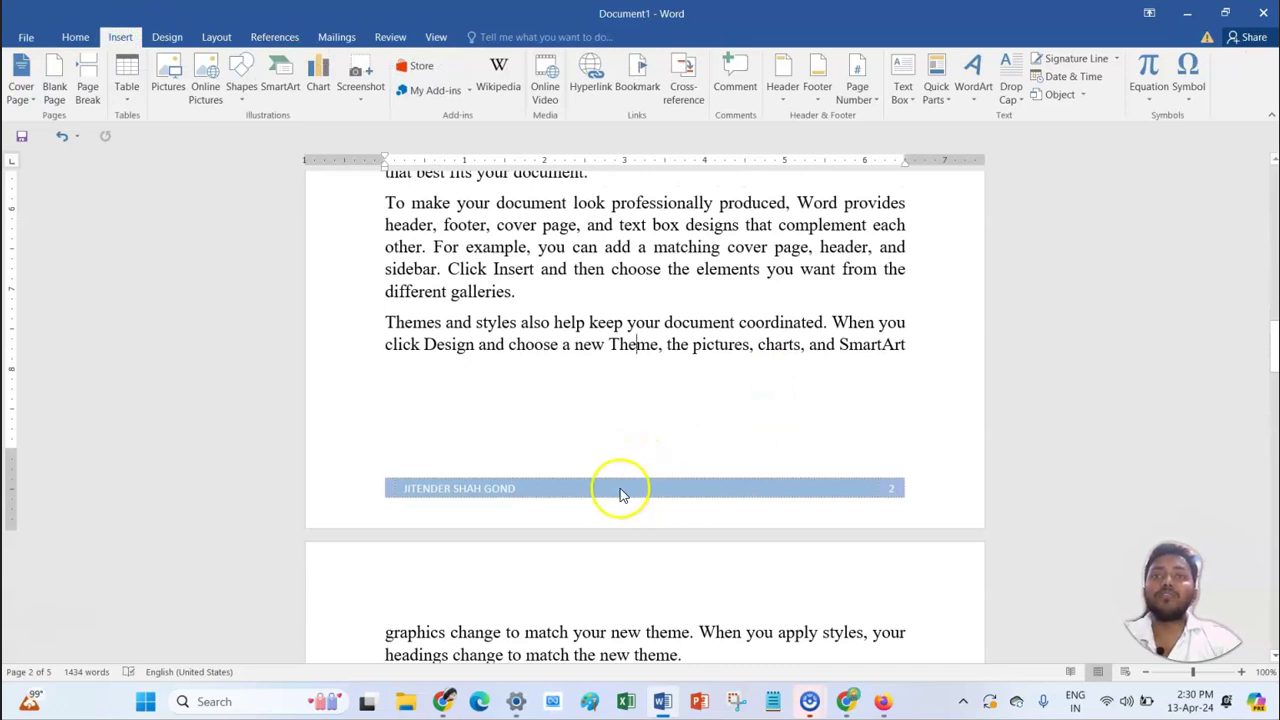
pyautogui.doubleClick(619, 478)
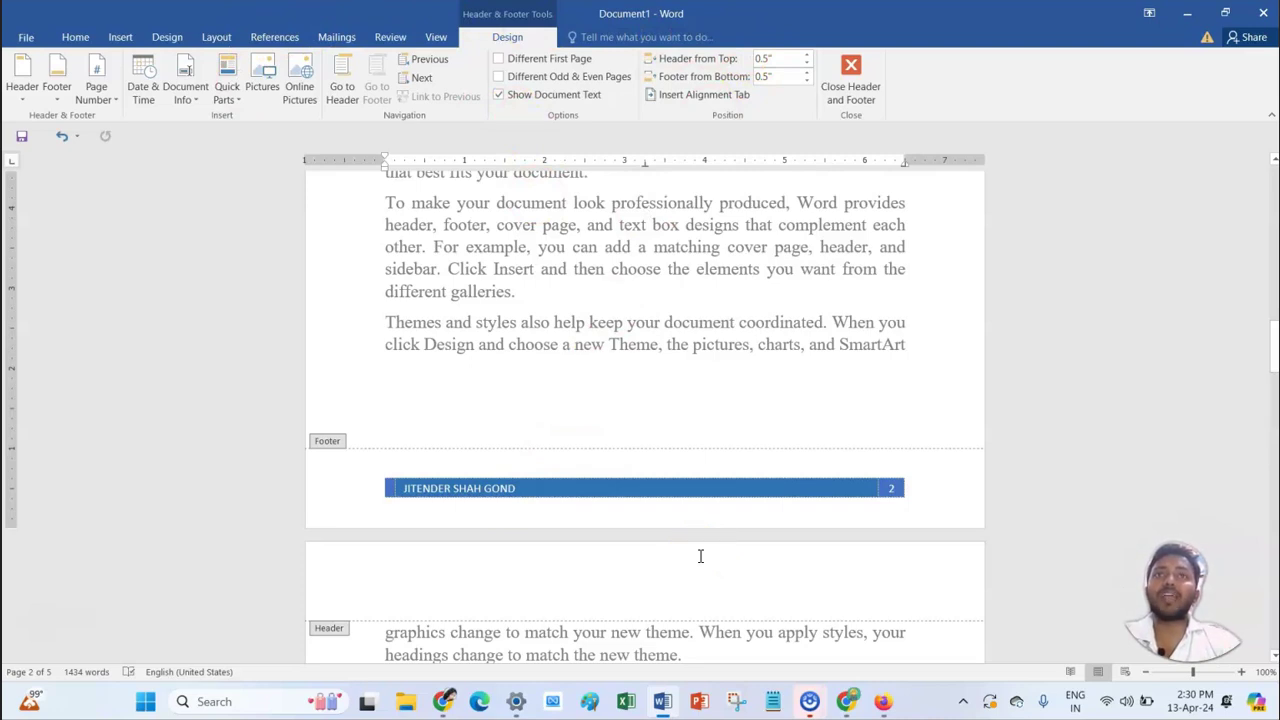
# Step: Review the footer designs and the edit and remove options, and choose Edit Footer
pyautogui.click(54, 95)
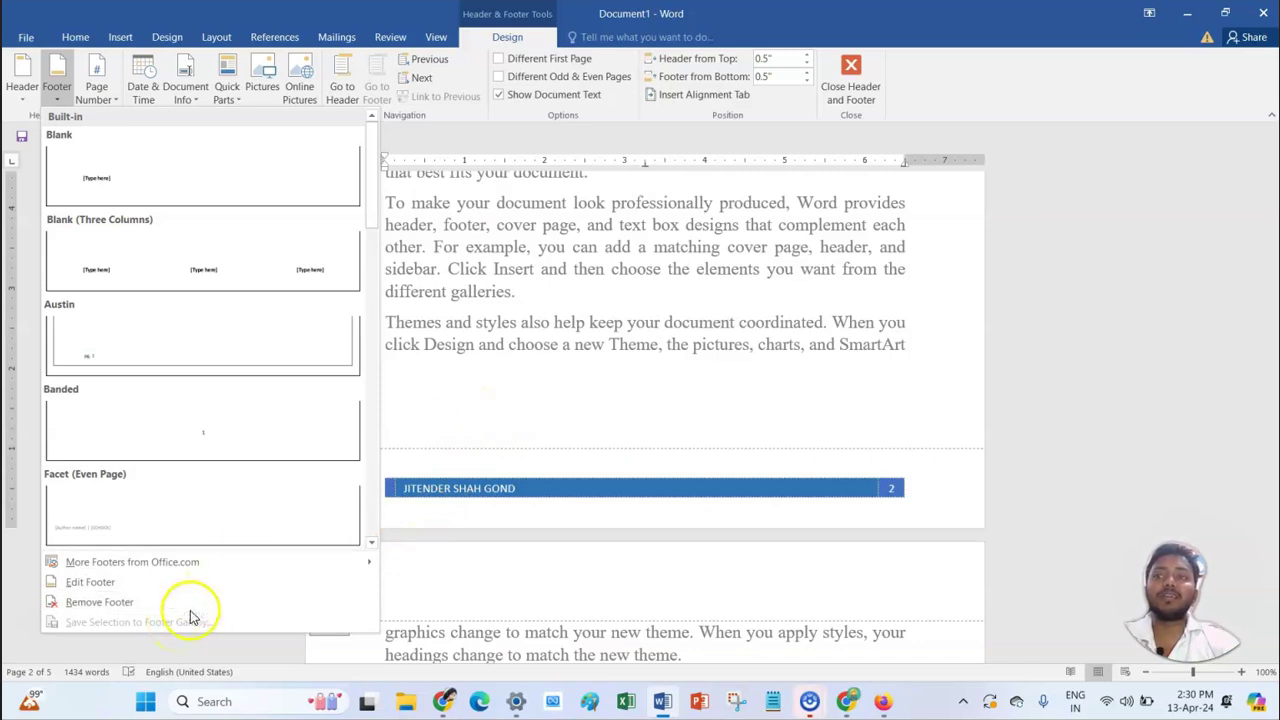
pyautogui.click(564, 422)
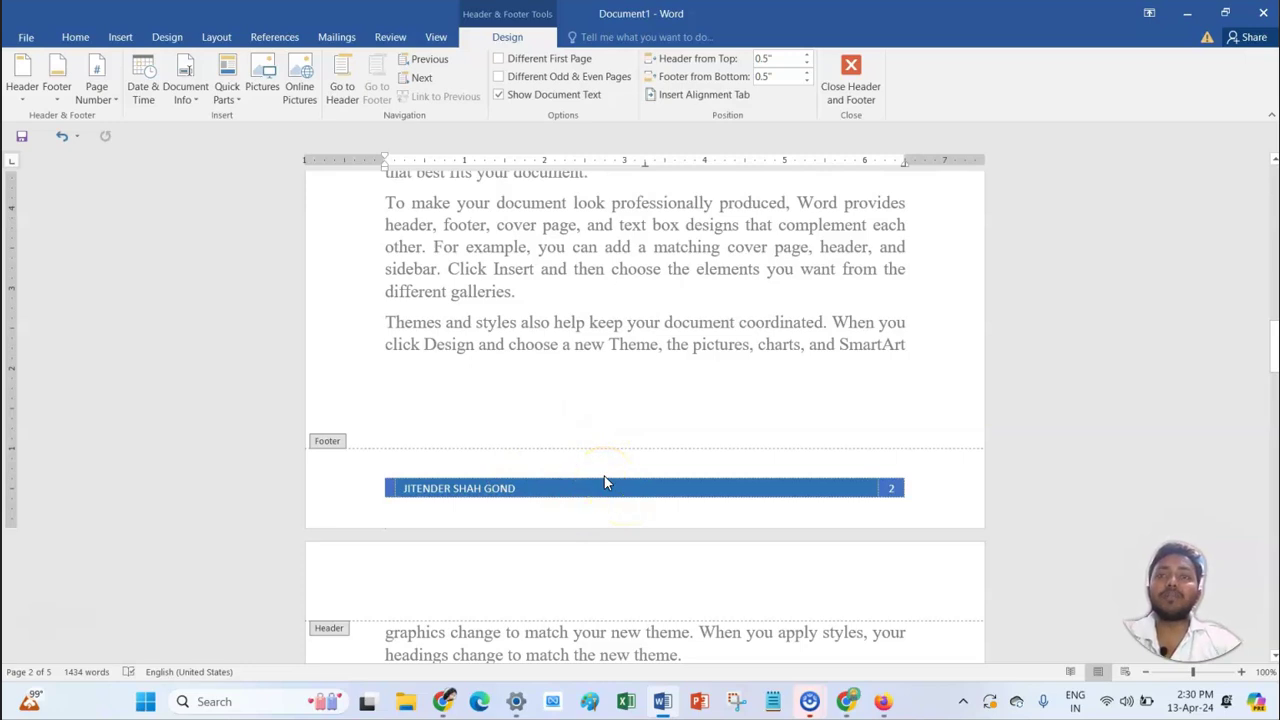
pyautogui.click(120, 37)
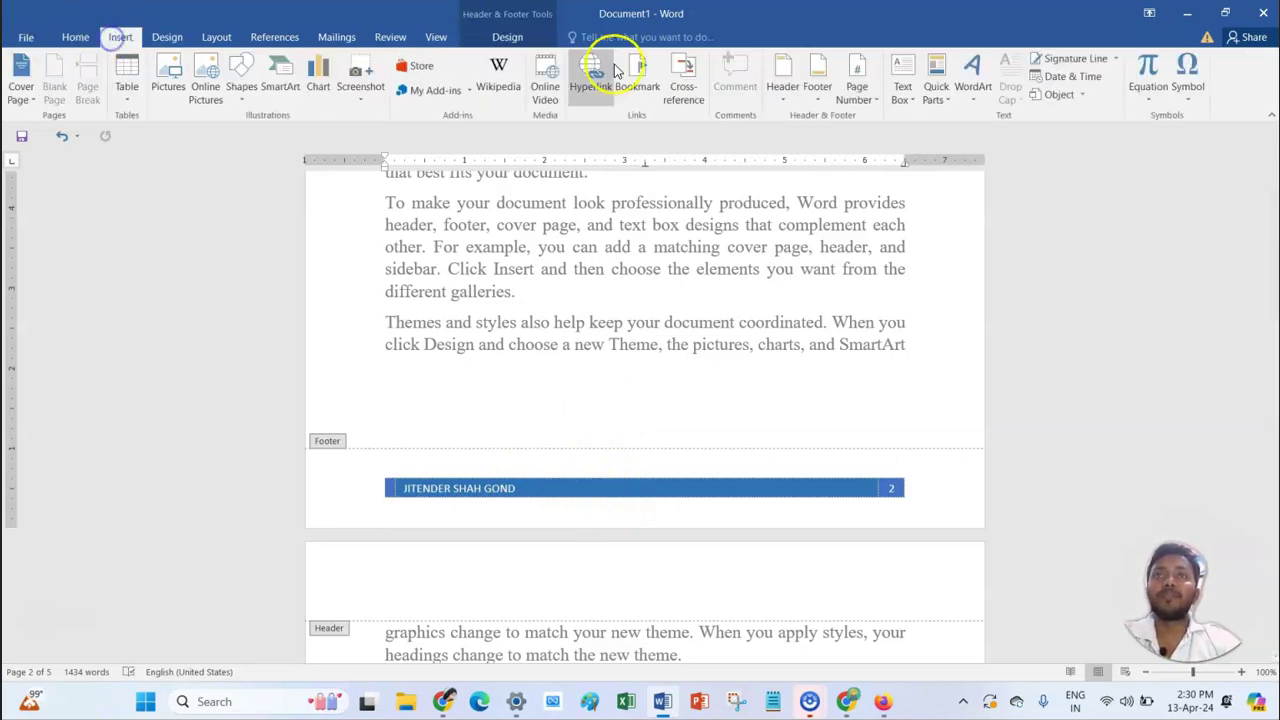
pyautogui.click(822, 100)
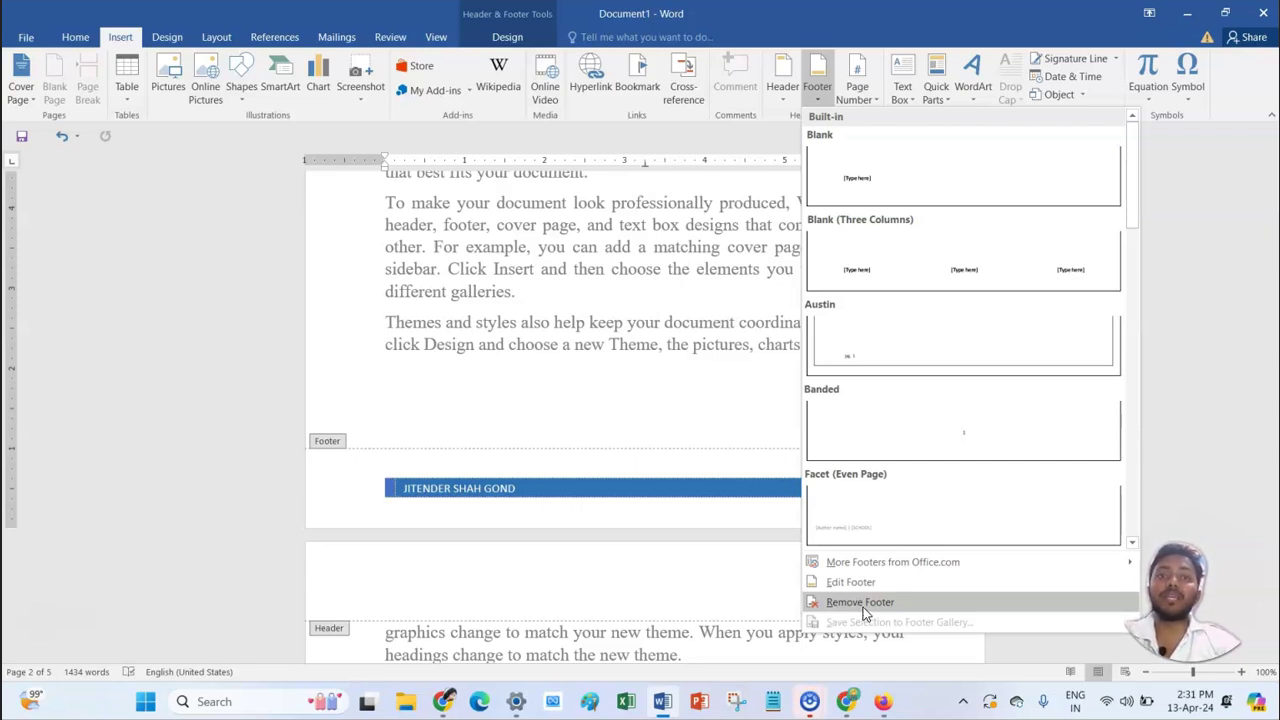
pyautogui.click(849, 581)
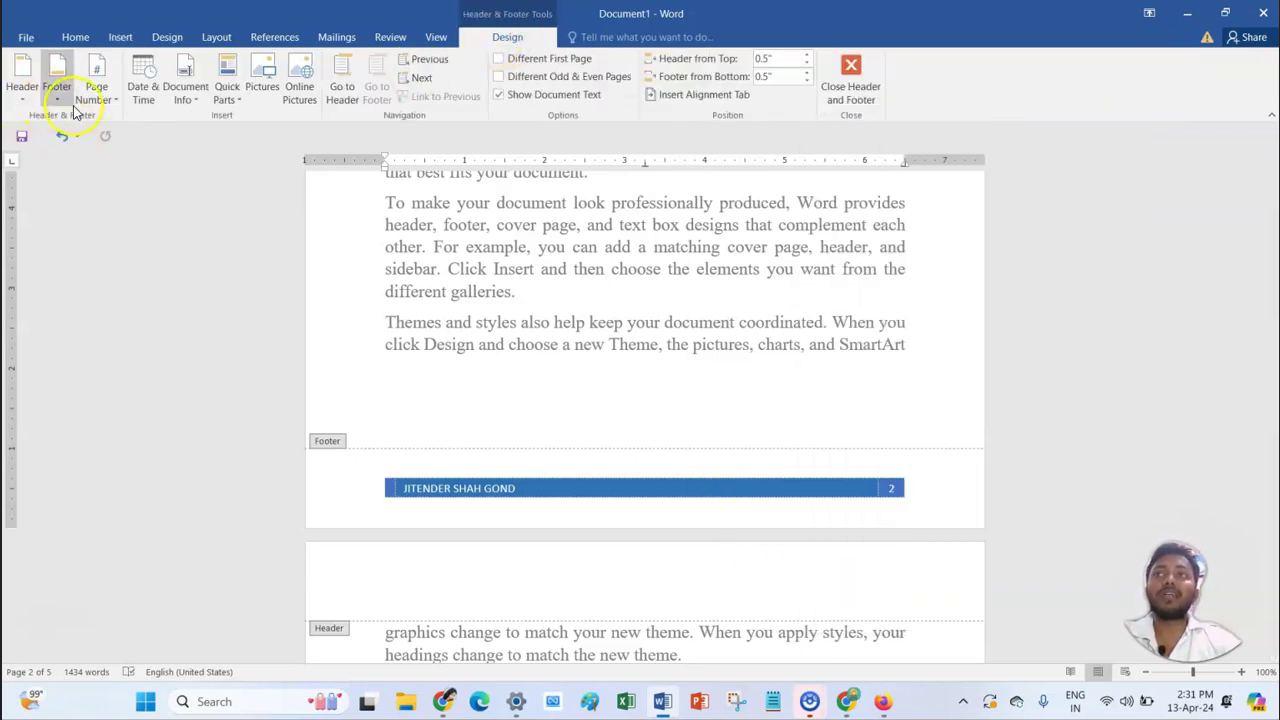
# Step: Try to insert the date and time with seconds into the page 2 footer, using the 13-Apr-24 2:31:27 PM format
pyautogui.click(143, 100)
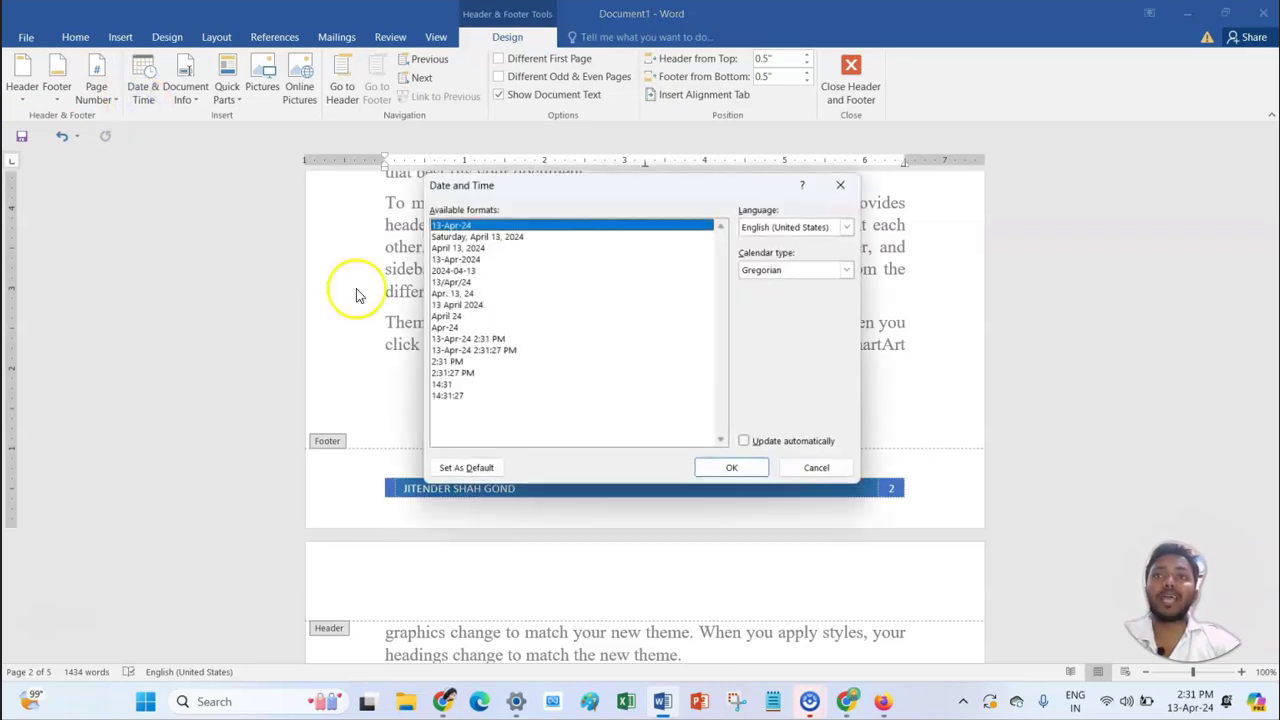
pyautogui.click(484, 351)
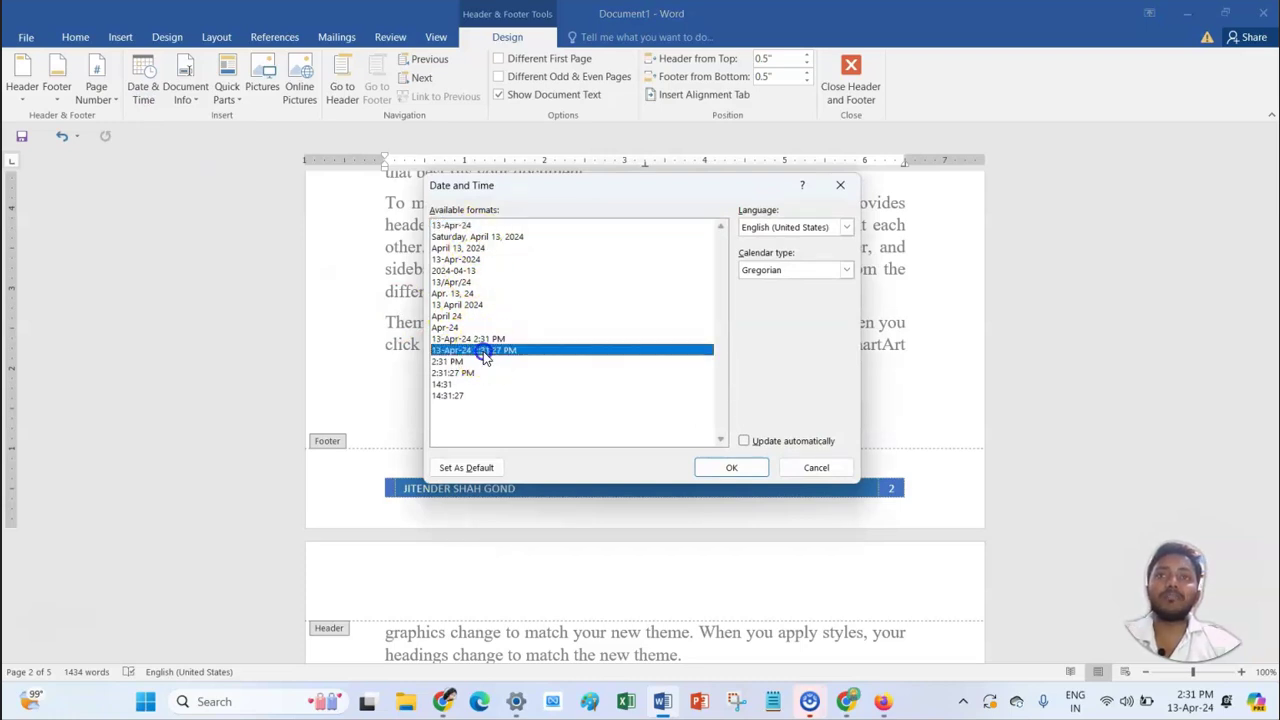
pyautogui.click(733, 468)
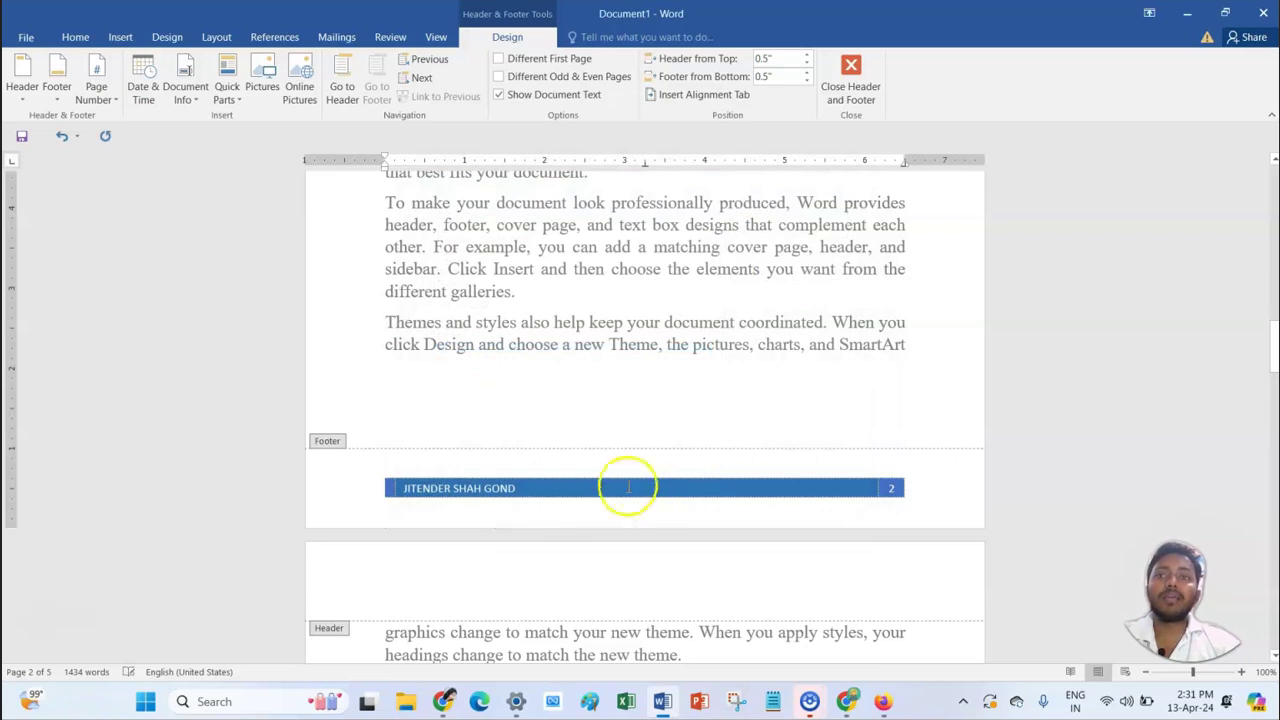
pyautogui.scroll(-10, 562, 504)
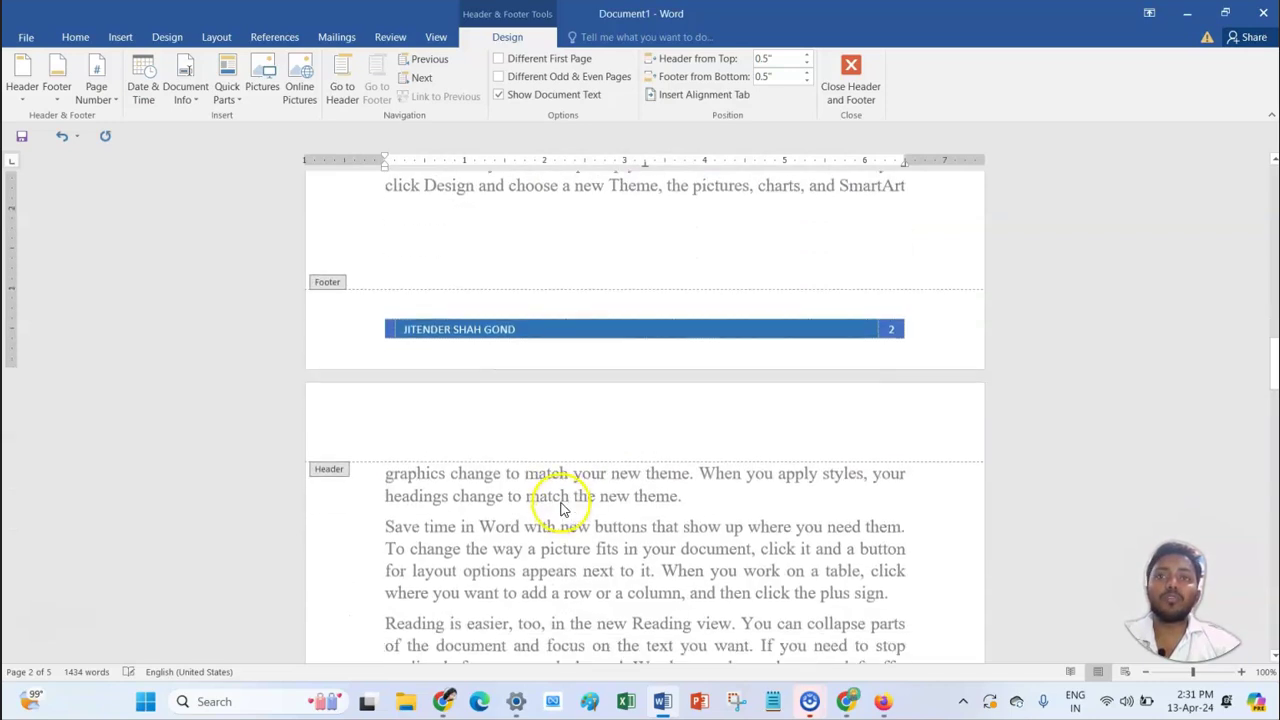
pyautogui.scroll(4, 562, 504)
pyautogui.scroll(-11, 545, 492)
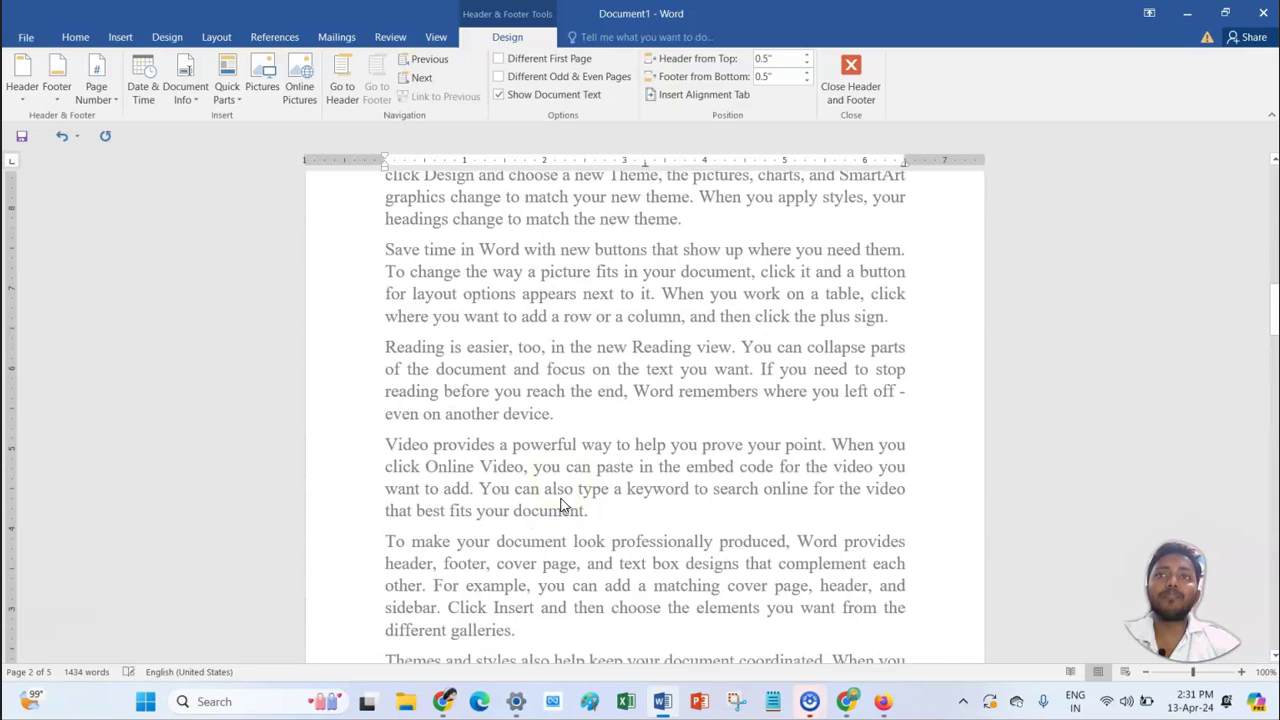
# Step: Insert the date and time after the name in the page 2 footer, using the 13-Apr-24 2:31:43 PM format
pyautogui.click(538, 448)
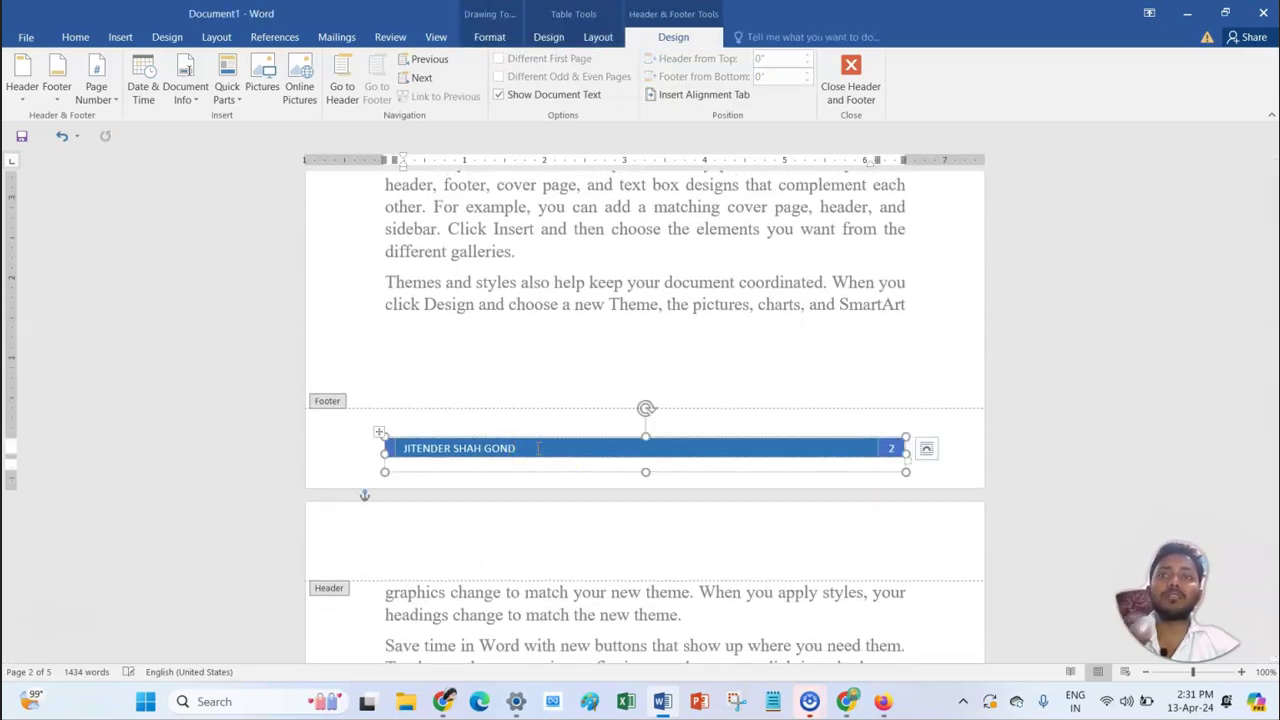
pyautogui.click(143, 92)
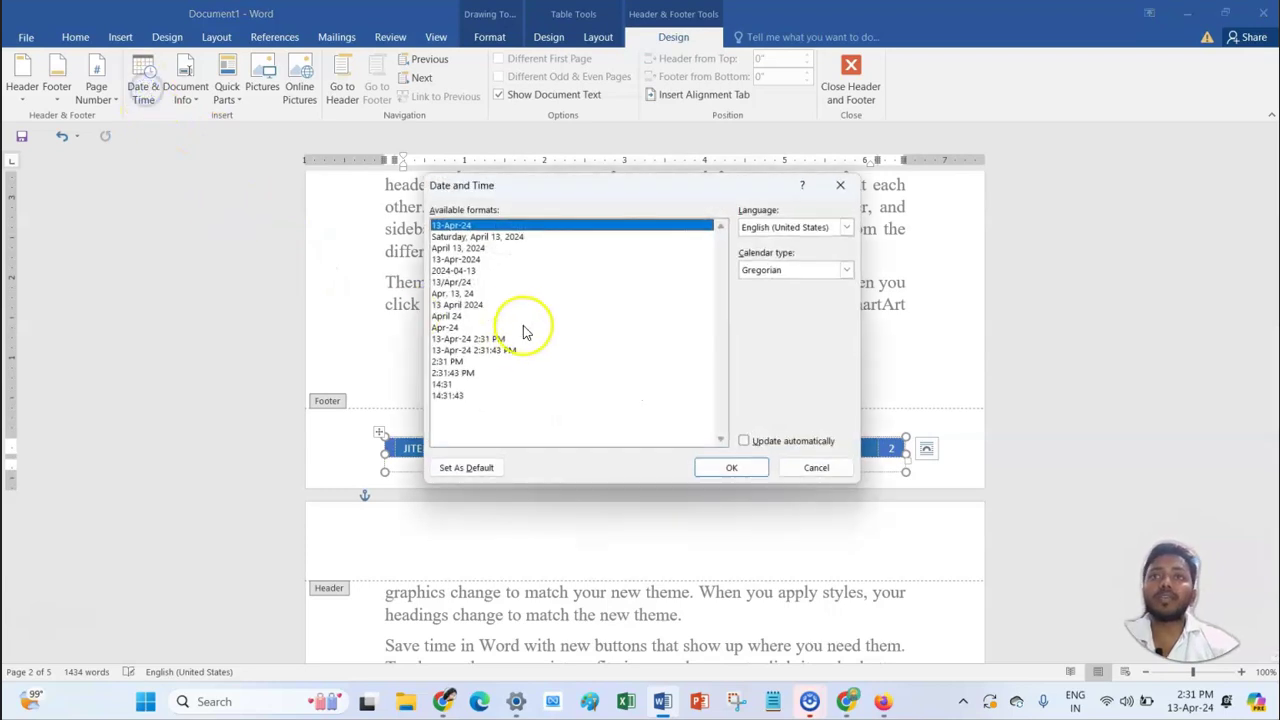
pyautogui.click(503, 350)
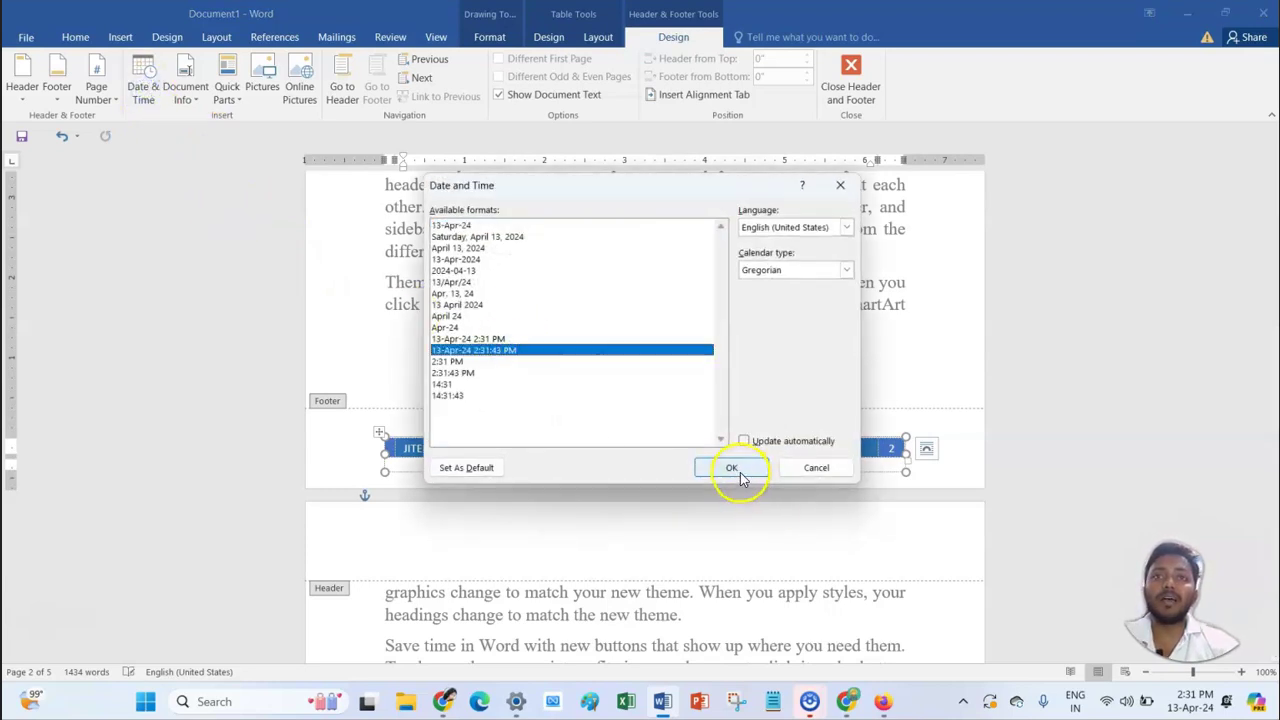
pyautogui.click(731, 468)
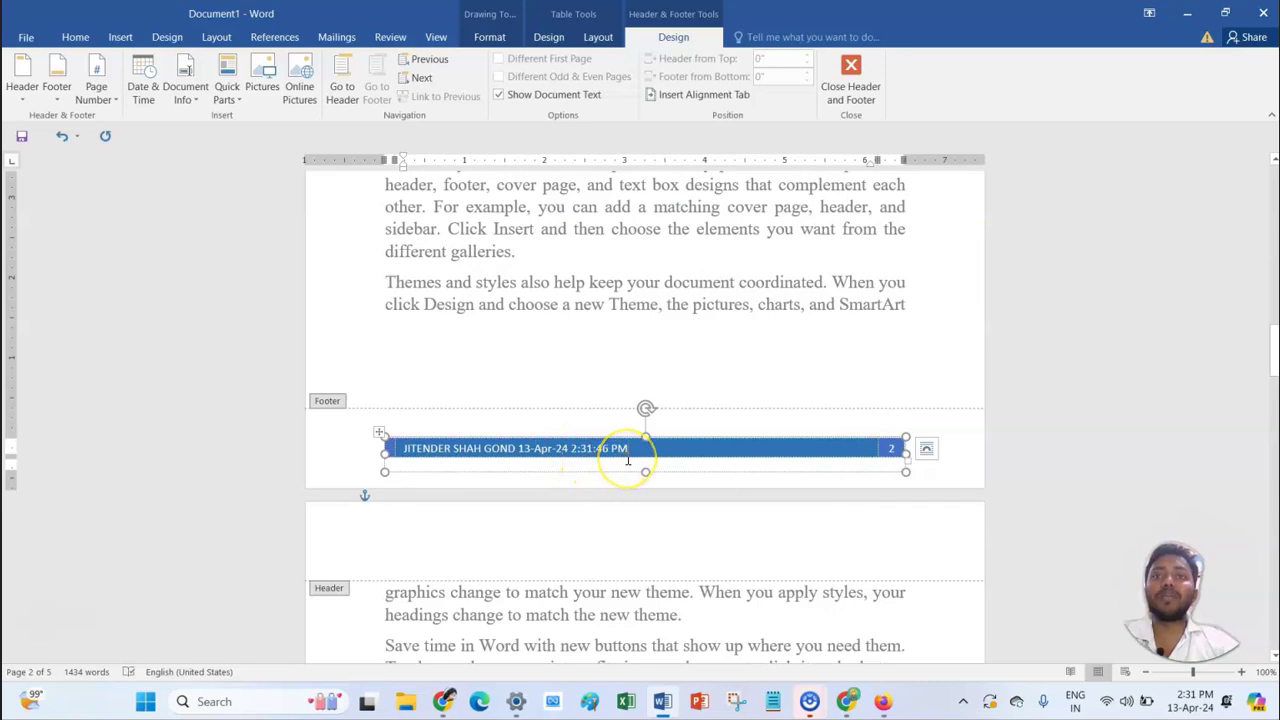
# Step: Review the Document Info choices, including the document properties, and the Quick Parts choices without inserting any
pyautogui.click(186, 113)
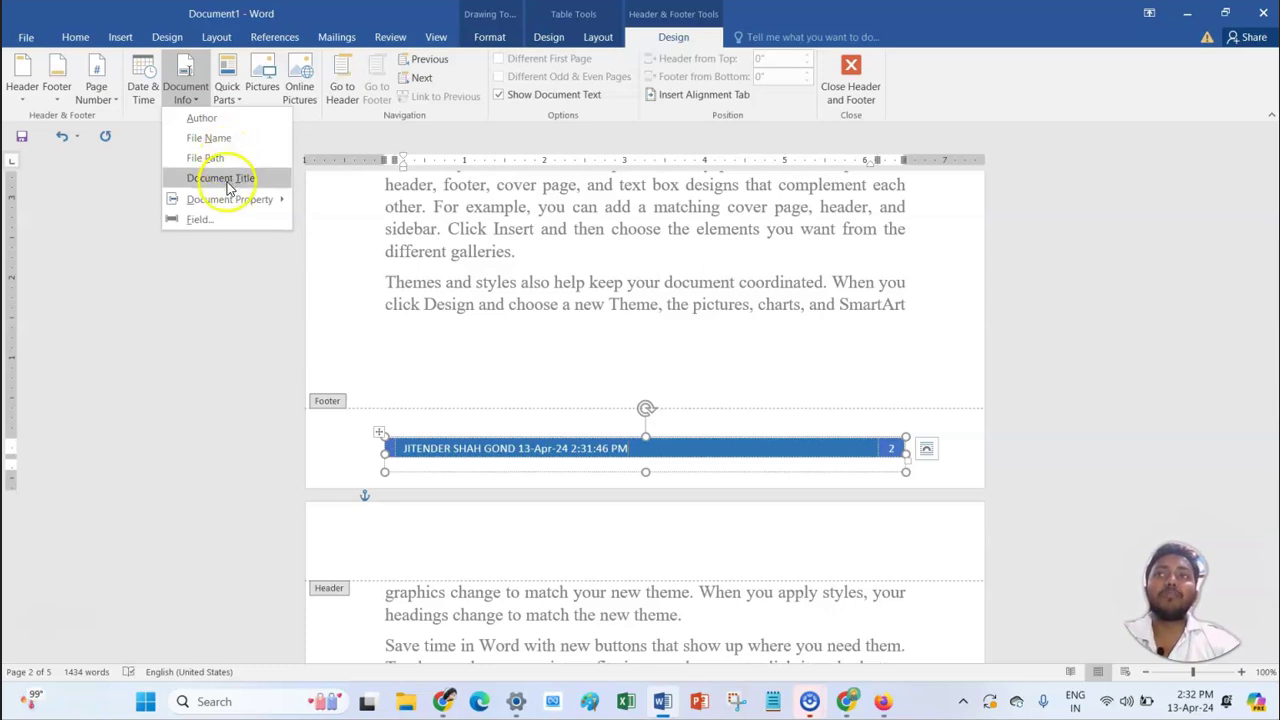
pyautogui.moveTo(230, 200)
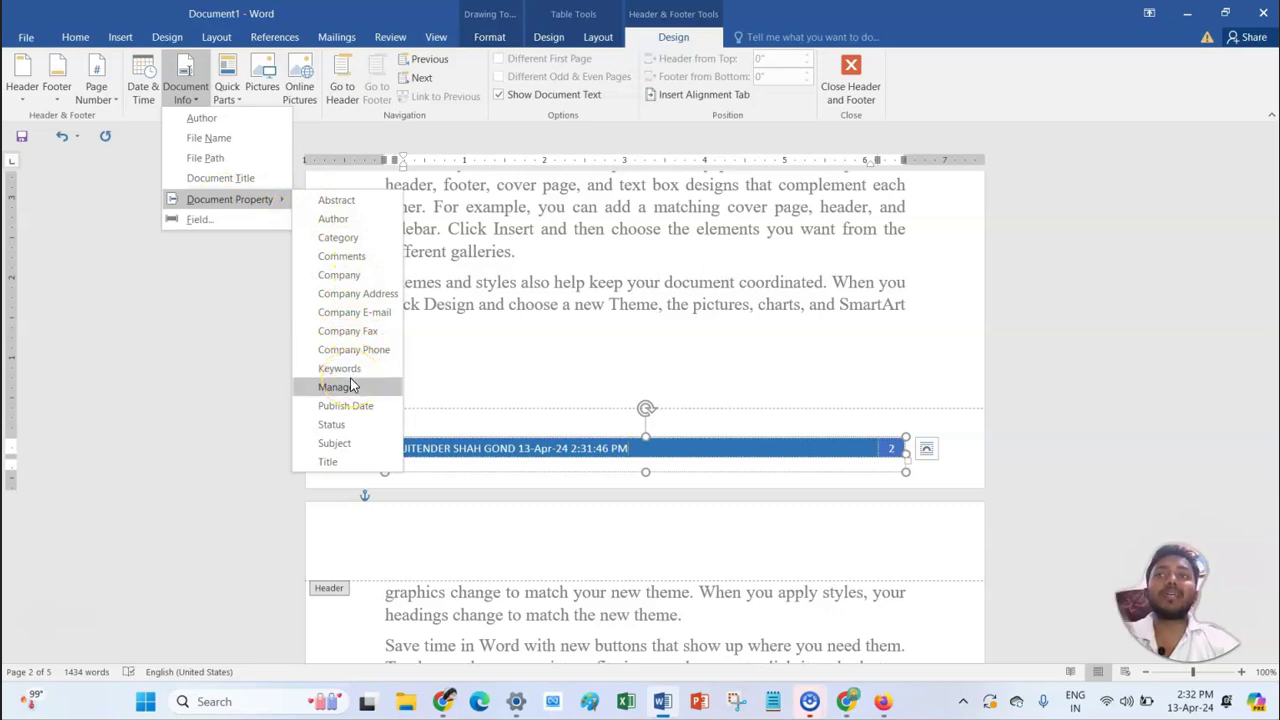
pyautogui.click(231, 230)
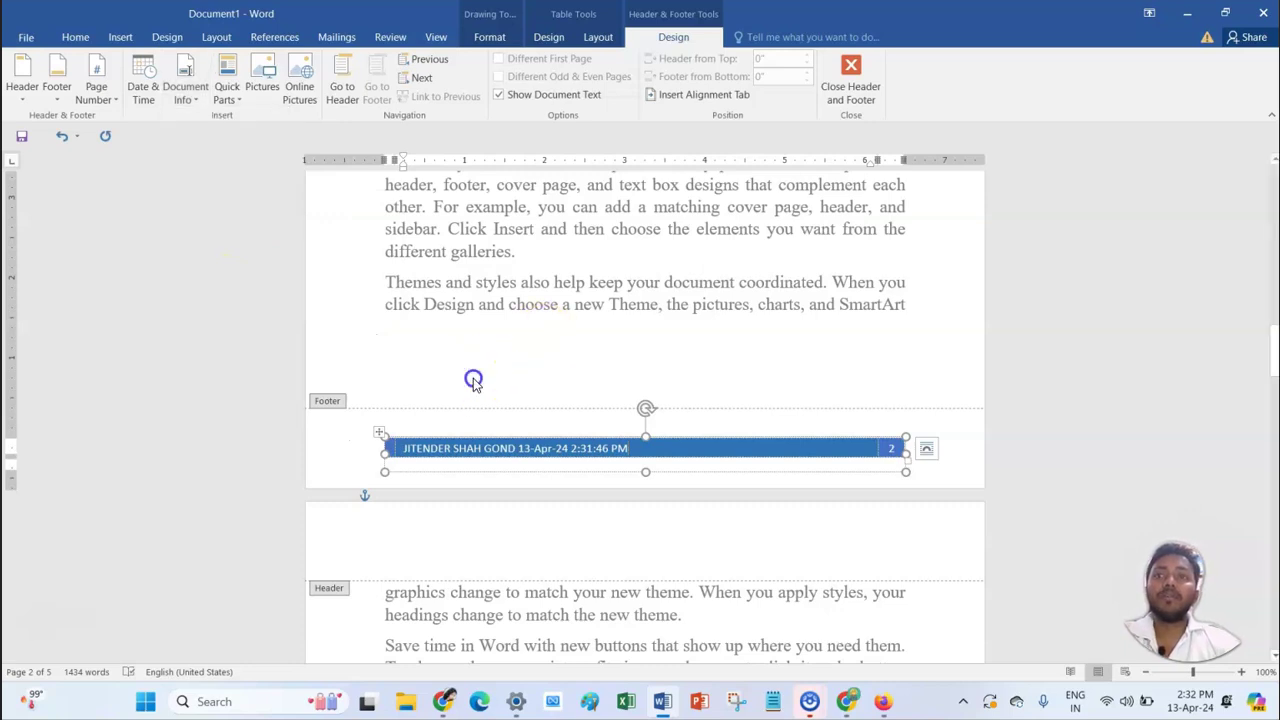
pyautogui.click(242, 100)
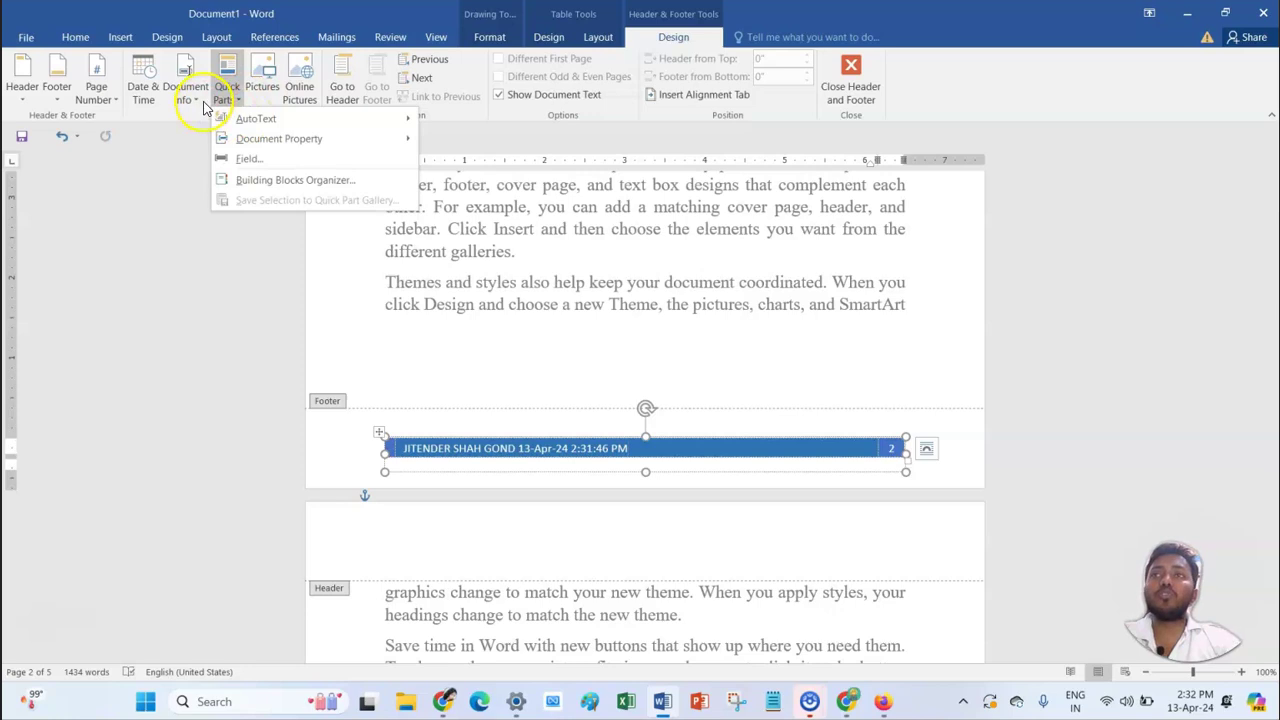
# Step: Insert the document's Author information after the date and time in the footer, and delete that field again
pyautogui.click(197, 103)
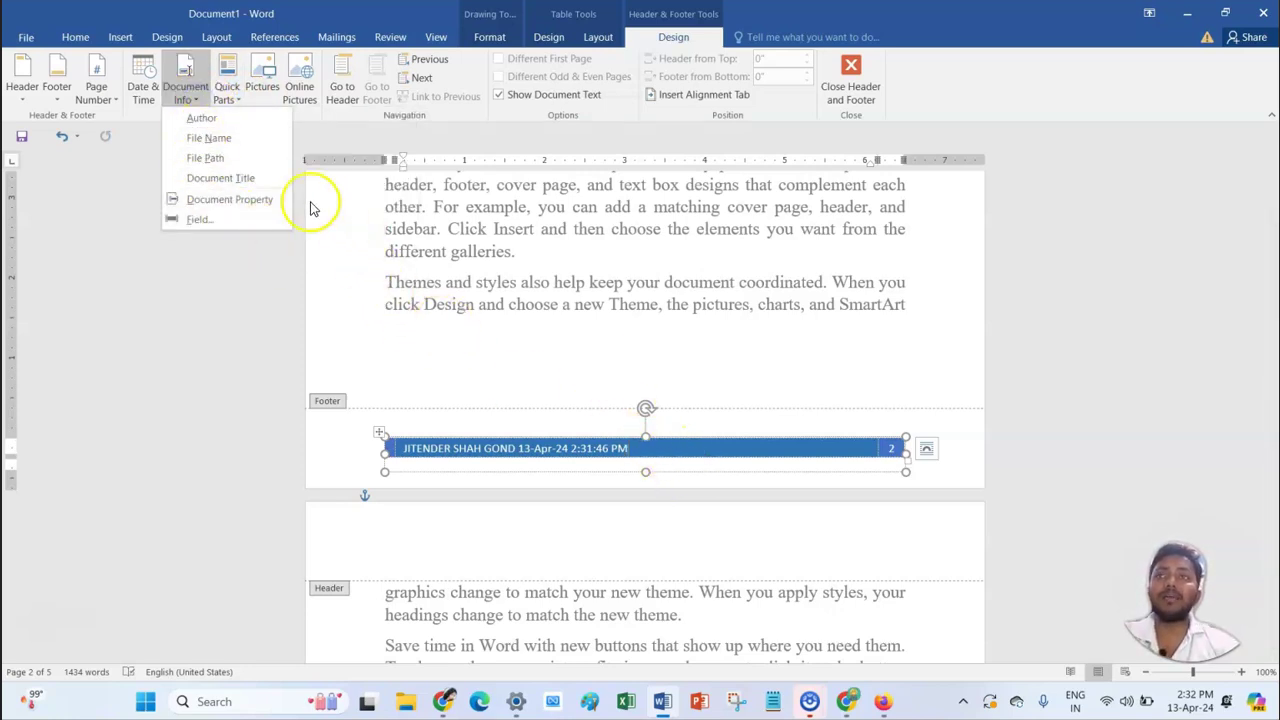
pyautogui.click(237, 121)
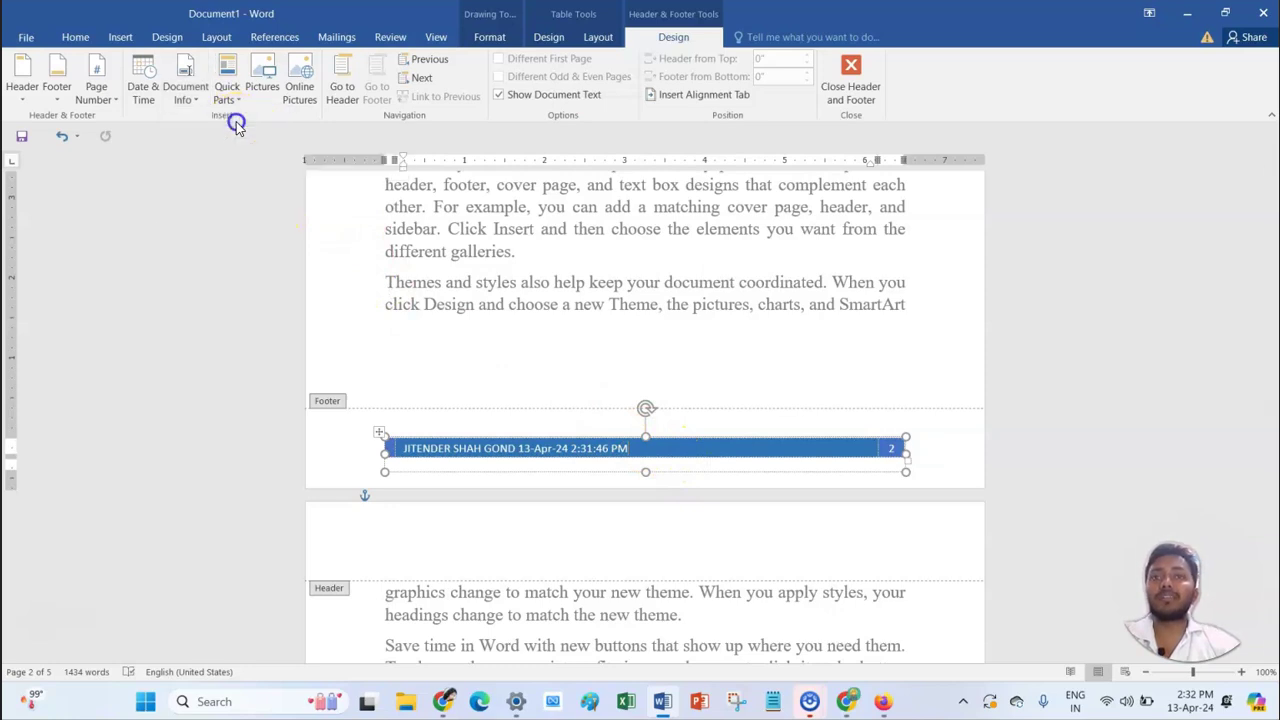
pyautogui.click(624, 448)
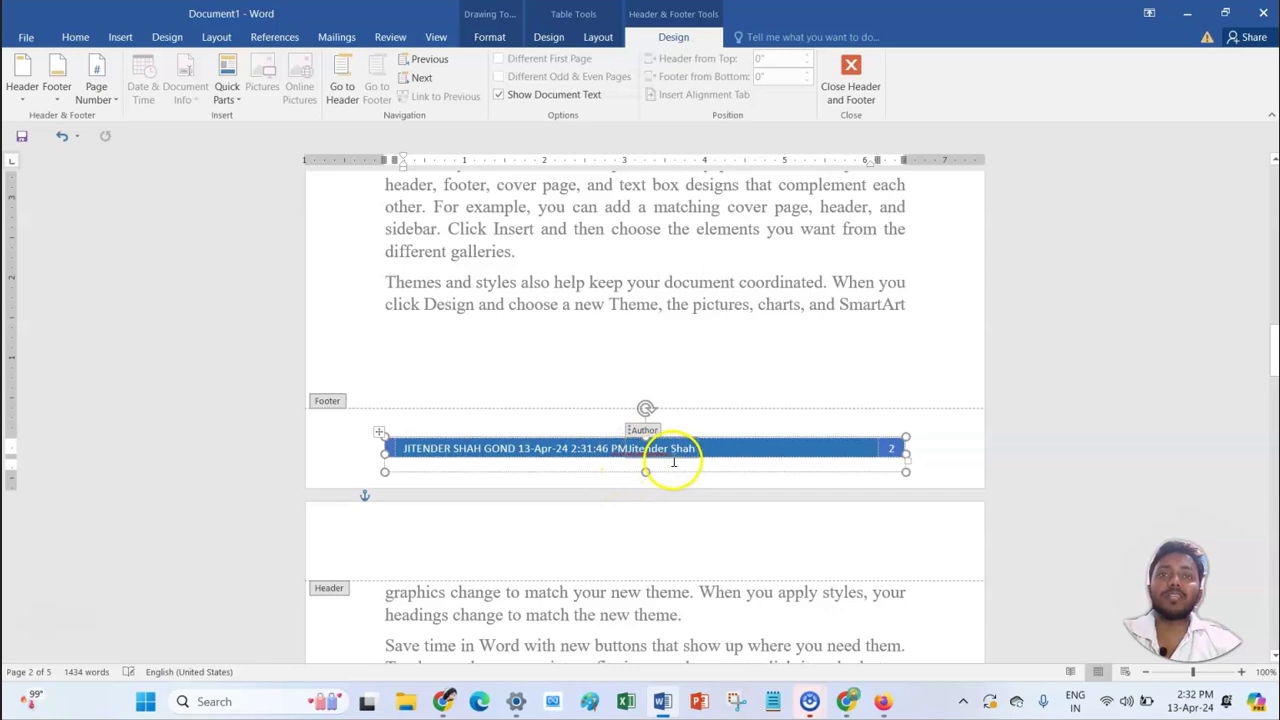
pyautogui.click(644, 431)
pyautogui.press('Delete')
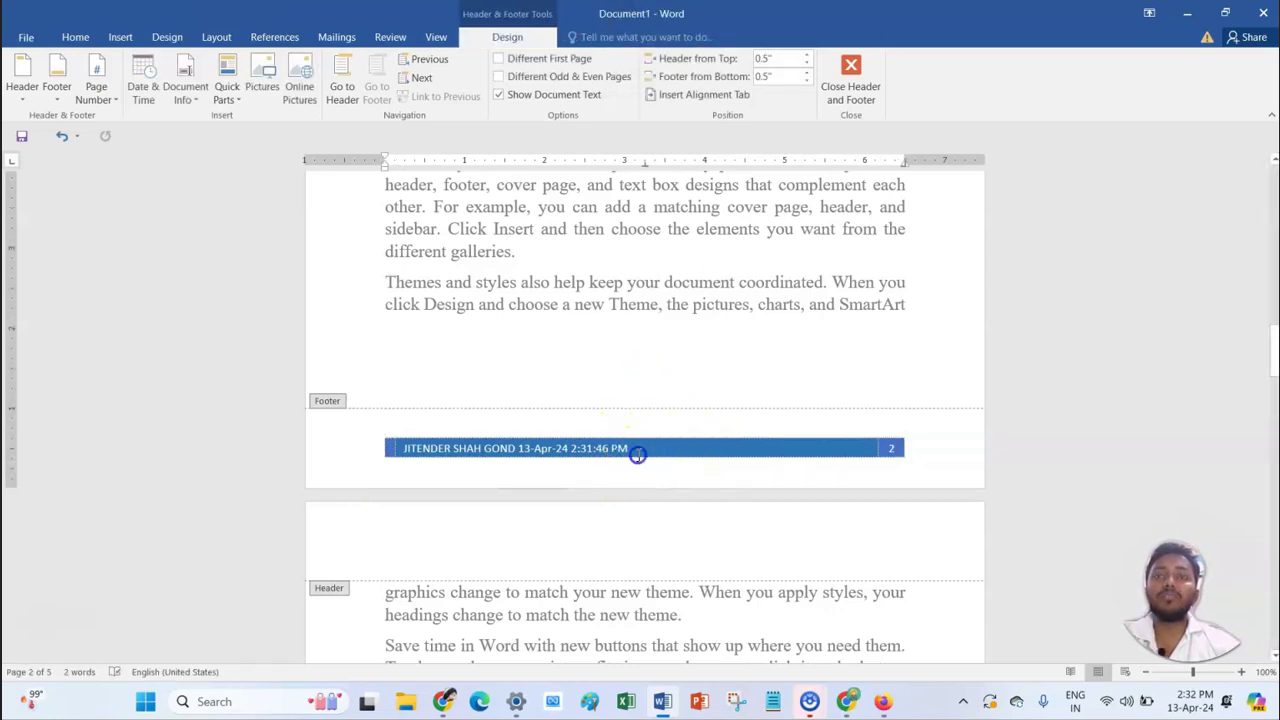
# Step: Insert the full-name AutoText entry from Quick Parts after the date and time in the footer
pyautogui.click(632, 451)
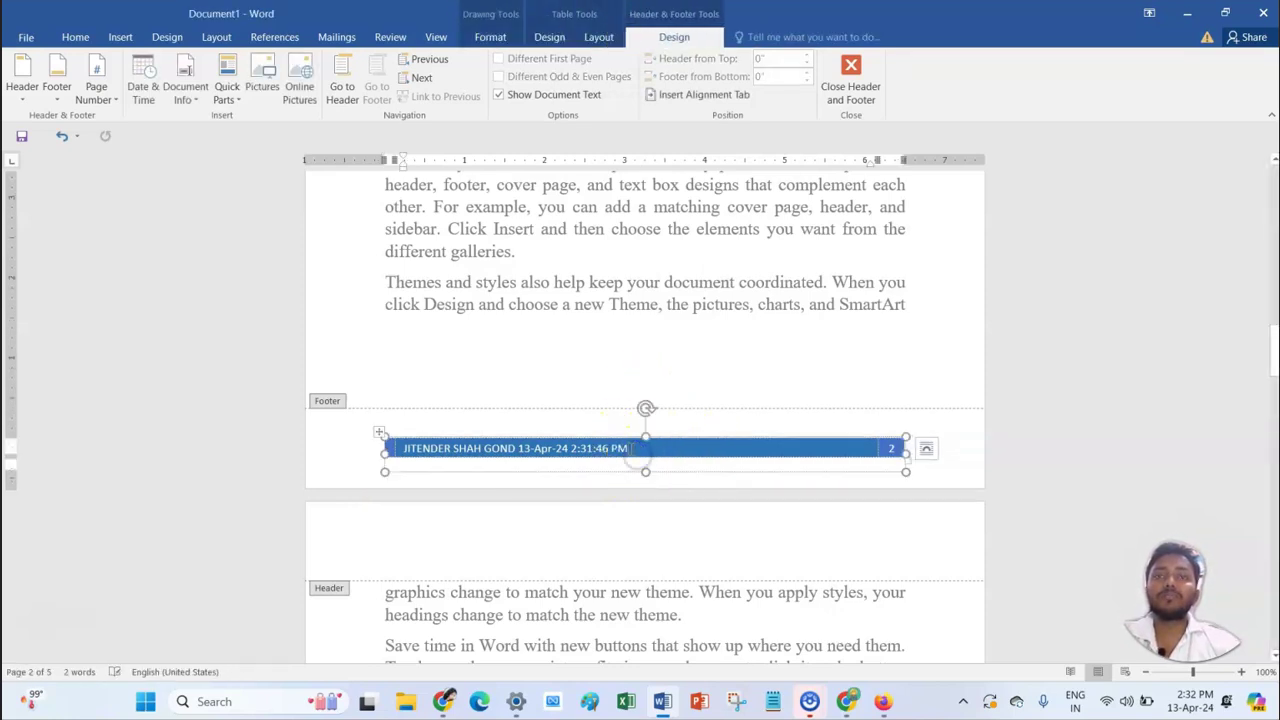
pyautogui.click(227, 93)
pyautogui.moveTo(258, 122)
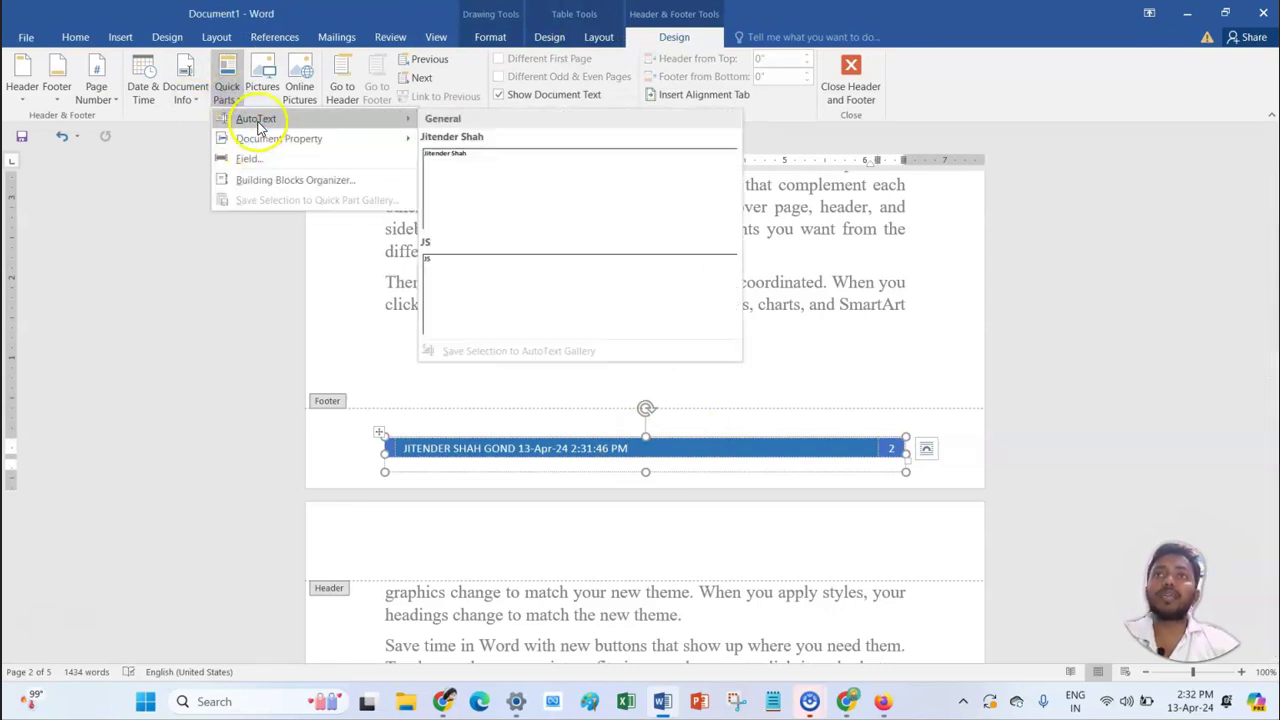
pyautogui.click(449, 168)
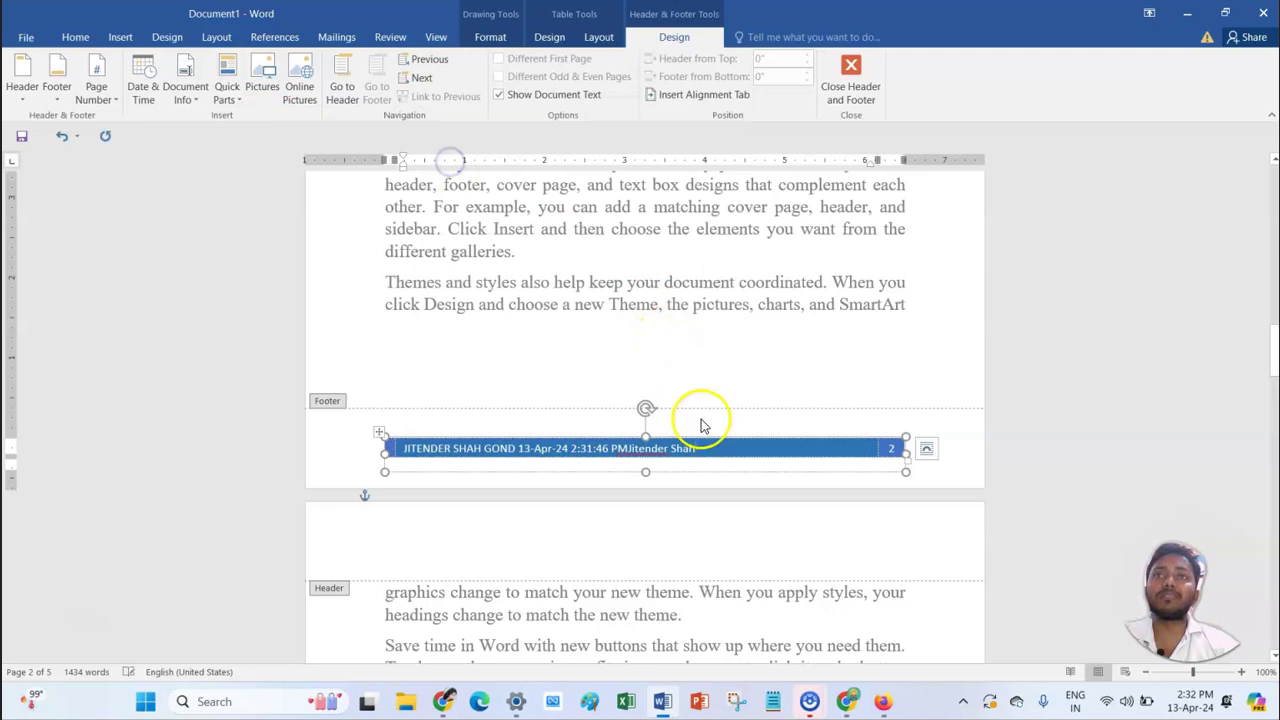
# Step: Look at the Quick Parts choices and the Insert Picture dialog without inserting anything
pyautogui.click(237, 104)
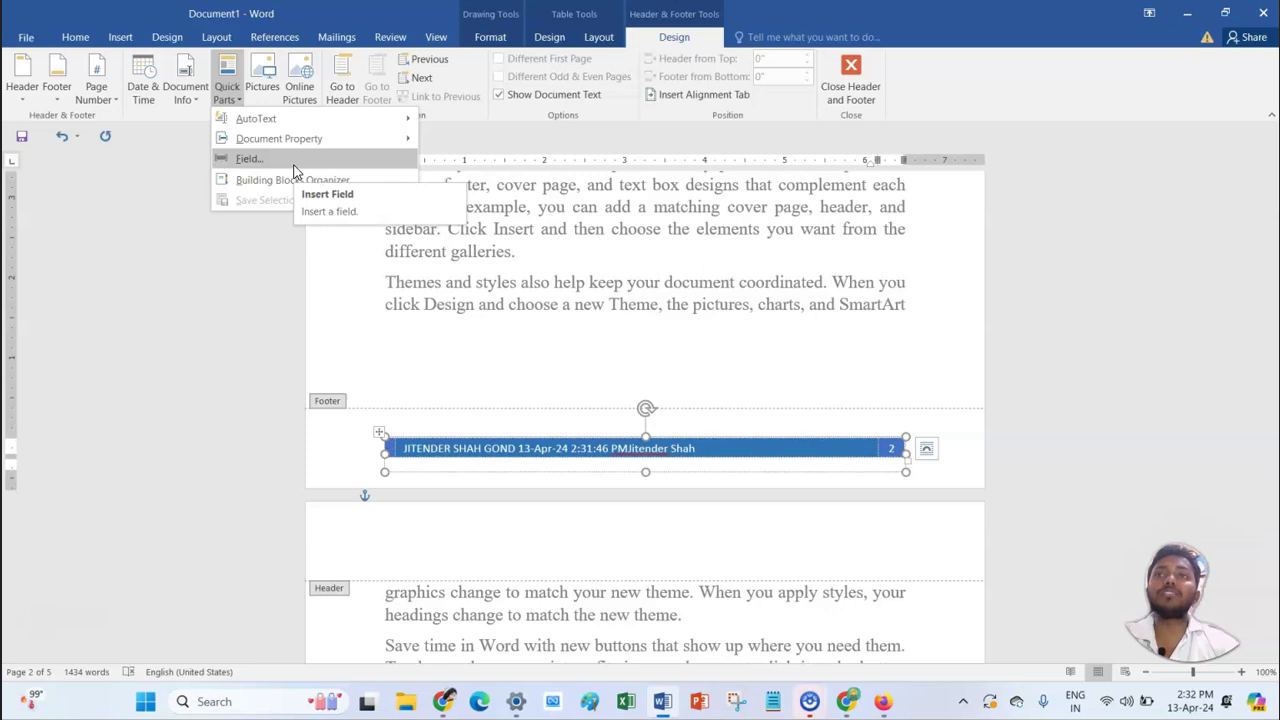
pyautogui.click(265, 90)
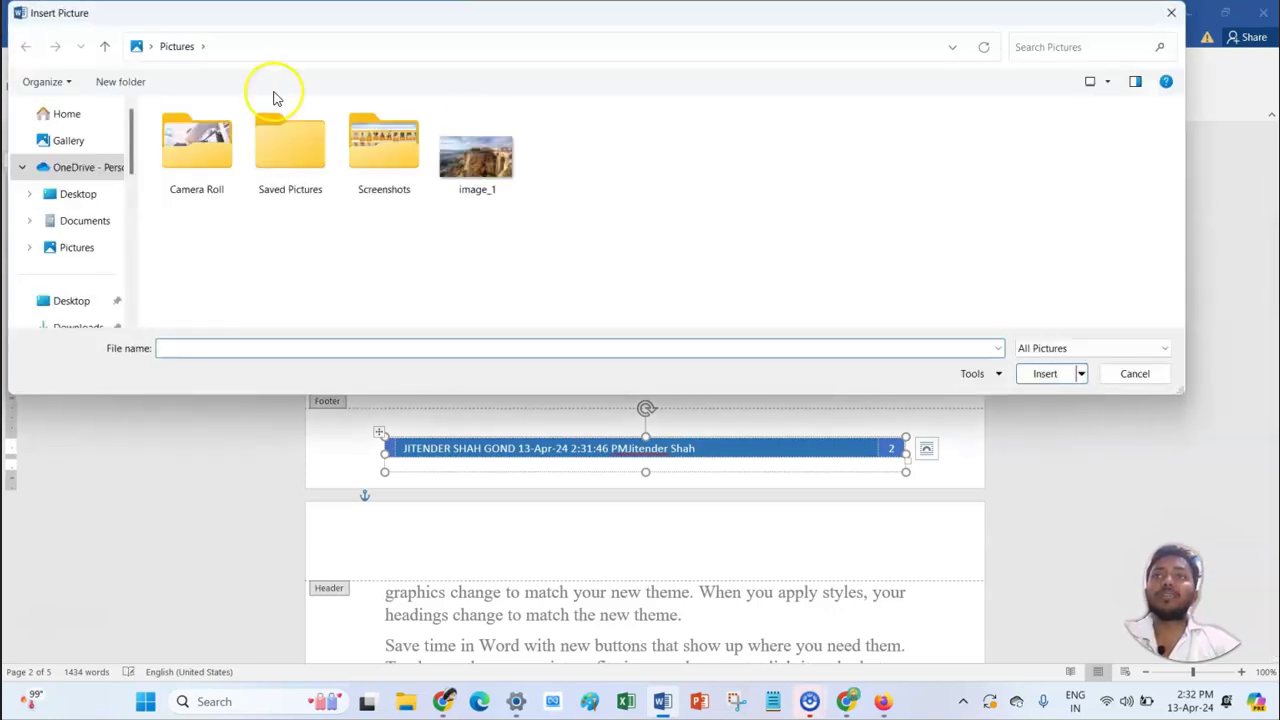
pyautogui.click(1175, 18)
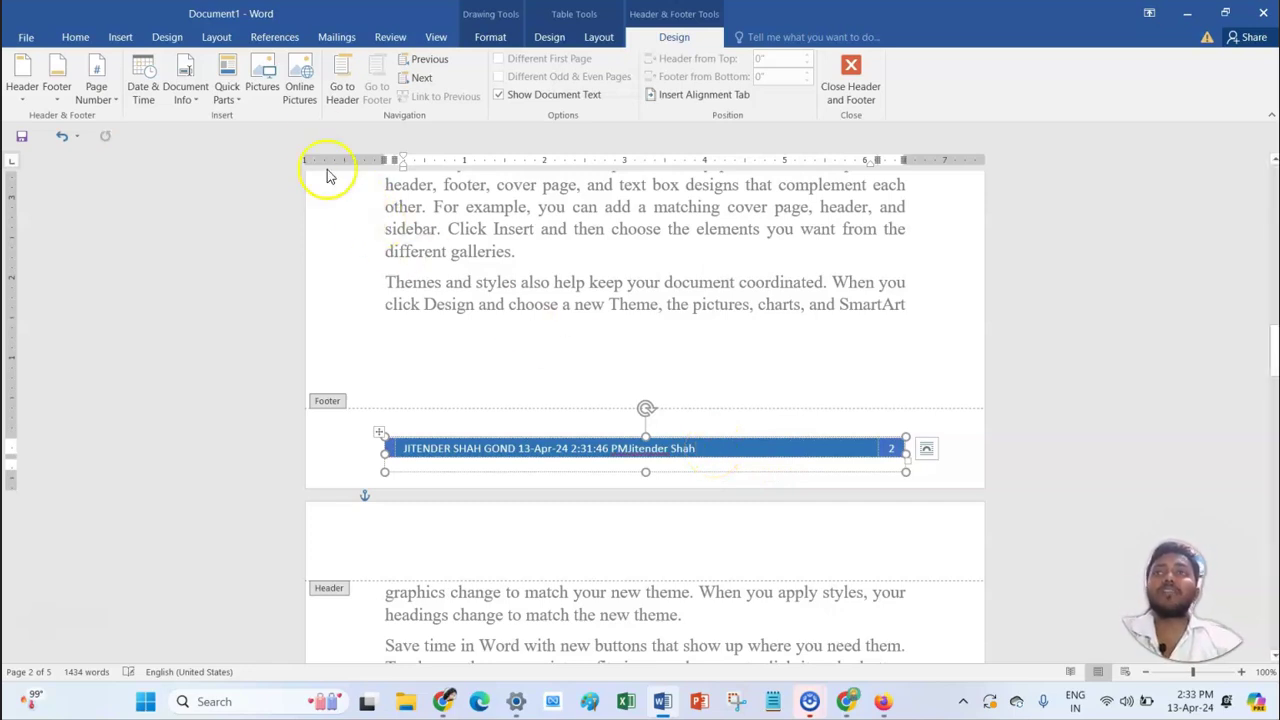
# Step: Insert the young girl's photo from the personal folder on the OneDrive Desktop at the end of the footer text
pyautogui.click(264, 95)
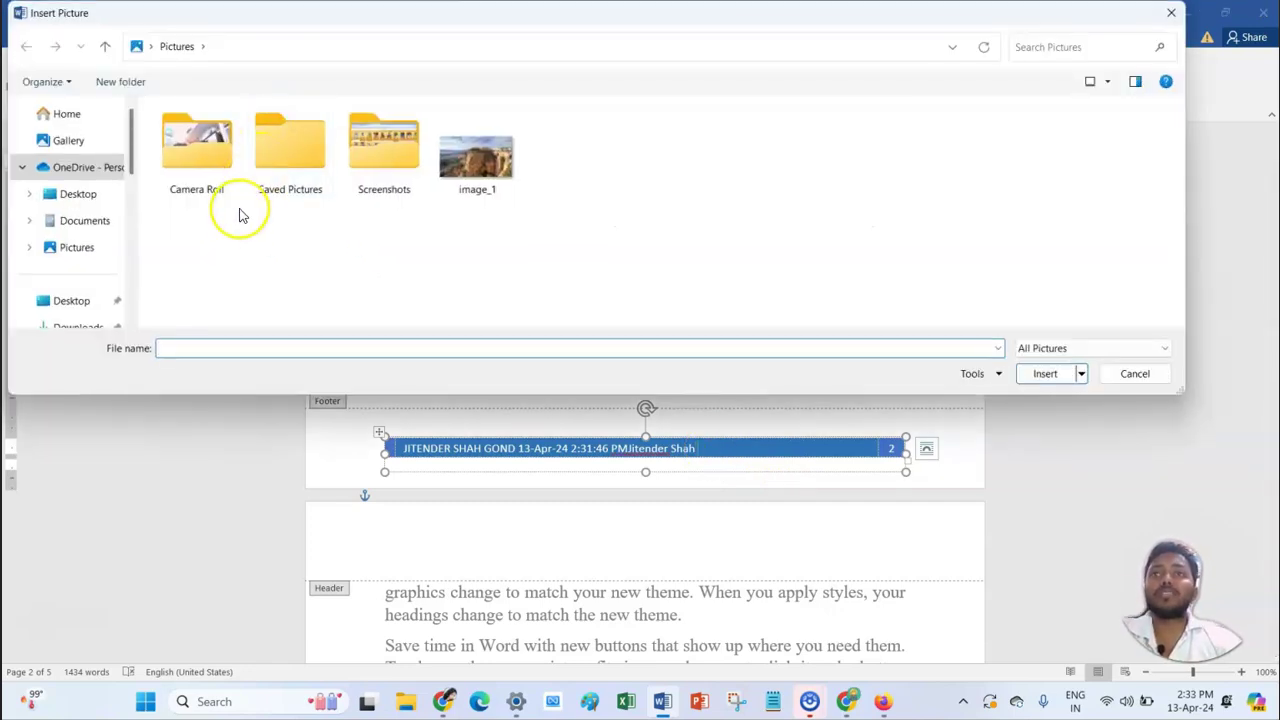
pyautogui.click(75, 194)
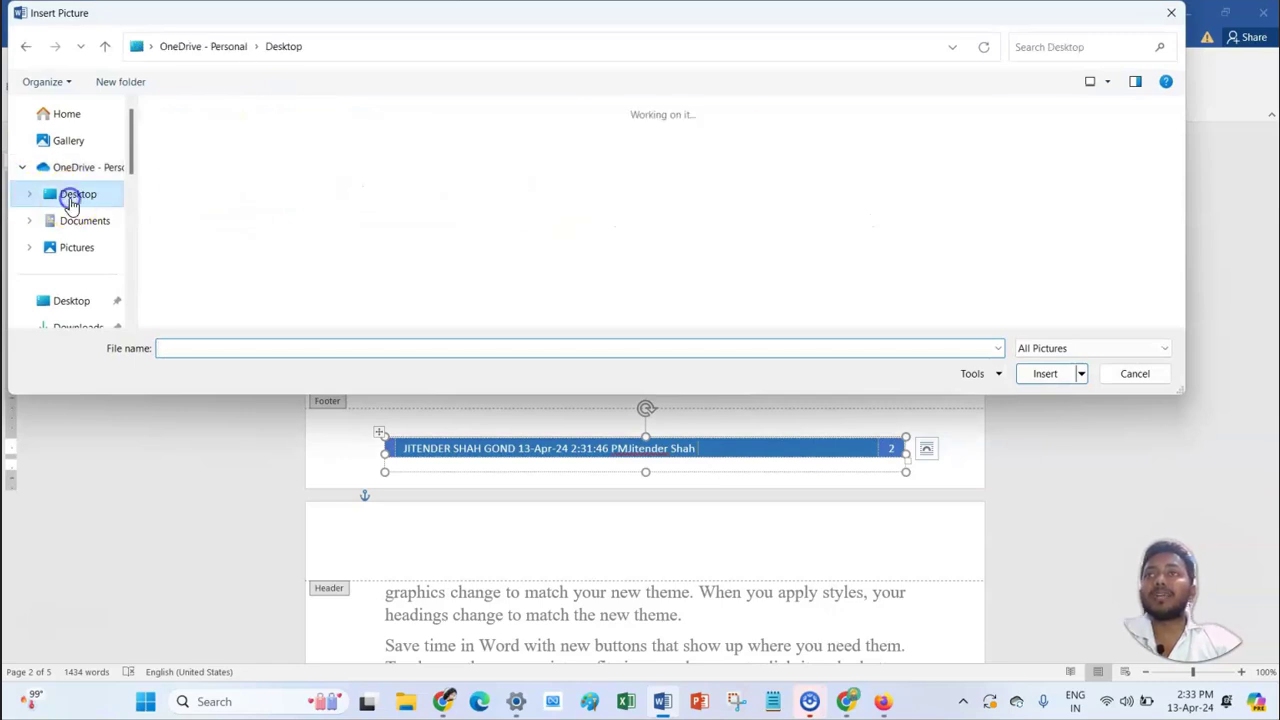
pyautogui.click(704, 187)
pyautogui.doubleClick(686, 176)
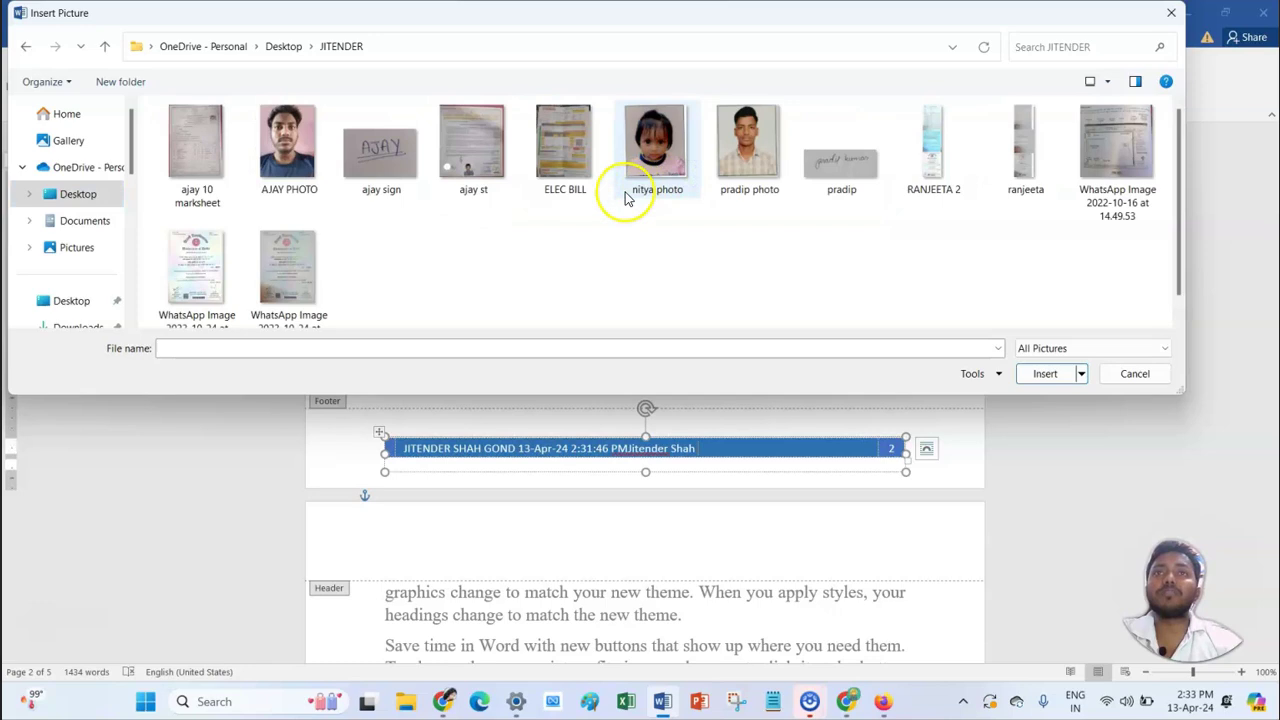
pyautogui.click(665, 180)
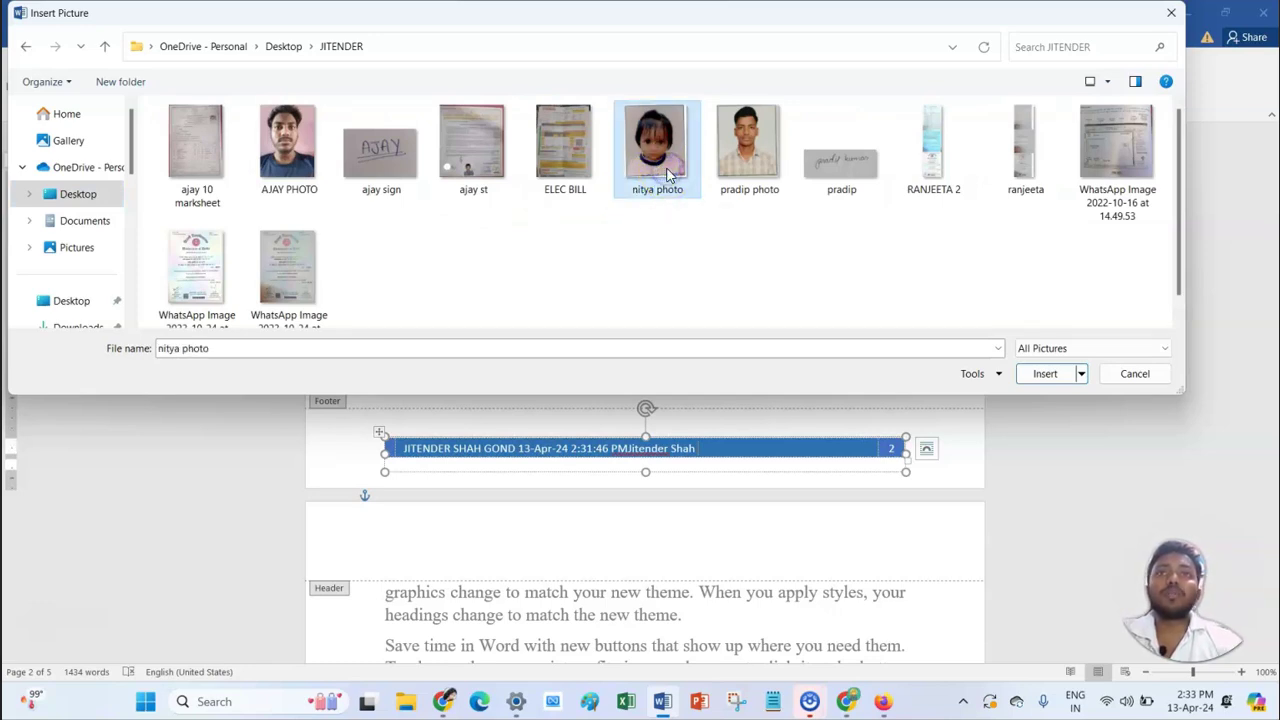
pyautogui.click(1060, 375)
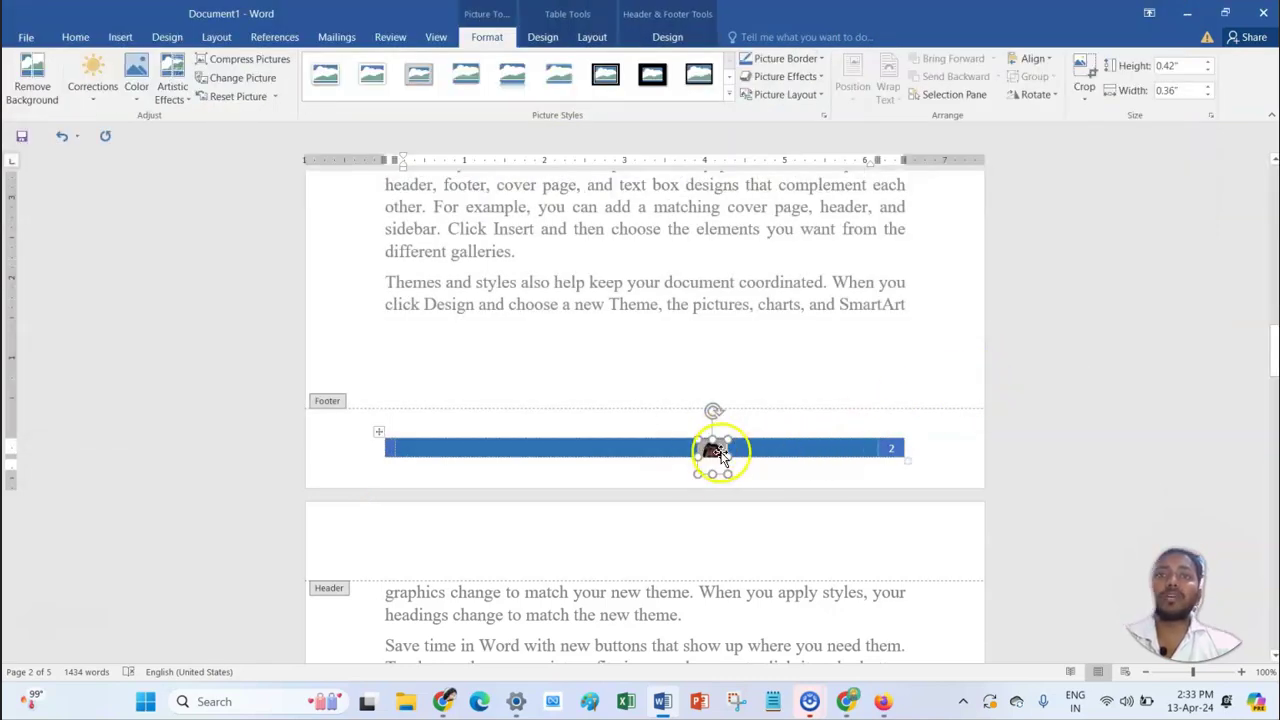
# Step: Shrink the footer picture to about 0.18" high by 0.15" wide so it fits inside the blue bar
pyautogui.click(782, 450)
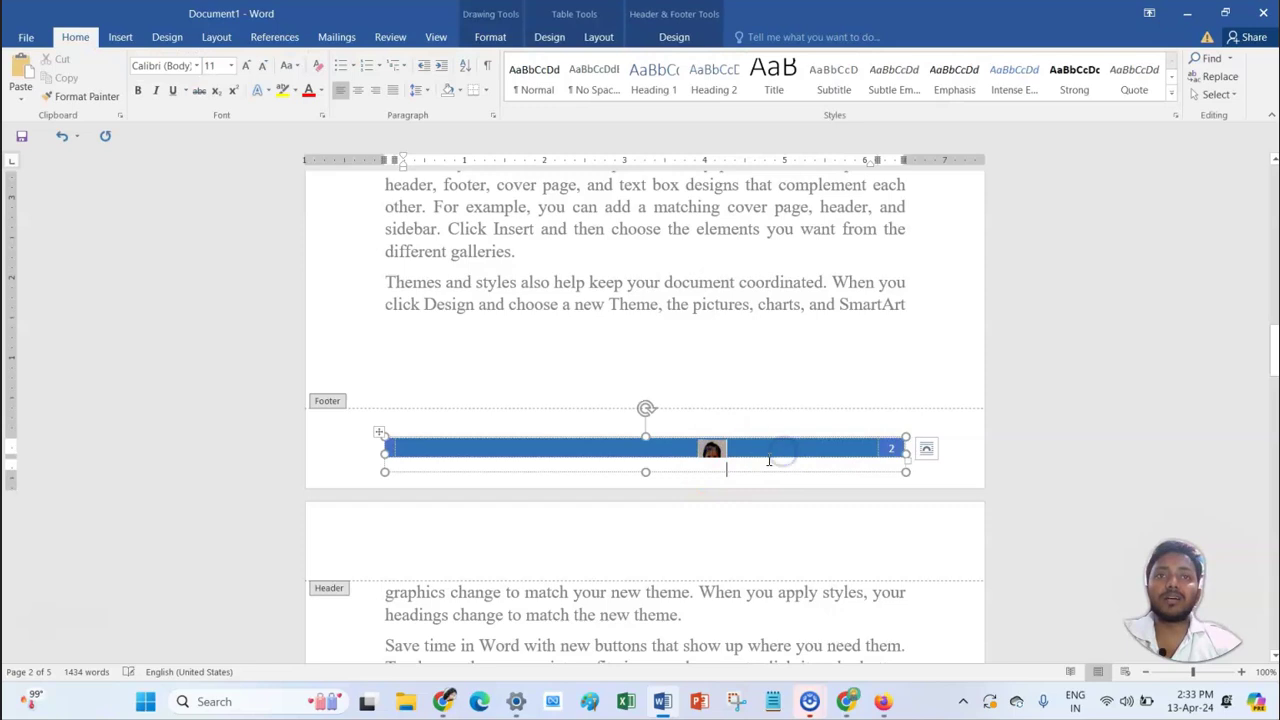
pyautogui.click(714, 451)
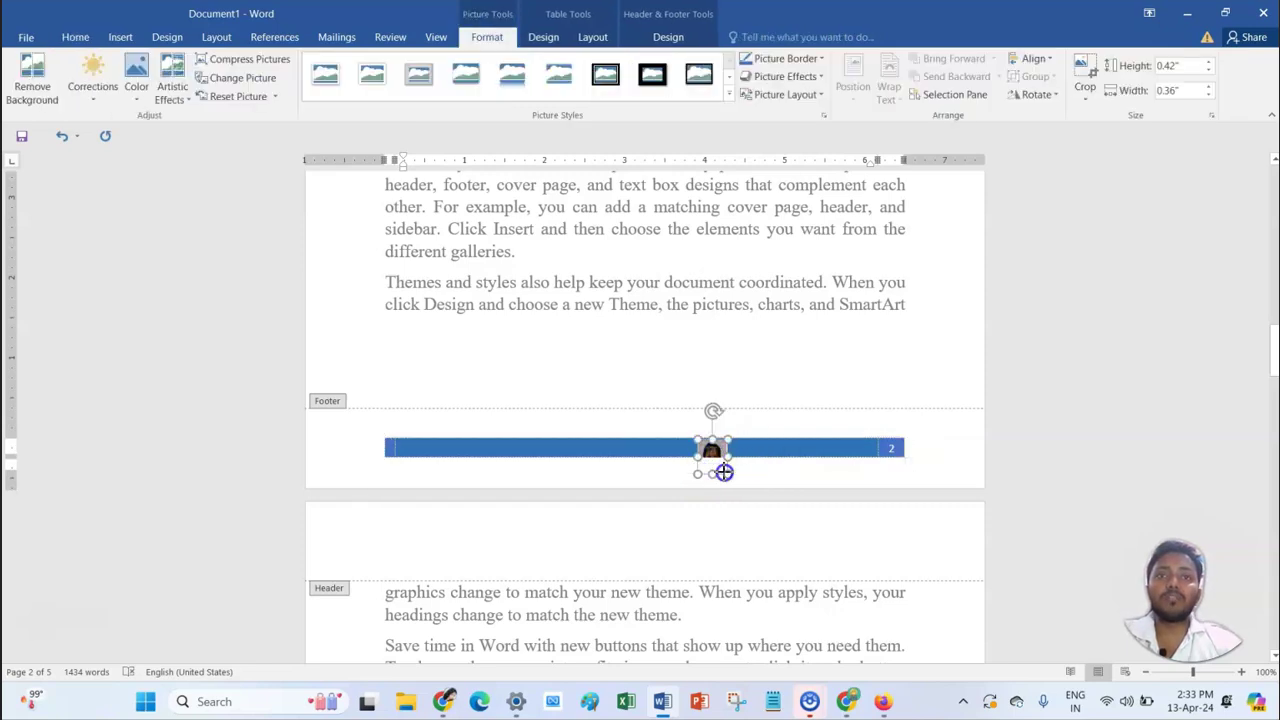
pyautogui.moveTo(722, 469); pyautogui.dragTo(708, 449)
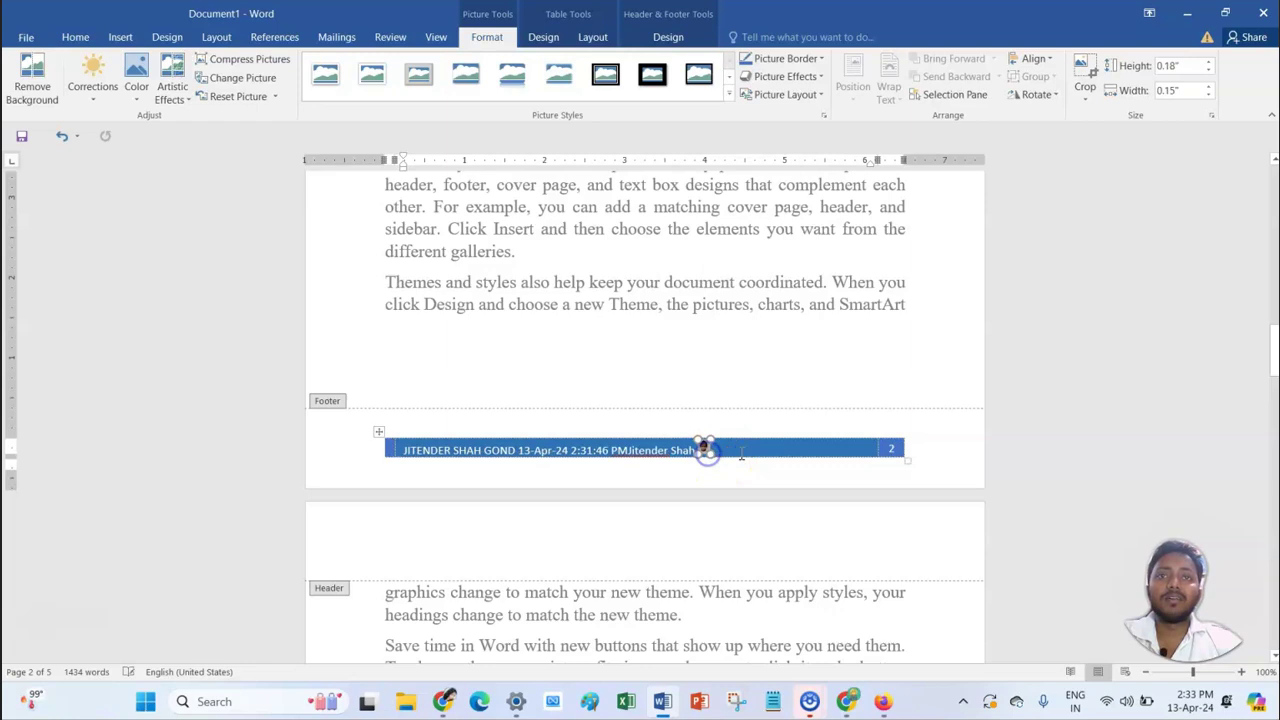
pyautogui.click(741, 455)
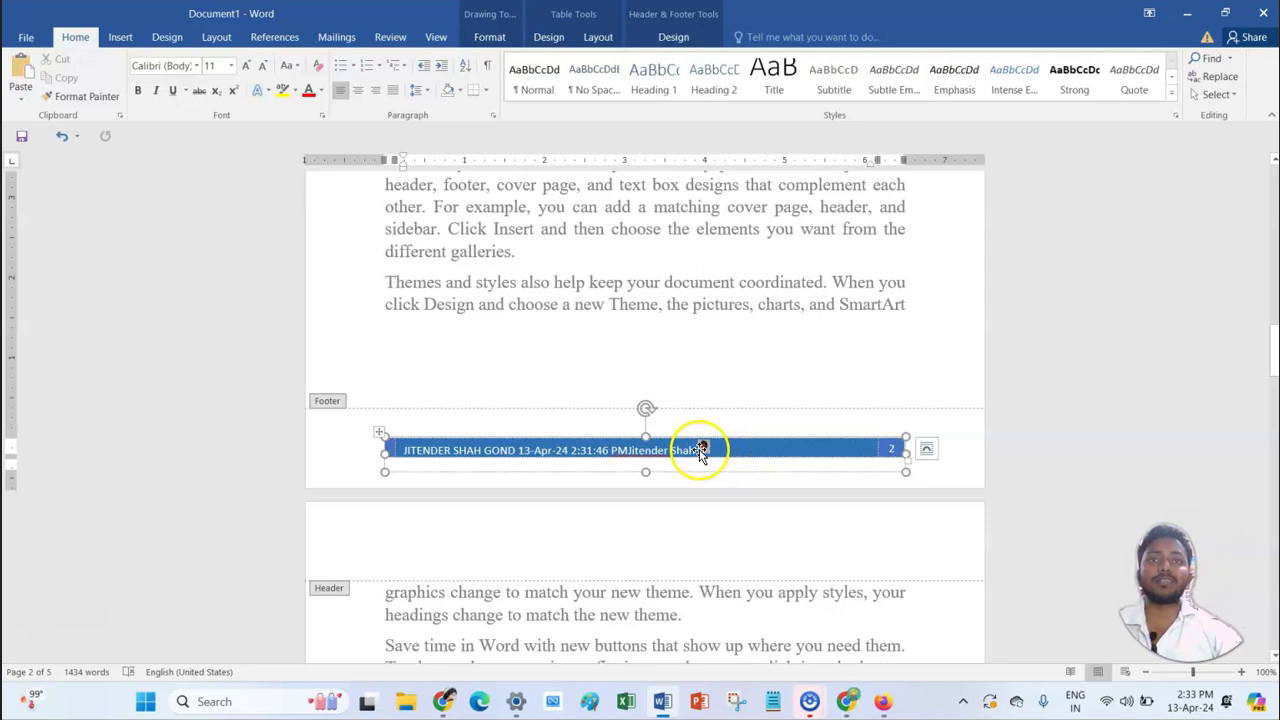
# Step: Review the formatting options for the footer picture and the footer table's design, and return to the footer text
pyautogui.click(703, 448)
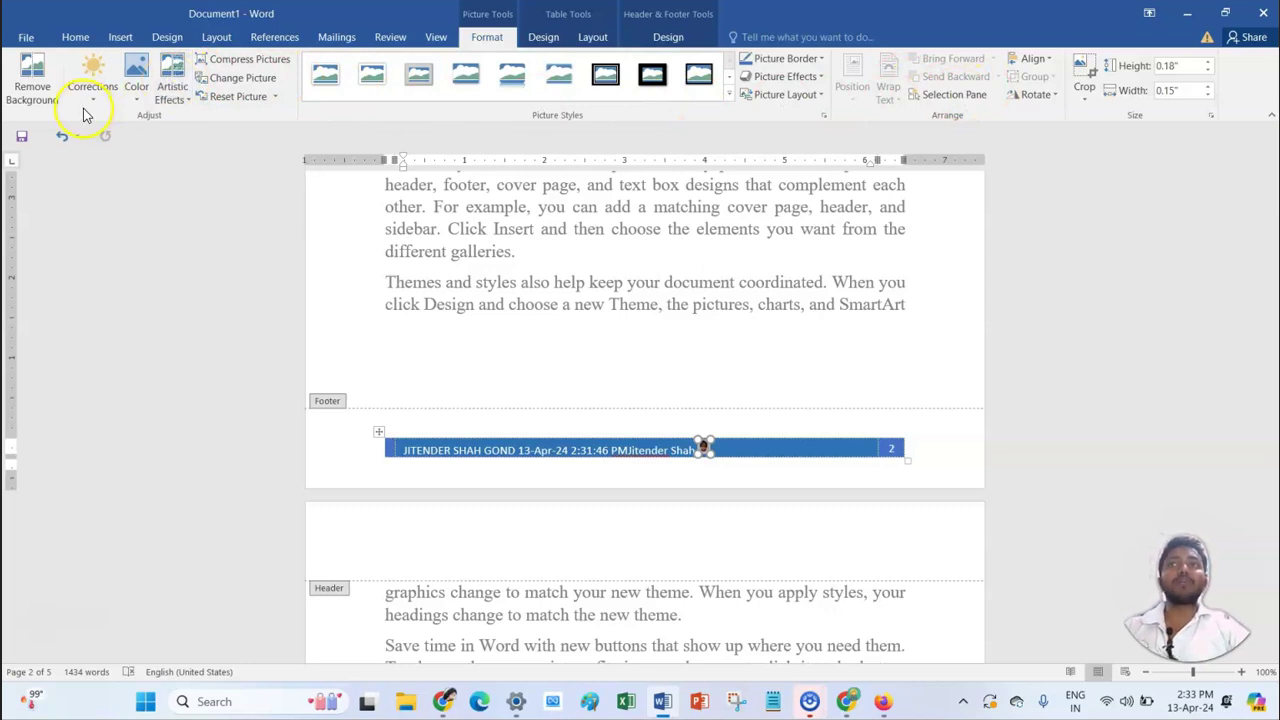
pyautogui.click(568, 98)
pyautogui.click(543, 38)
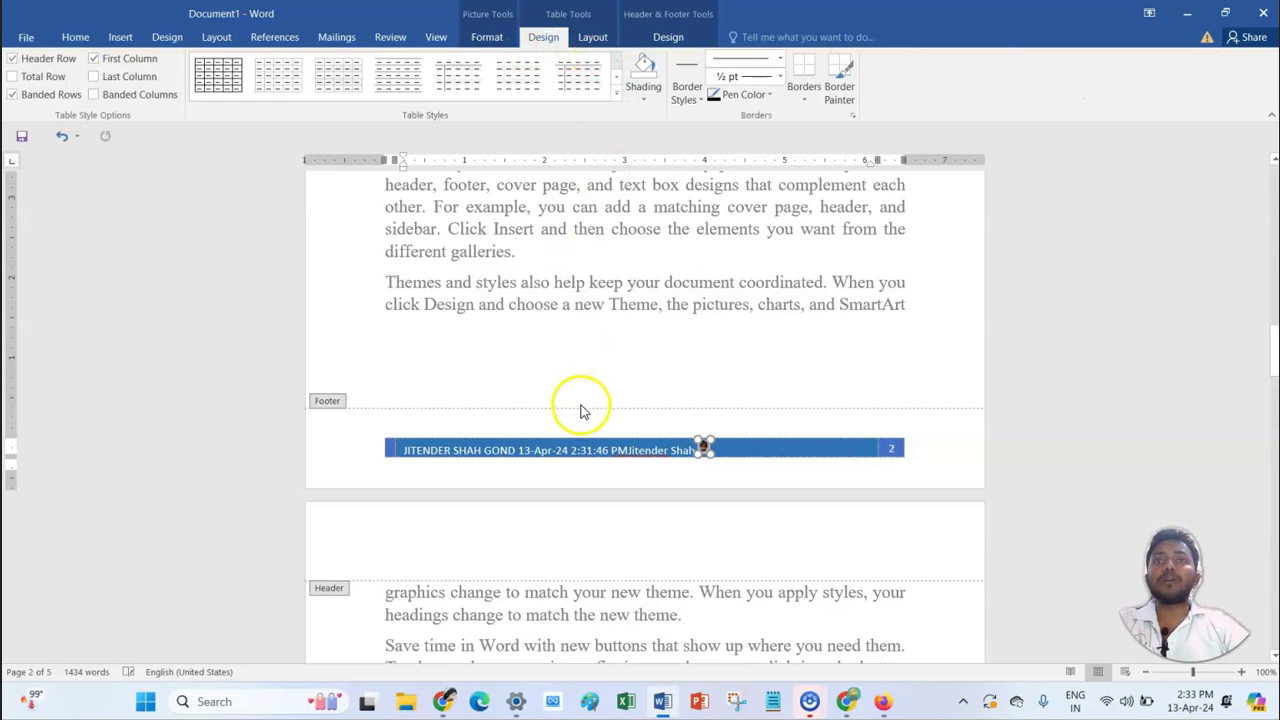
pyautogui.click(530, 448)
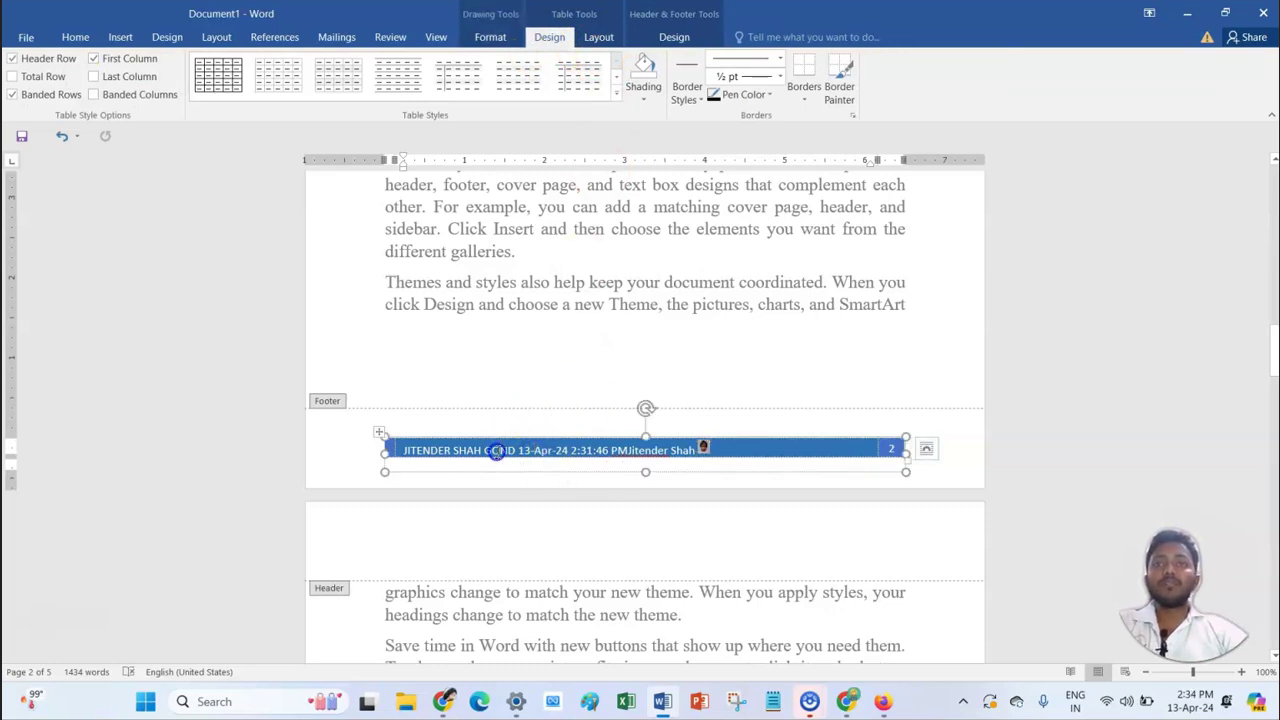
# Step: Try to remove the footer from the document
pyautogui.click(117, 40)
pyautogui.click(819, 92)
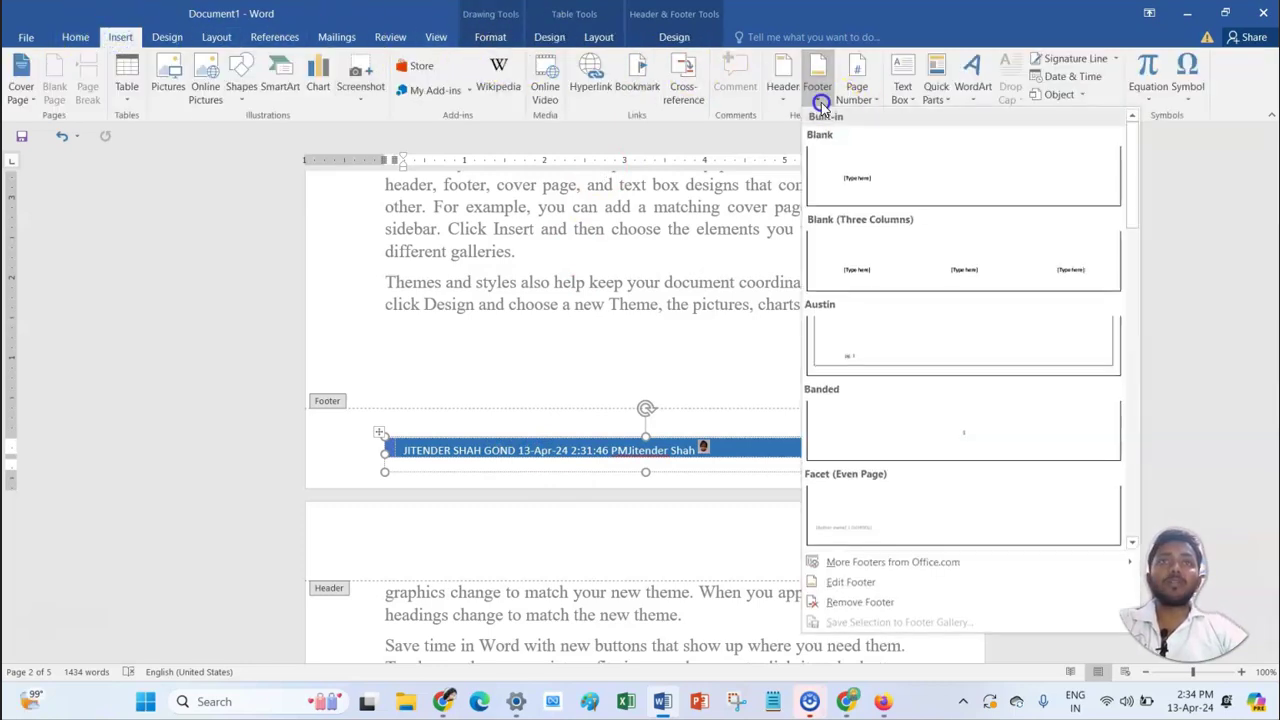
pyautogui.click(866, 600)
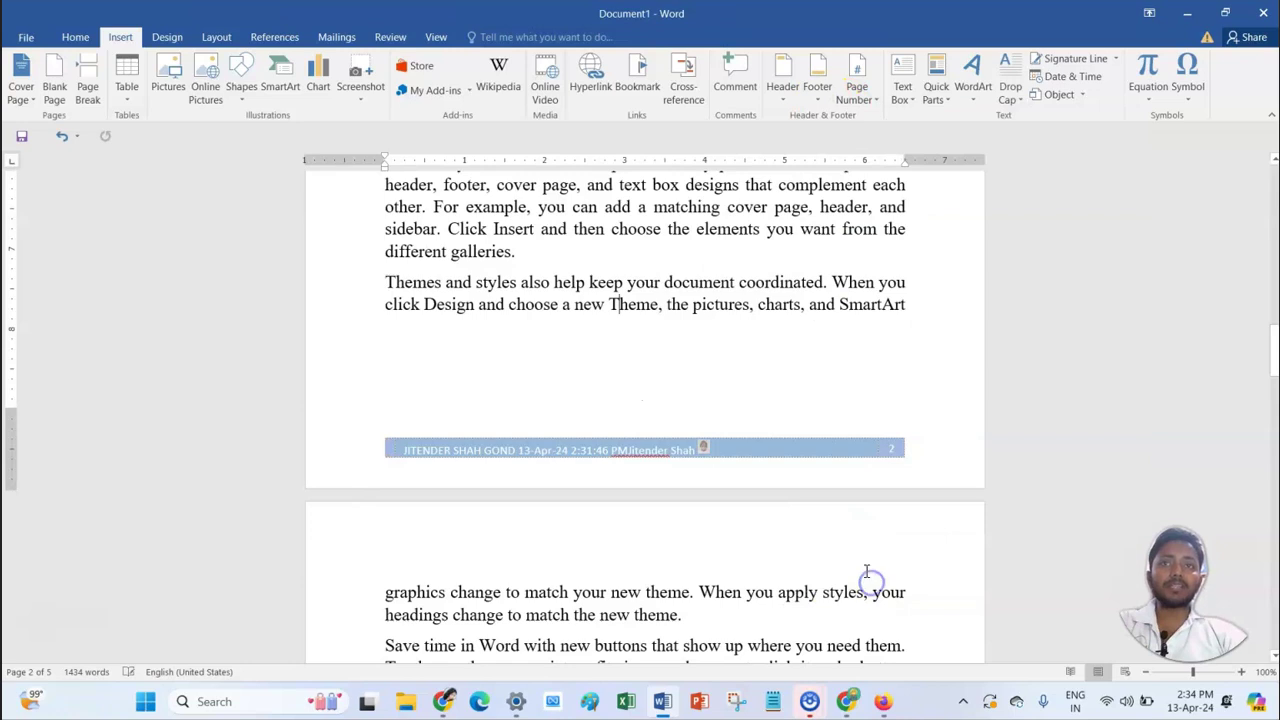
# Step: Reopen the page 2 footer, switch to that page's header and enter the text TECH VIDEO INFO
pyautogui.click(622, 451)
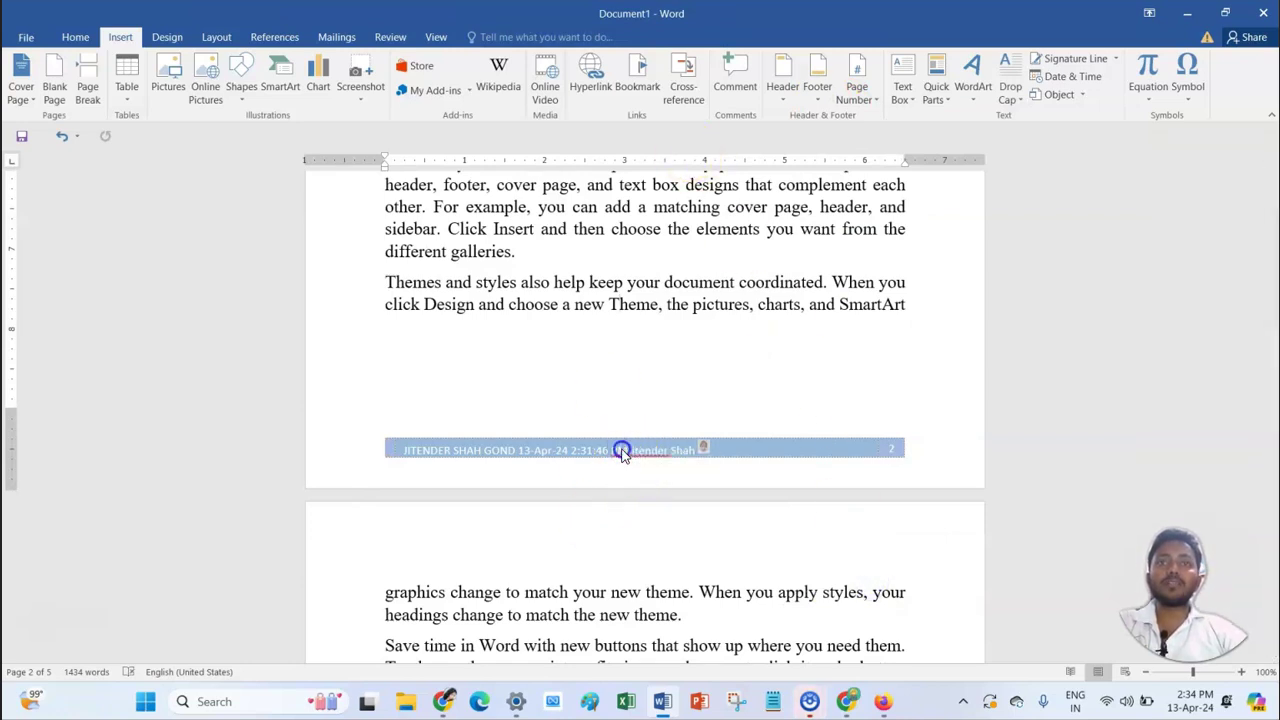
pyautogui.doubleClick(622, 451)
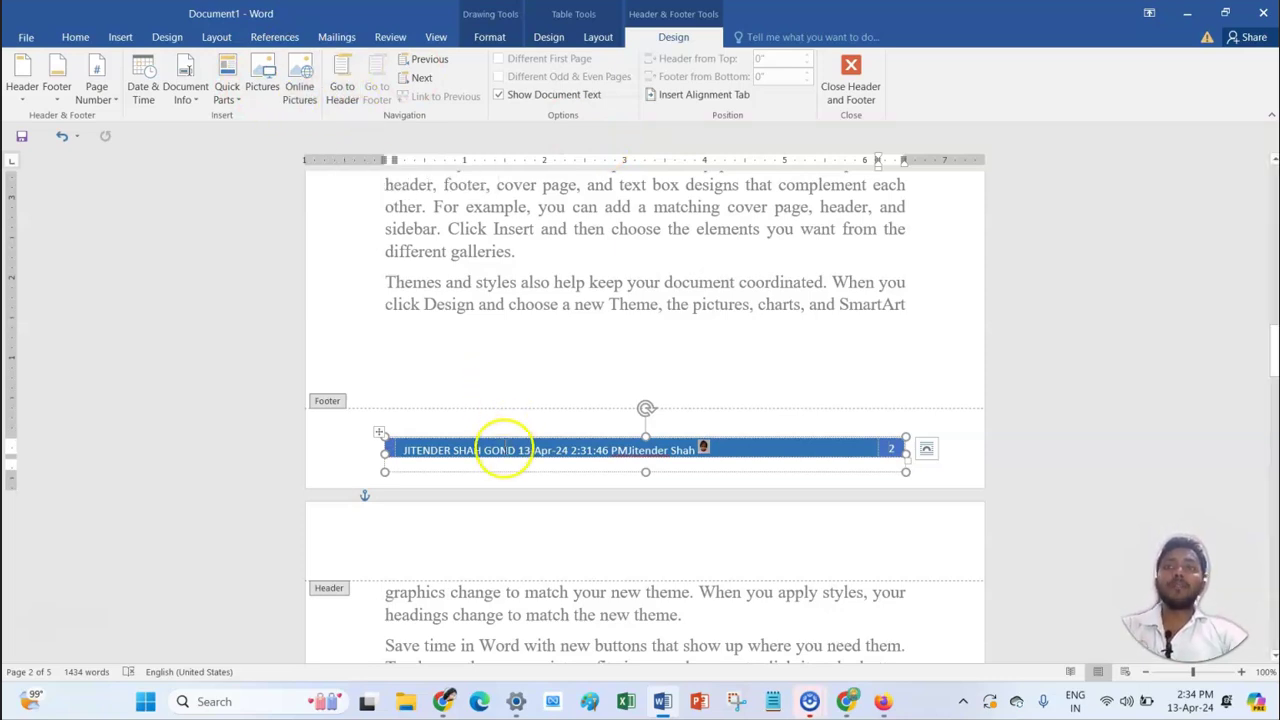
pyautogui.click(336, 101)
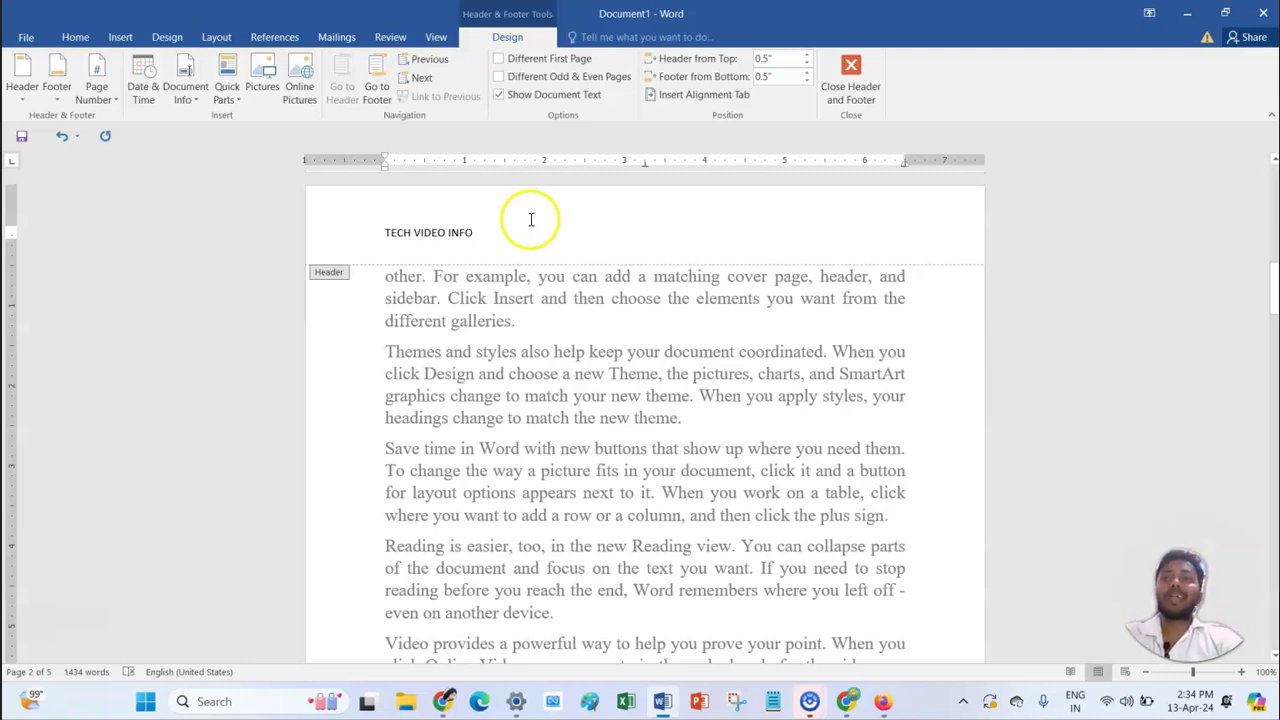
pyautogui.scroll(-10, 495, 241)
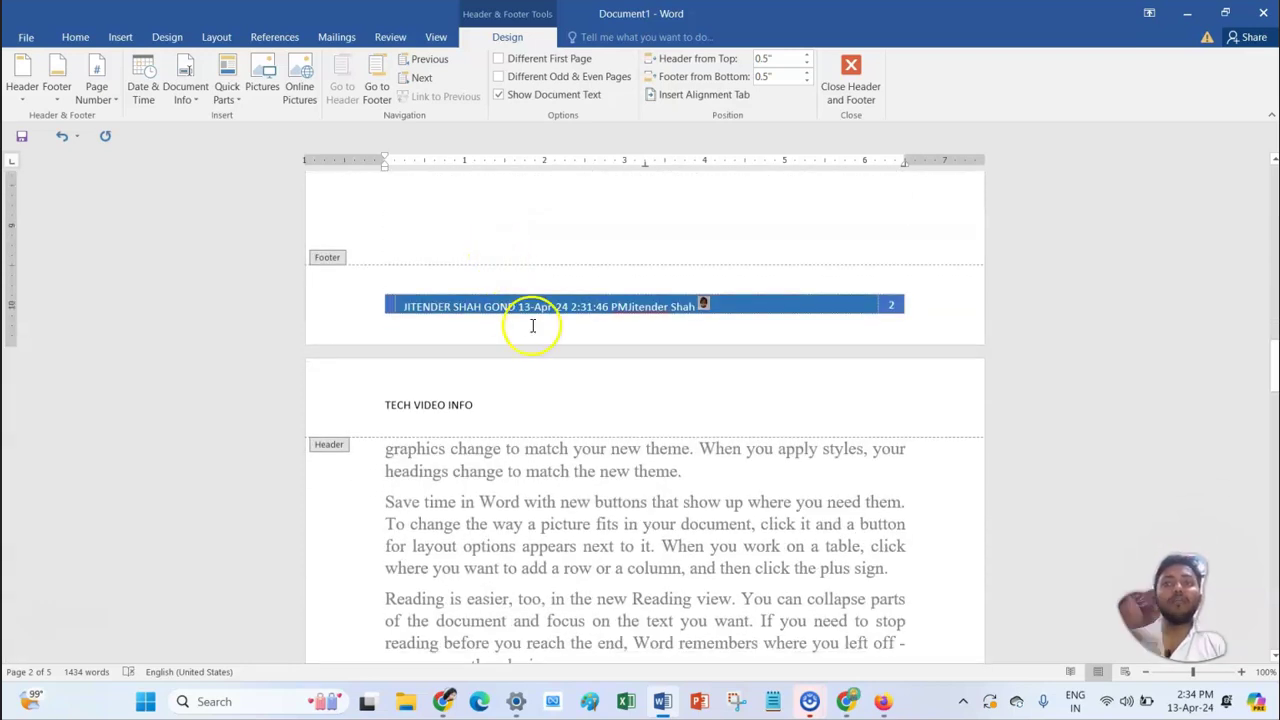
pyautogui.scroll(15, 529, 323)
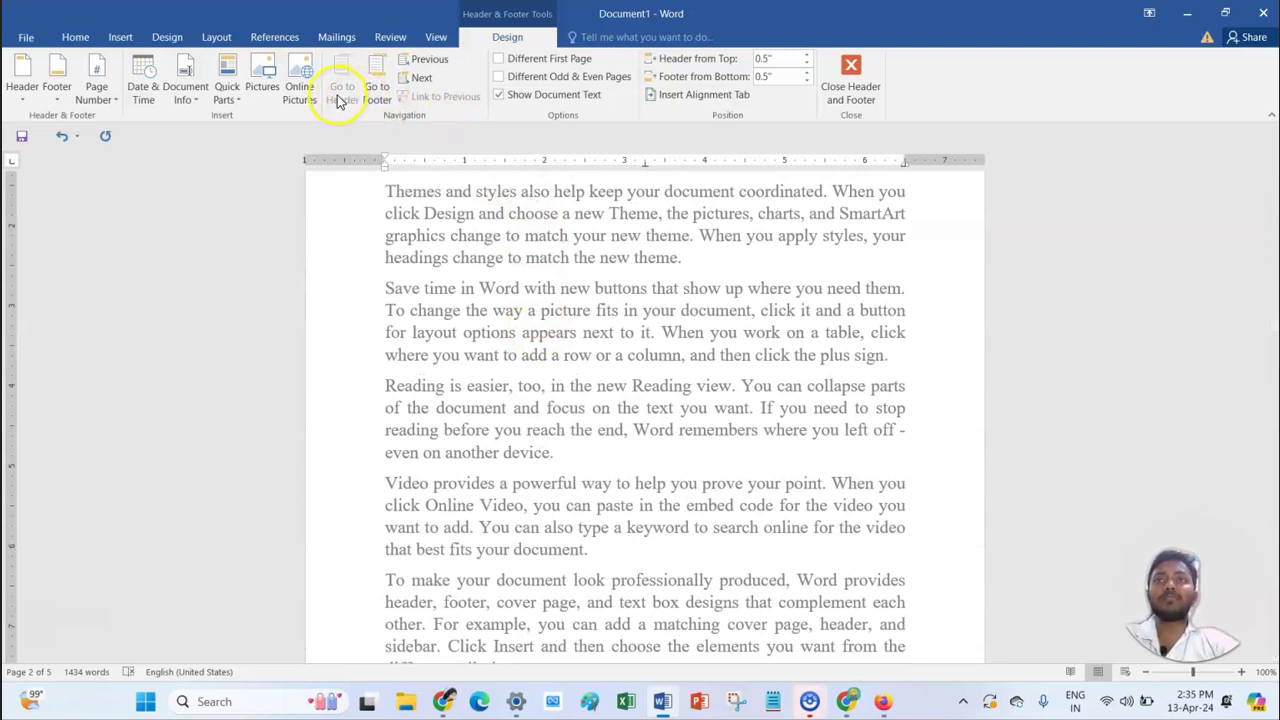
# Step: Return to the page 2 footer and try the previous and next header/footer navigation from there
pyautogui.click(378, 100)
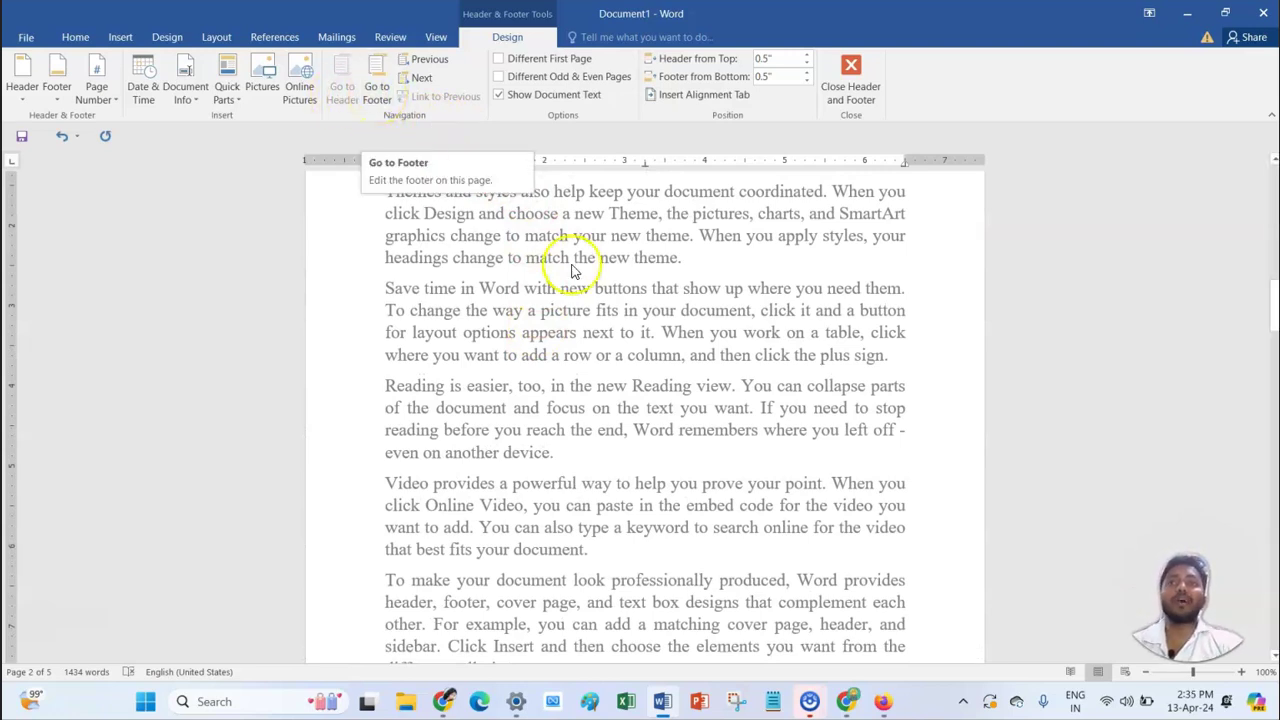
pyautogui.click(374, 92)
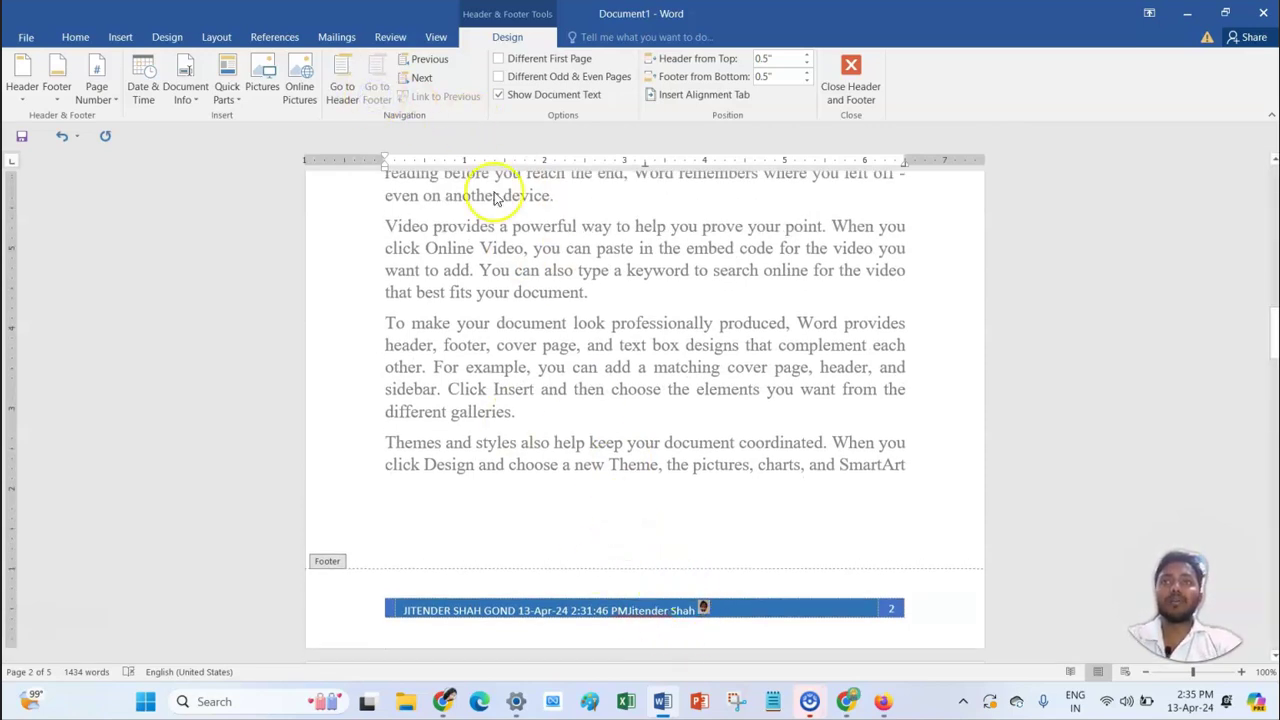
pyautogui.click(440, 63)
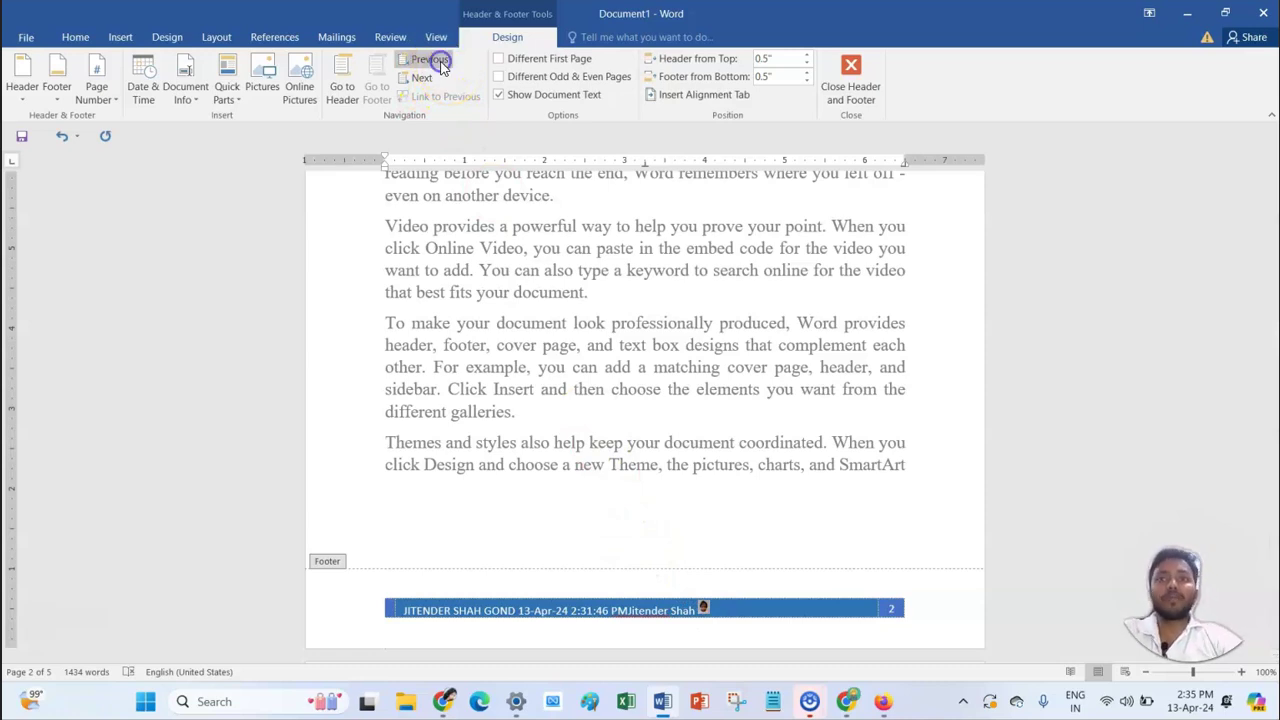
pyautogui.click(425, 79)
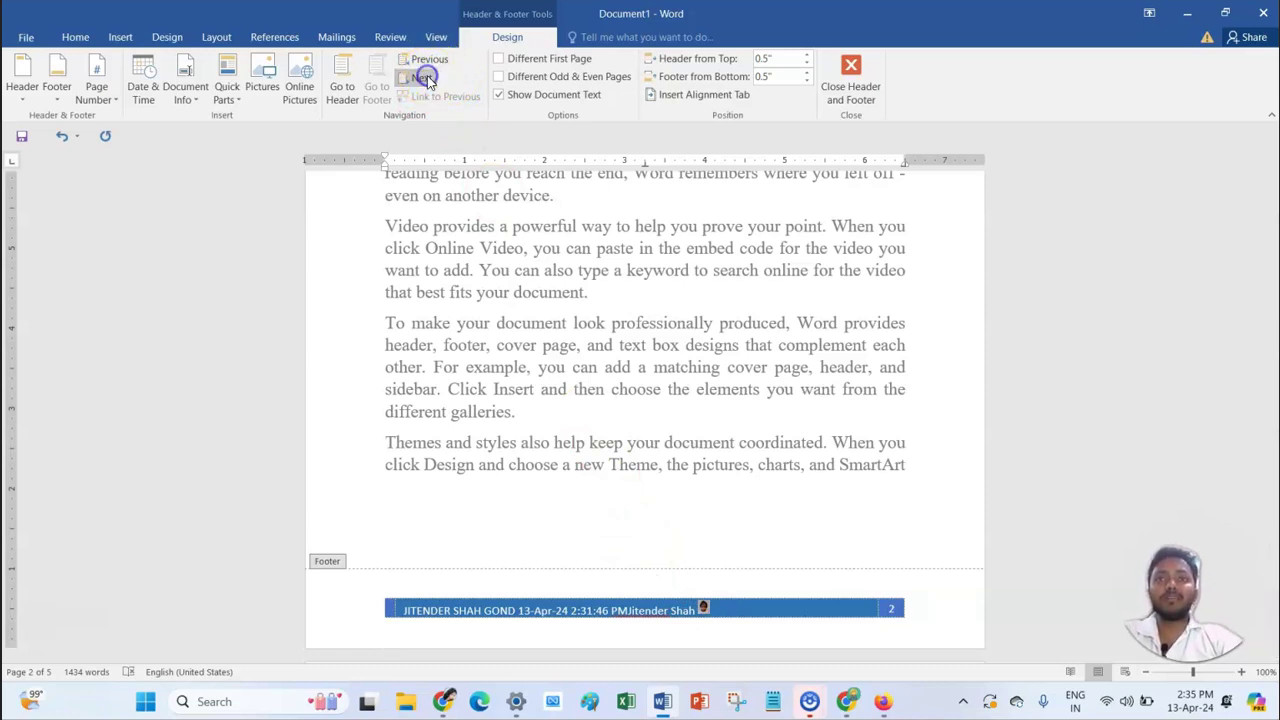
pyautogui.click(480, 610)
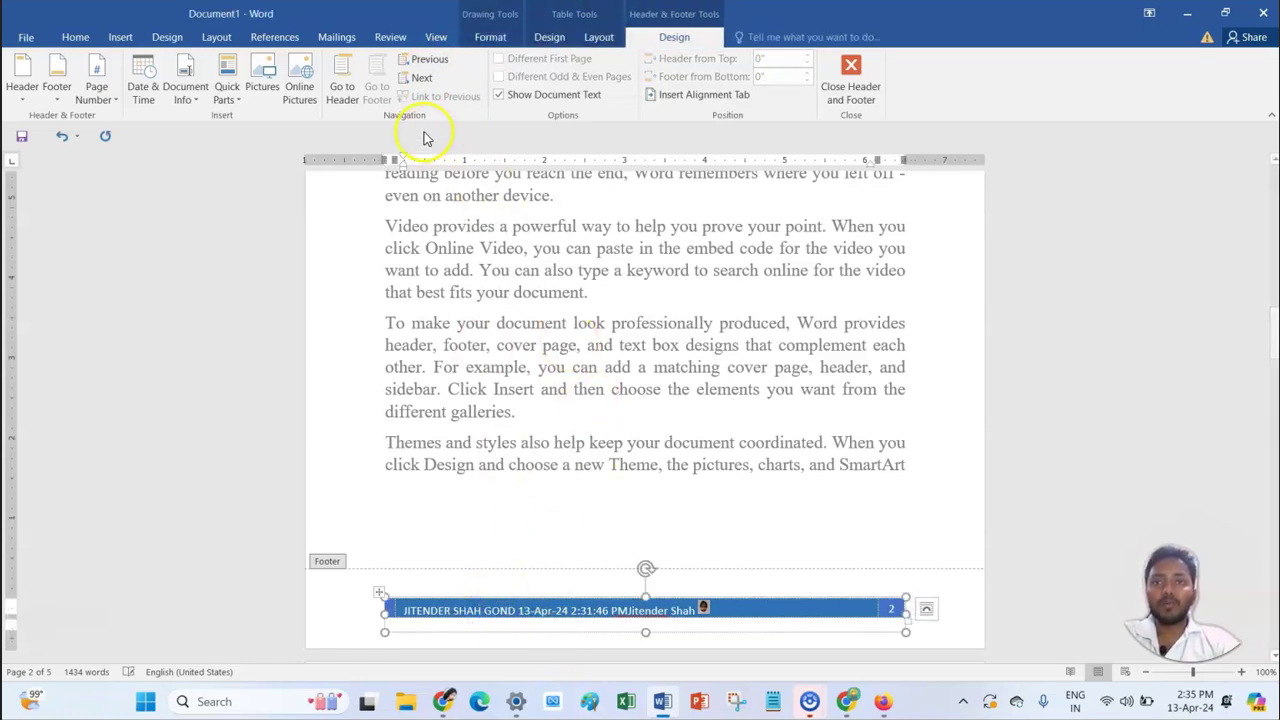
pyautogui.click(424, 82)
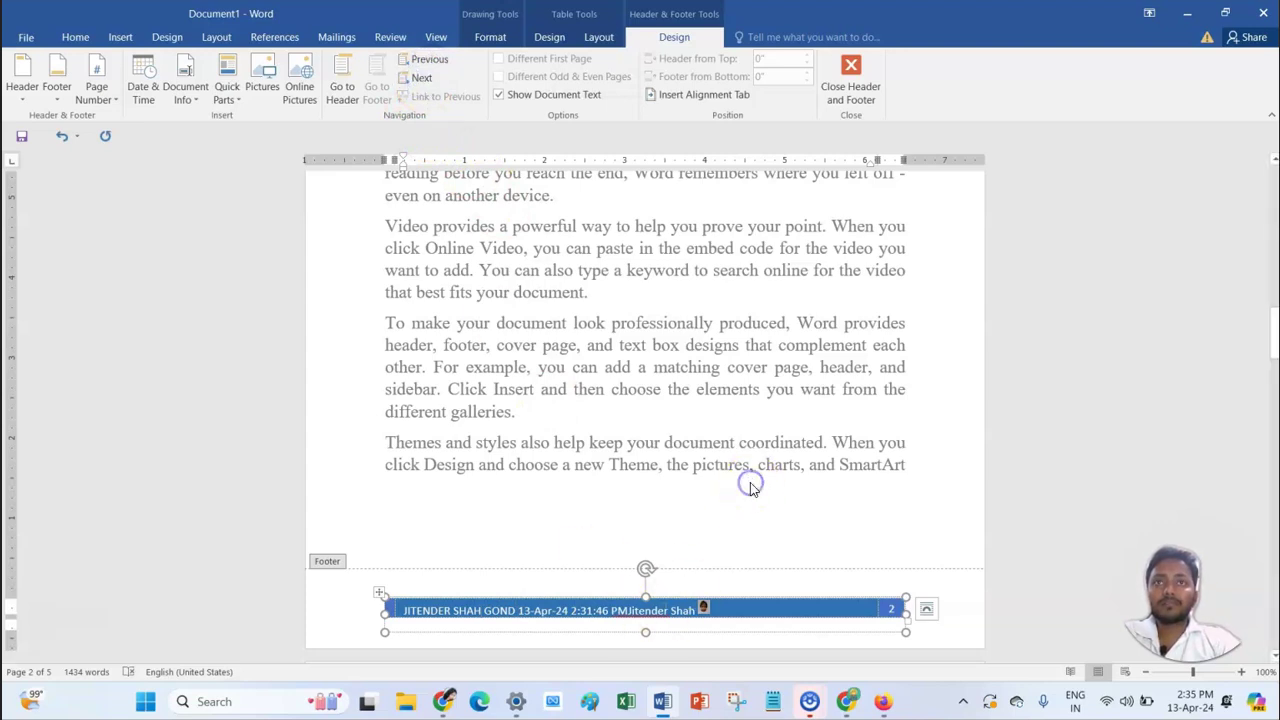
# Step: Review the page 1 footer and try moving to the previous header or footer from it
pyautogui.scroll(8, 752, 486)
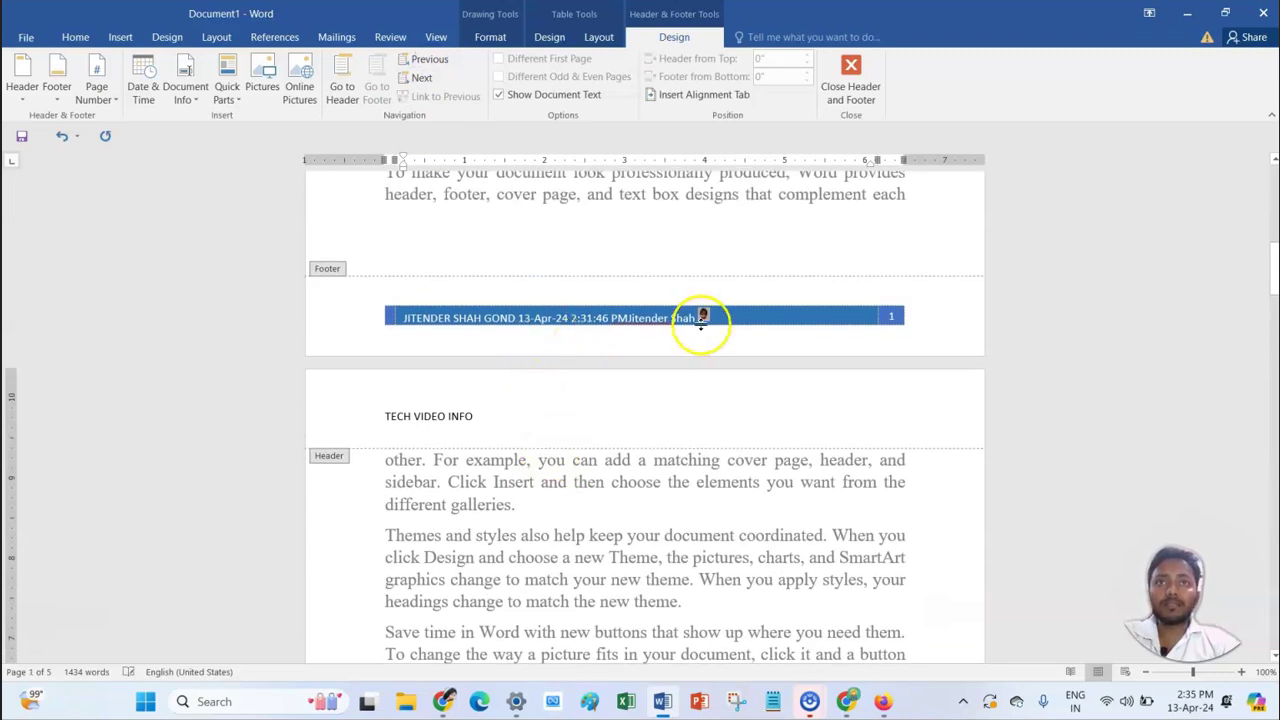
pyautogui.scroll(6, 557, 371)
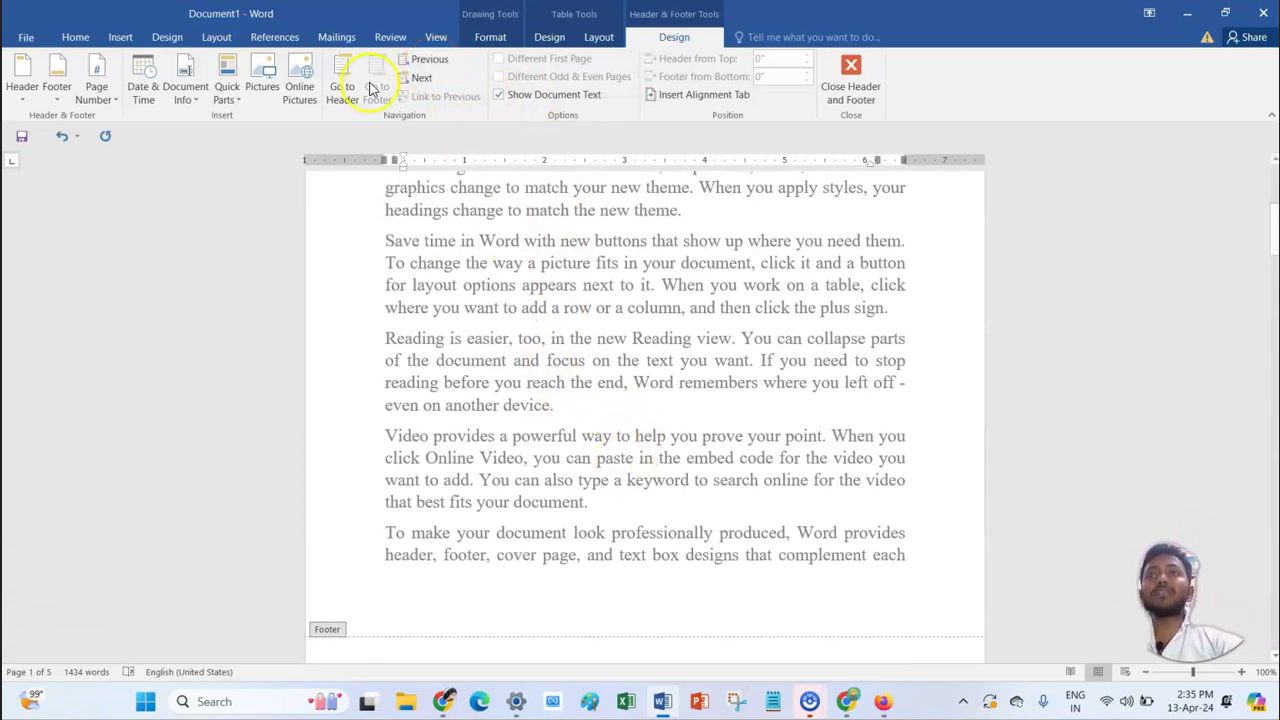
pyautogui.click(339, 102)
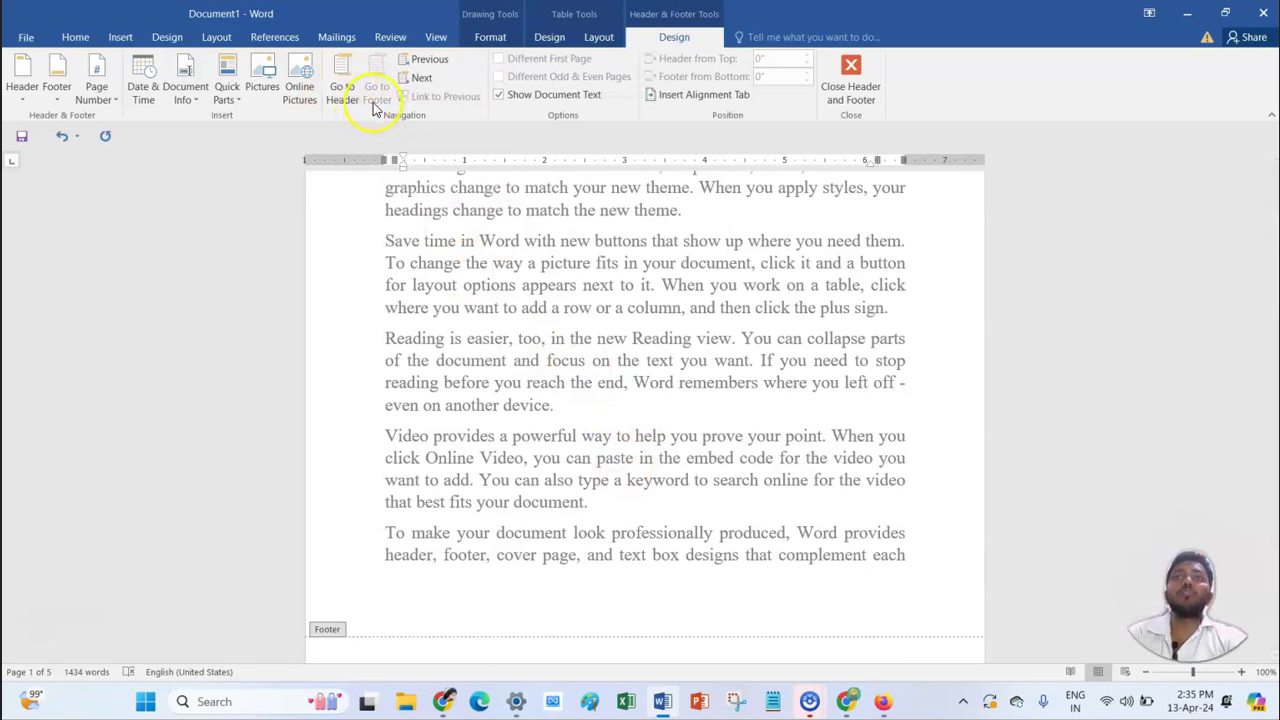
pyautogui.scroll(-5, 614, 410)
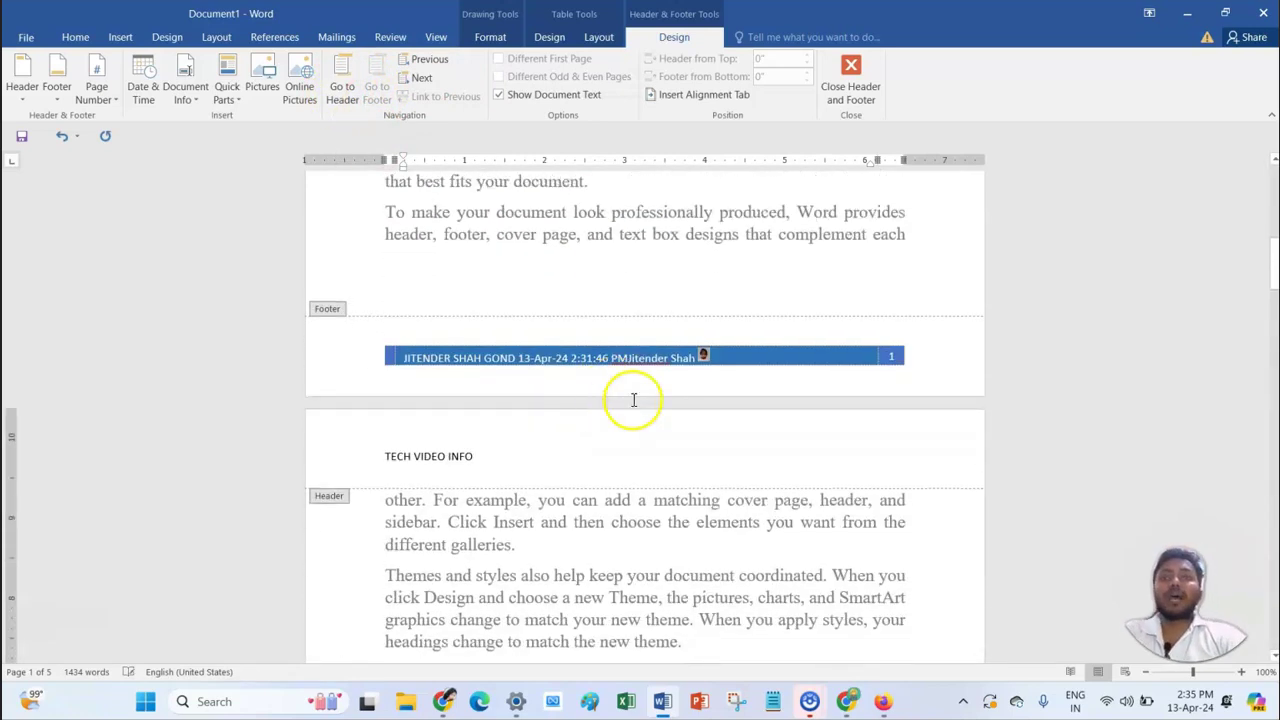
pyautogui.click(738, 322)
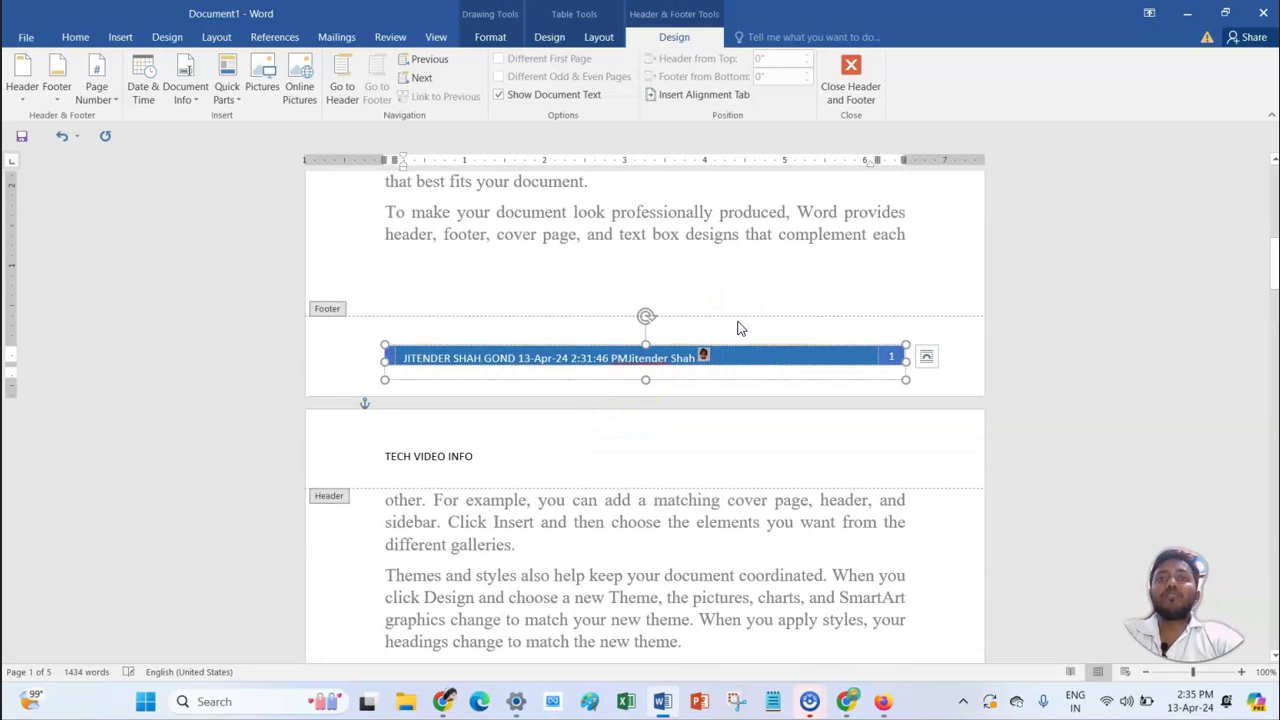
pyautogui.click(434, 61)
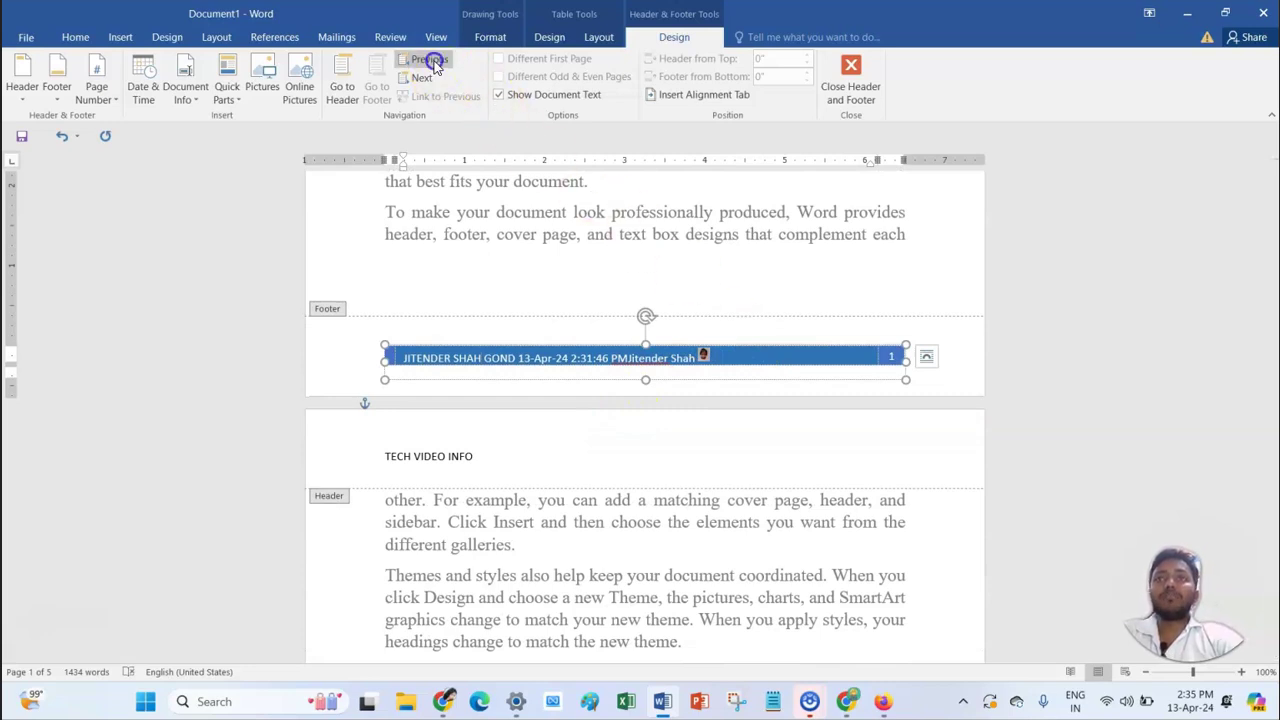
pyautogui.scroll(1, 680, 340)
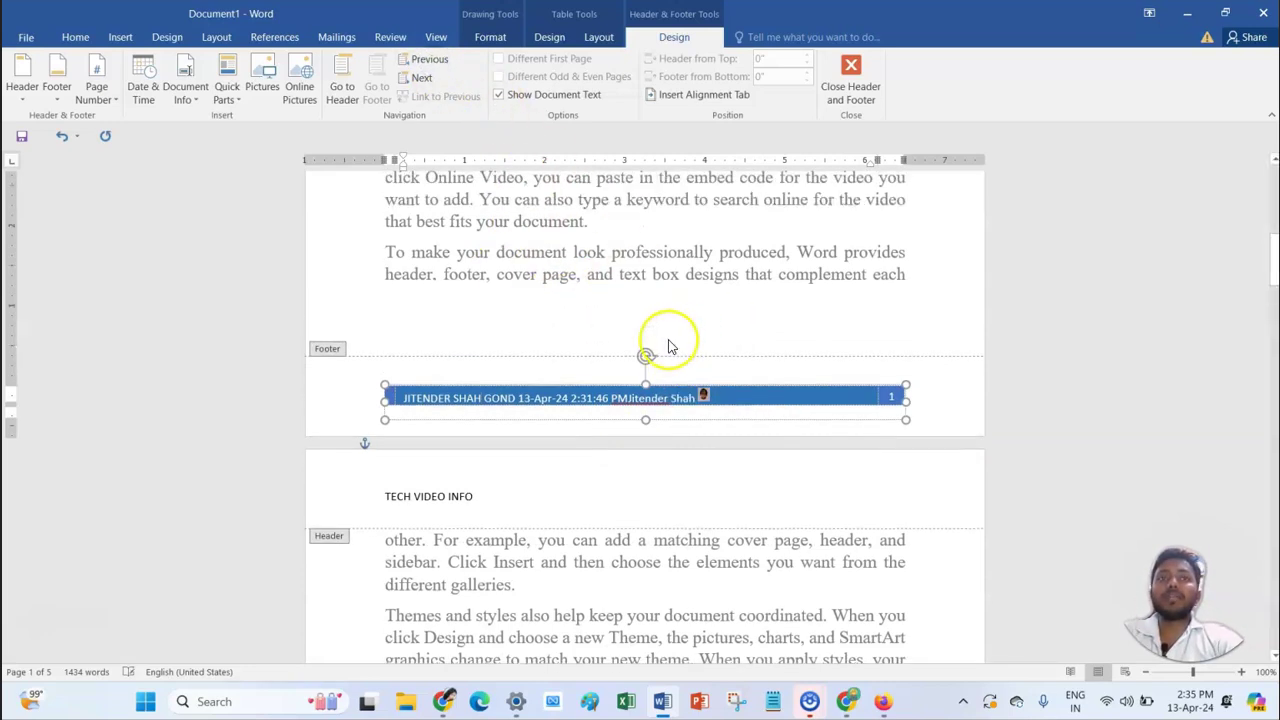
# Step: Place the cursor in the page 1 header and try moving on to the next section's header
pyautogui.scroll(15, 475, 305)
pyautogui.click(526, 255)
pyautogui.click(430, 79)
pyautogui.click(424, 81)
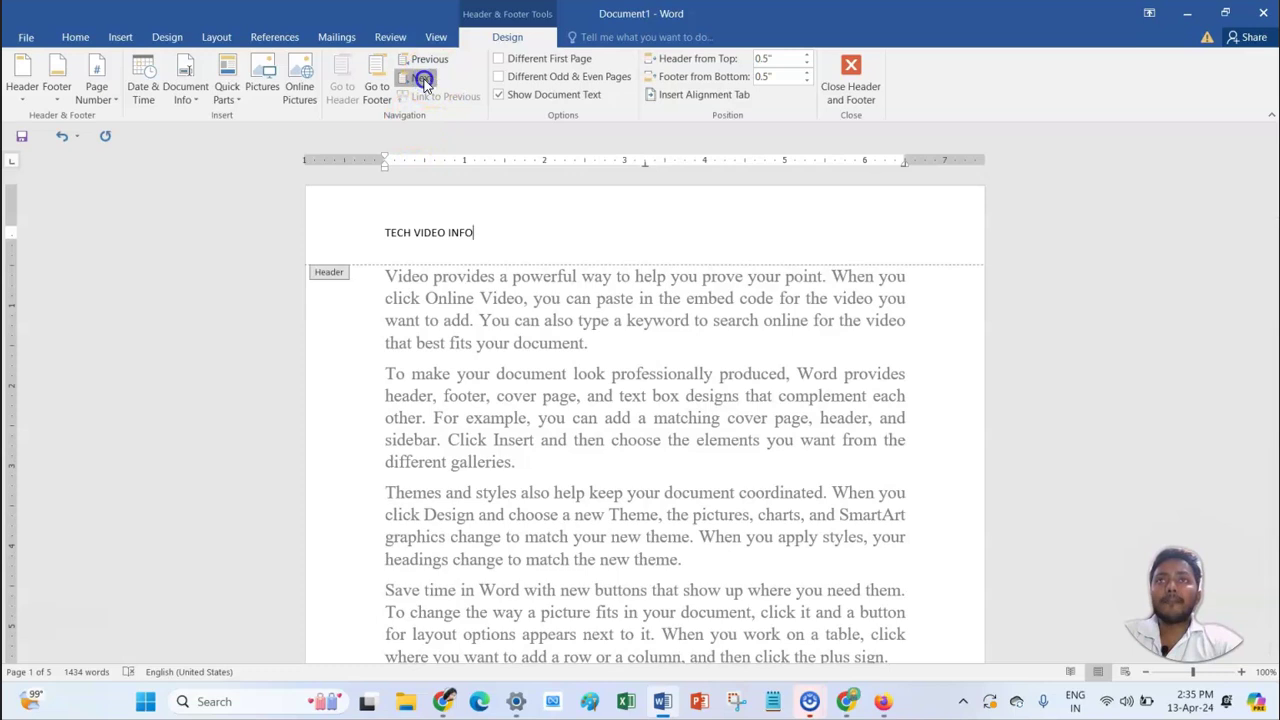
pyautogui.click(504, 259)
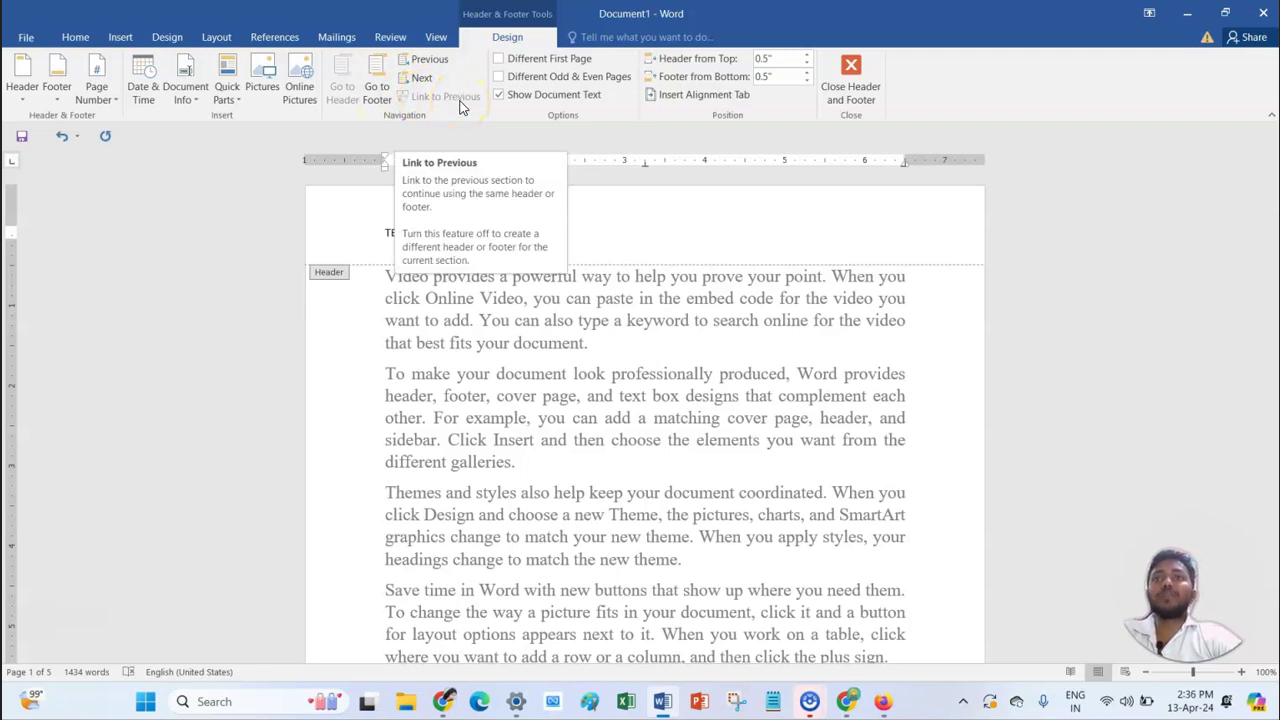
# Step: Leave header editing for the body text and open the page 1 footer for editing
pyautogui.doubleClick(528, 337)
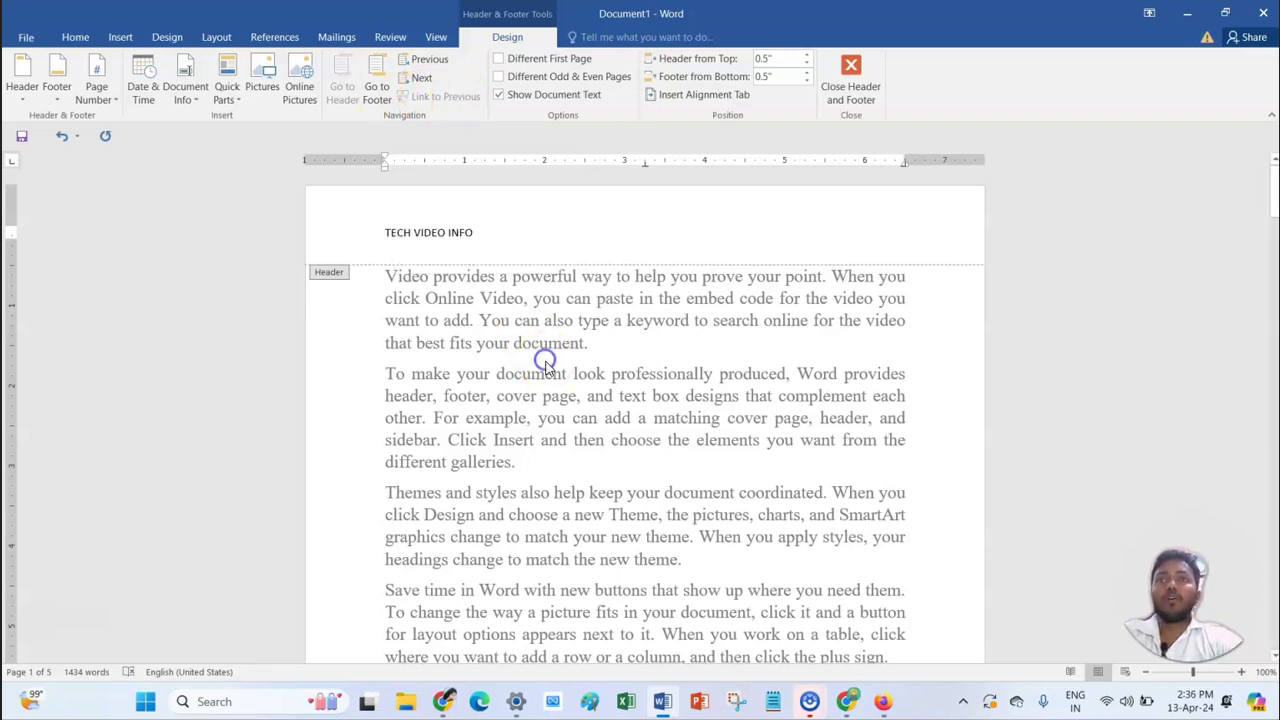
pyautogui.tripleClick(546, 361)
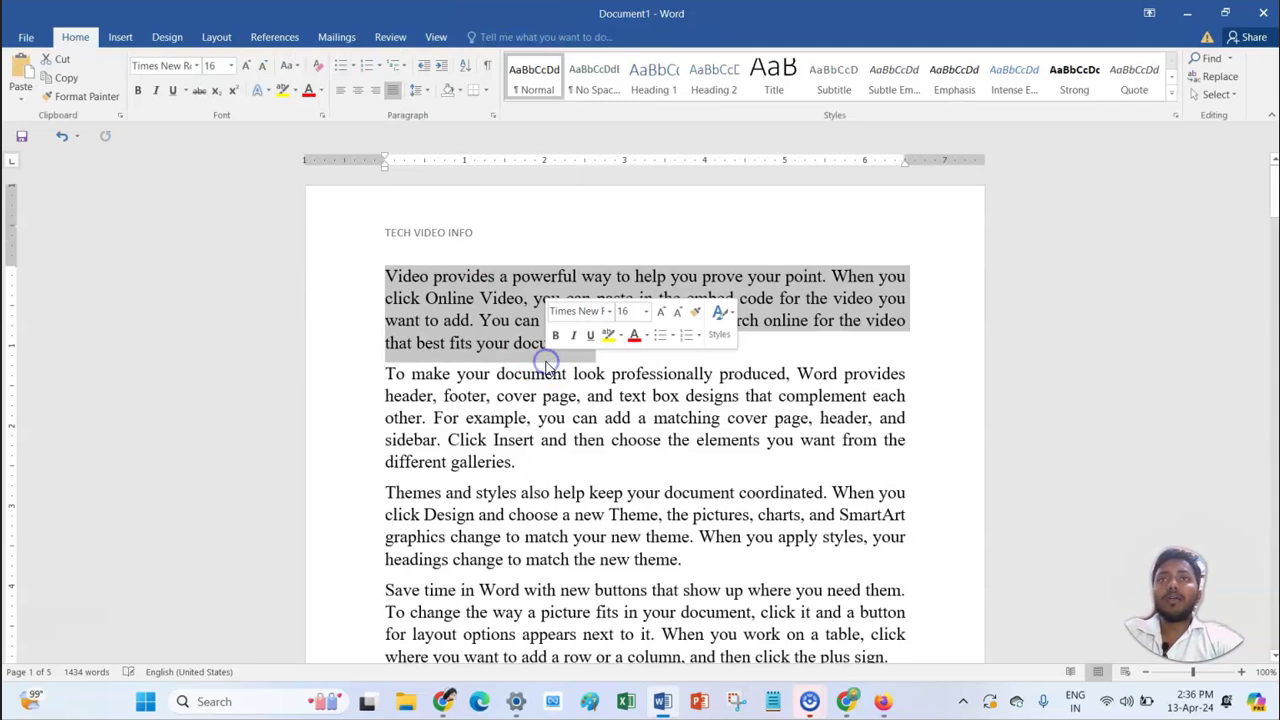
pyautogui.click(120, 37)
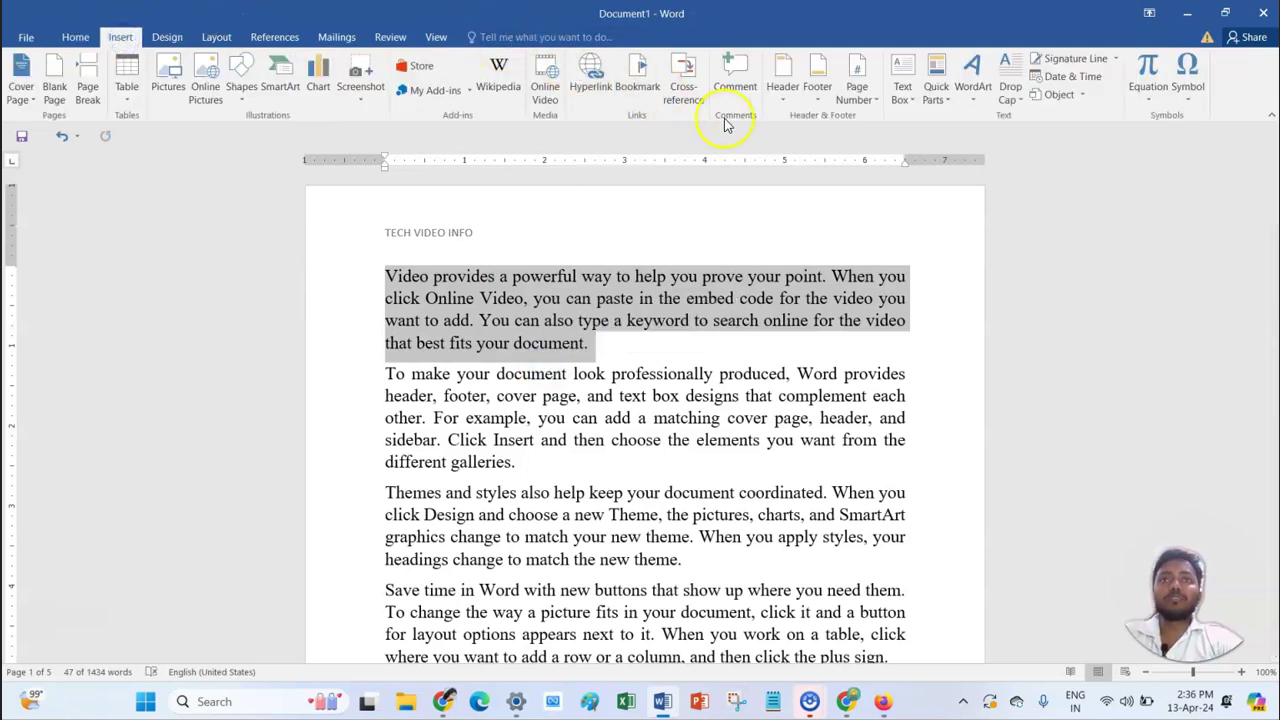
pyautogui.click(818, 92)
pyautogui.click(866, 582)
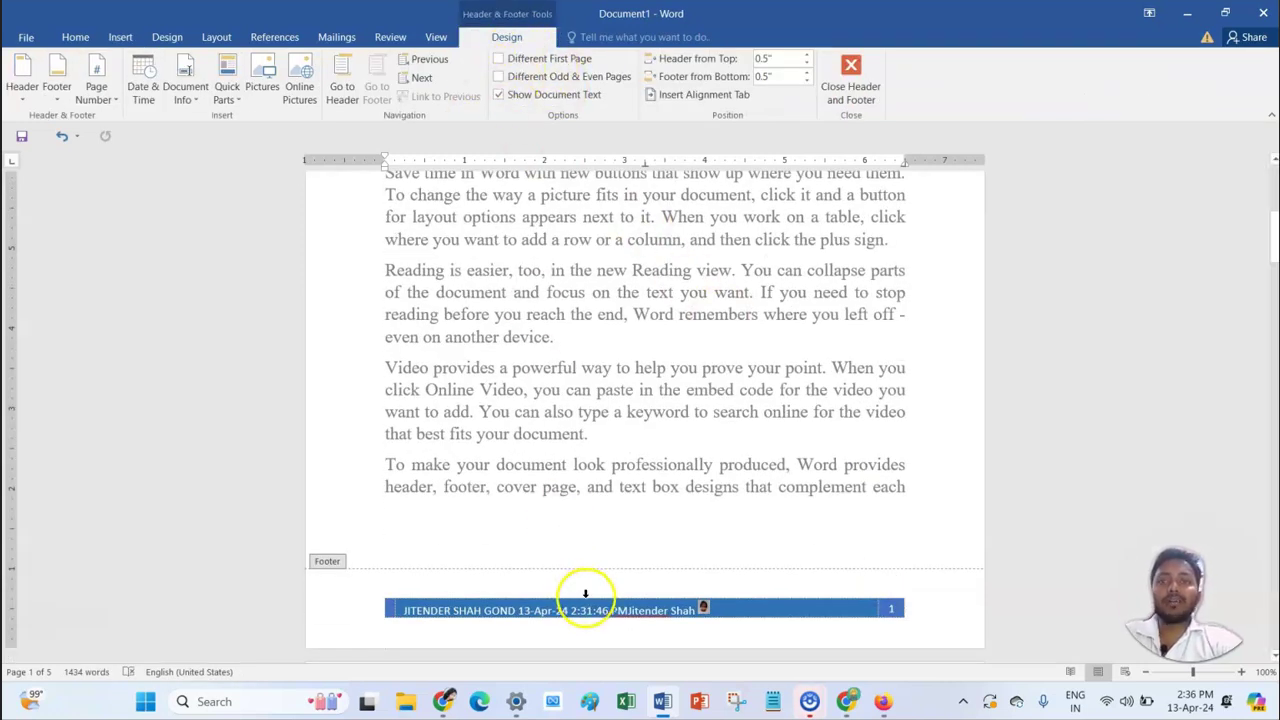
# Step: Try the Different First Page and Different Odd & Even Pages options on the page 1 footer, turning each one off again
pyautogui.click(541, 61)
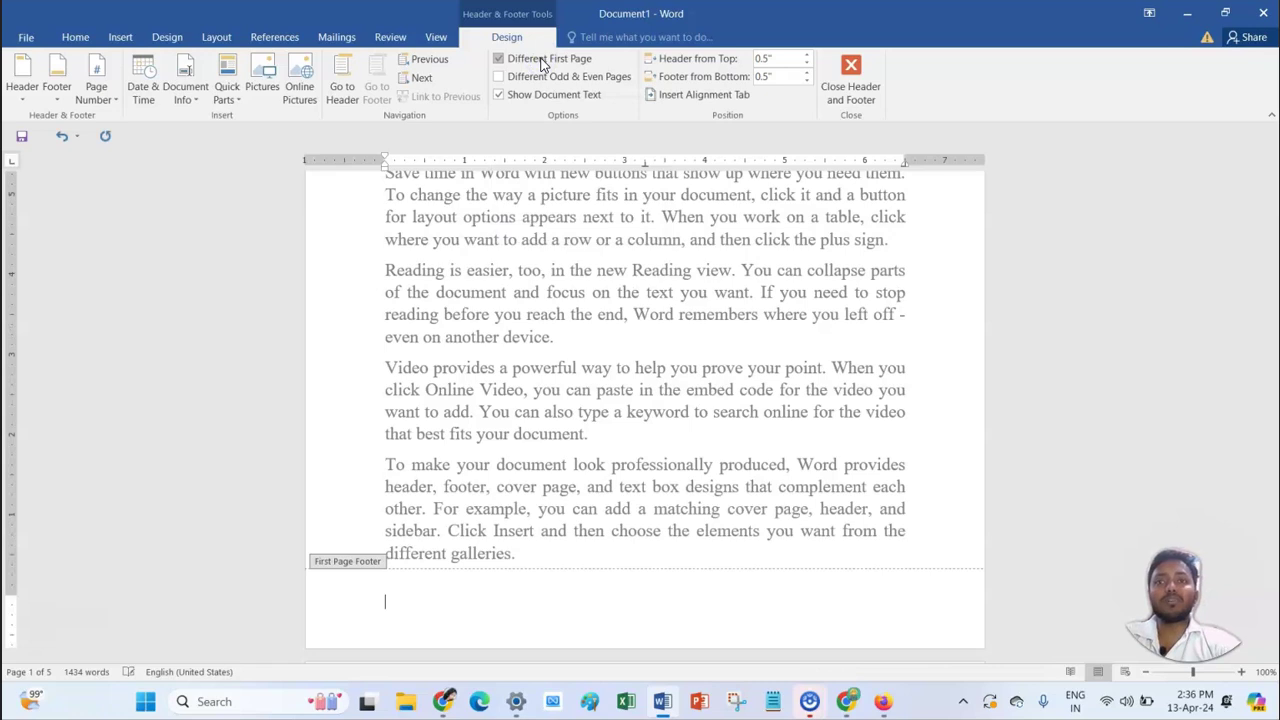
pyautogui.click(541, 62)
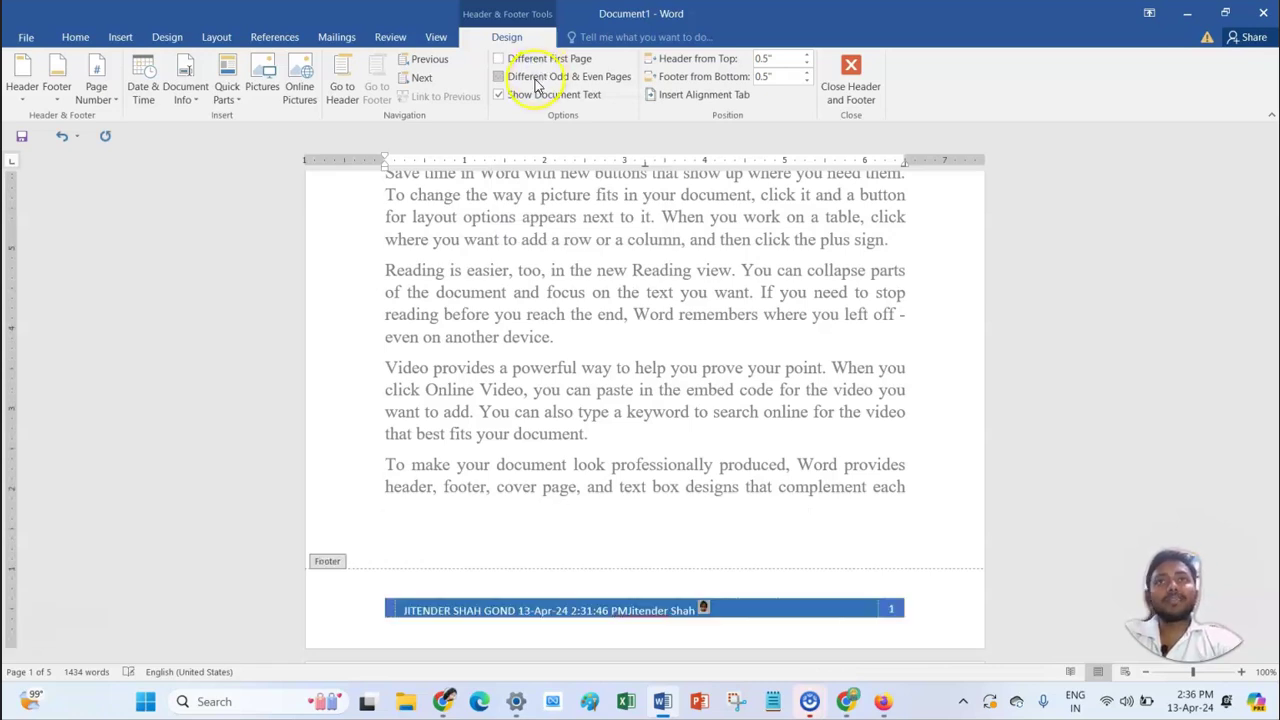
pyautogui.click(536, 80)
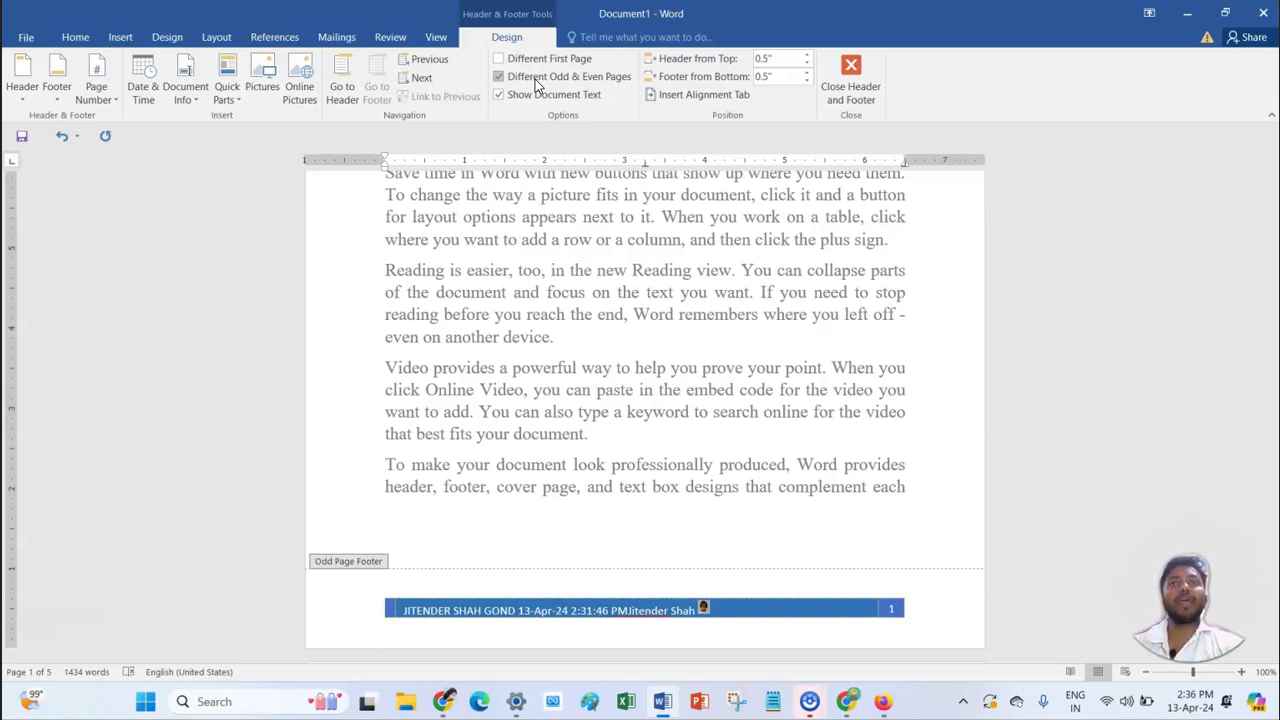
pyautogui.click(535, 80)
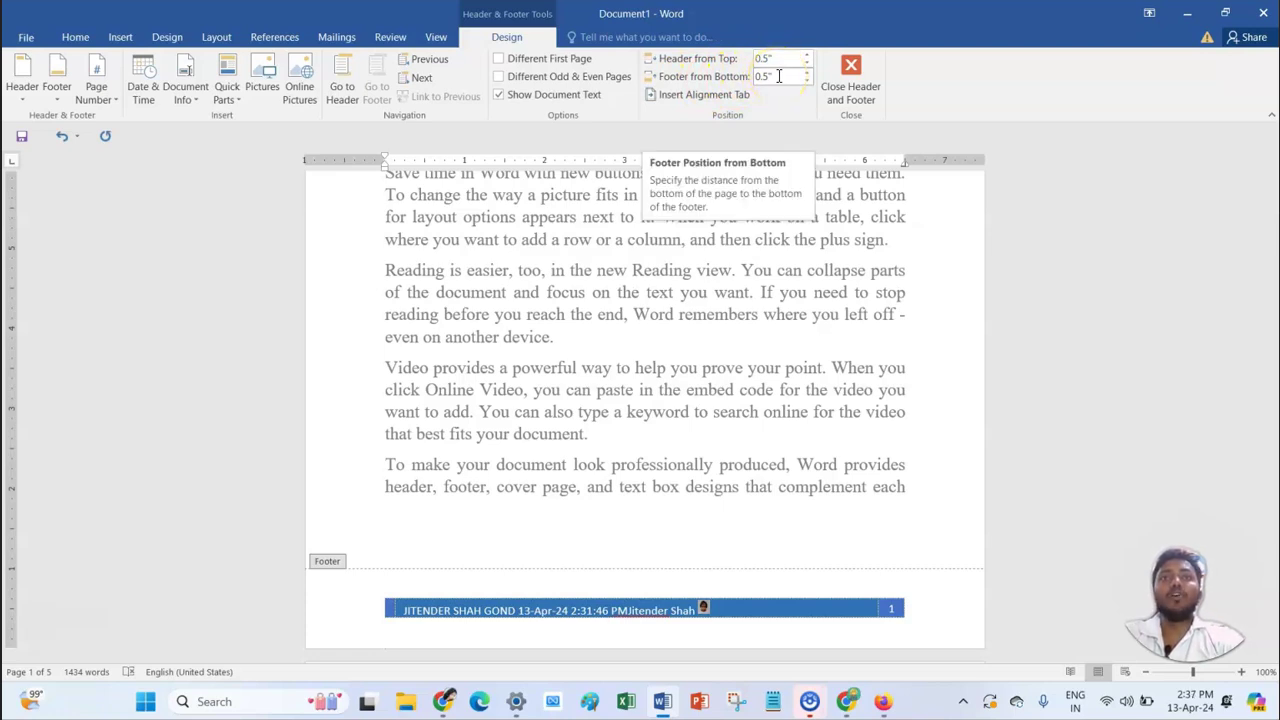
# Step: Insert a left alignment tab relative to the margin in the page 1 footer, outside the blue bar
pyautogui.click(701, 97)
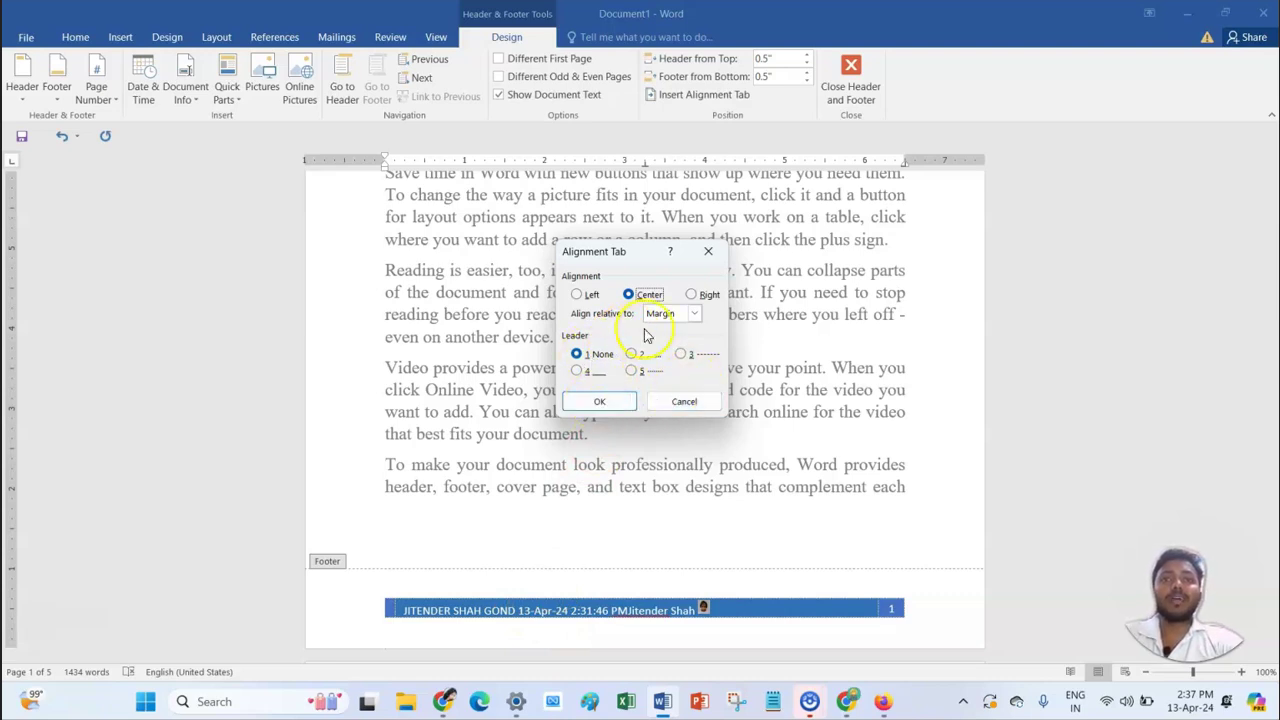
pyautogui.click(578, 294)
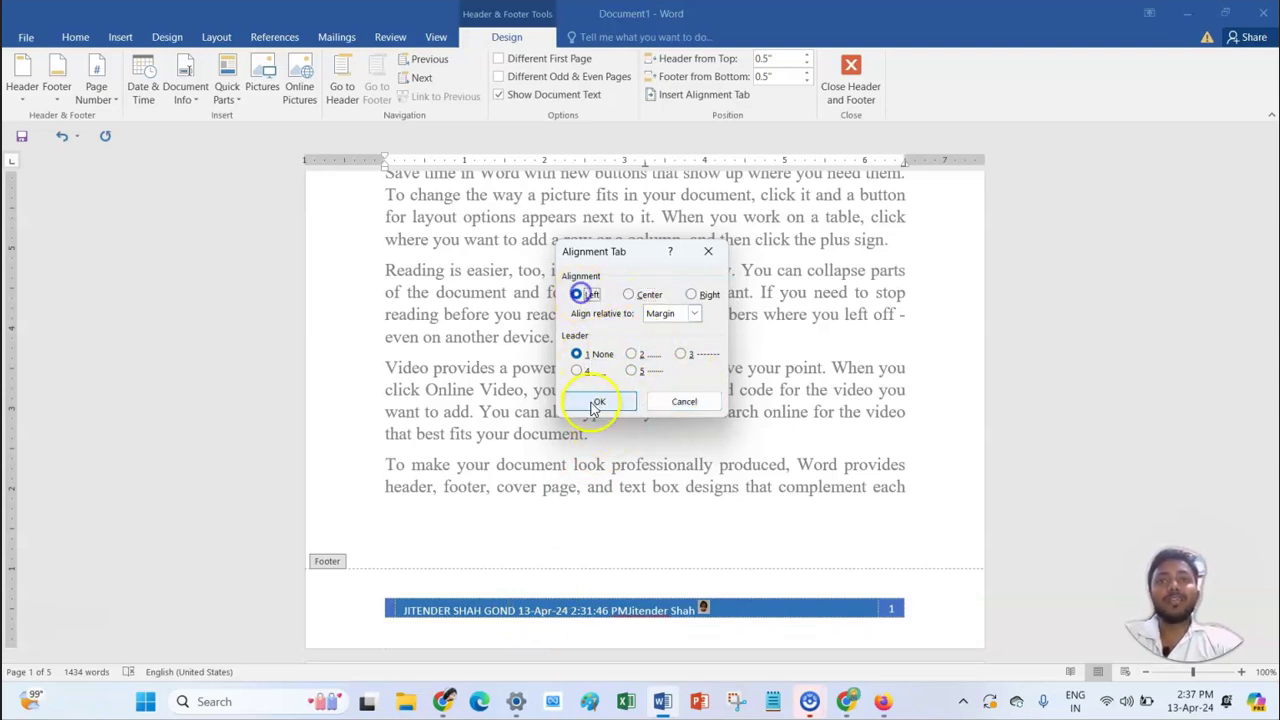
pyautogui.click(599, 402)
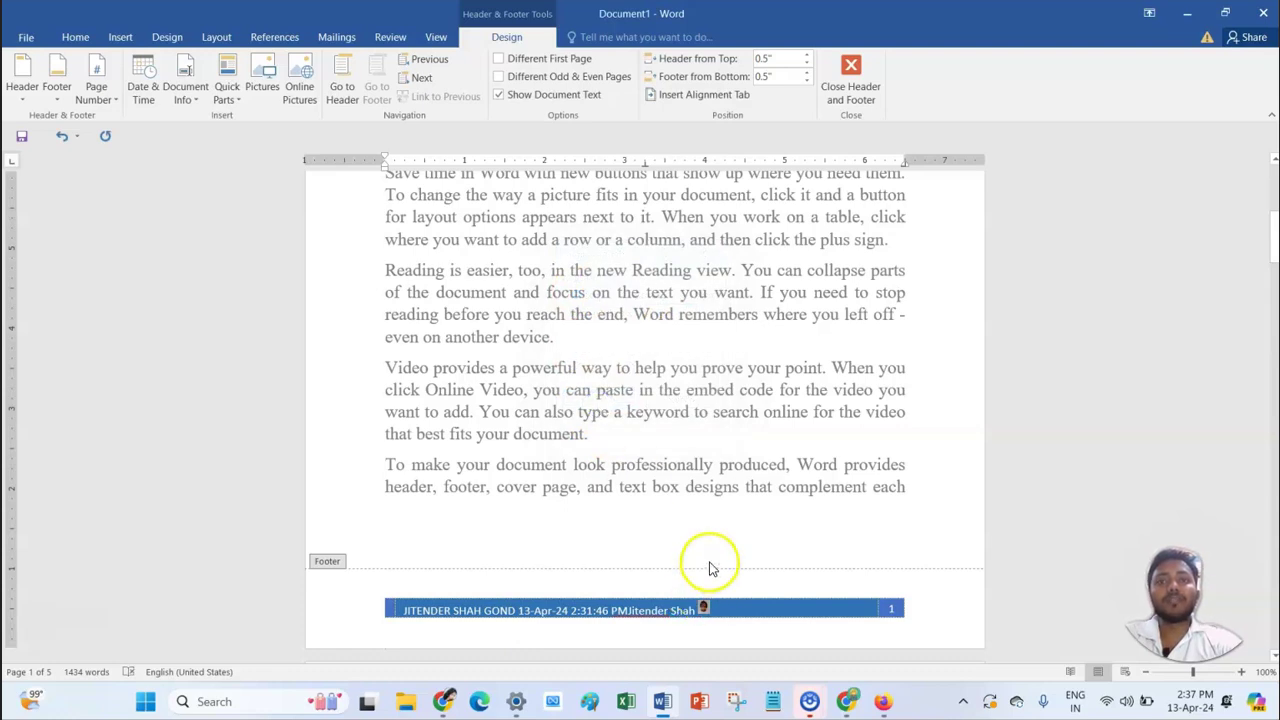
# Step: Insert a left alignment tab relative to the margin at the start of the text in the blue footer bar
pyautogui.click(408, 598)
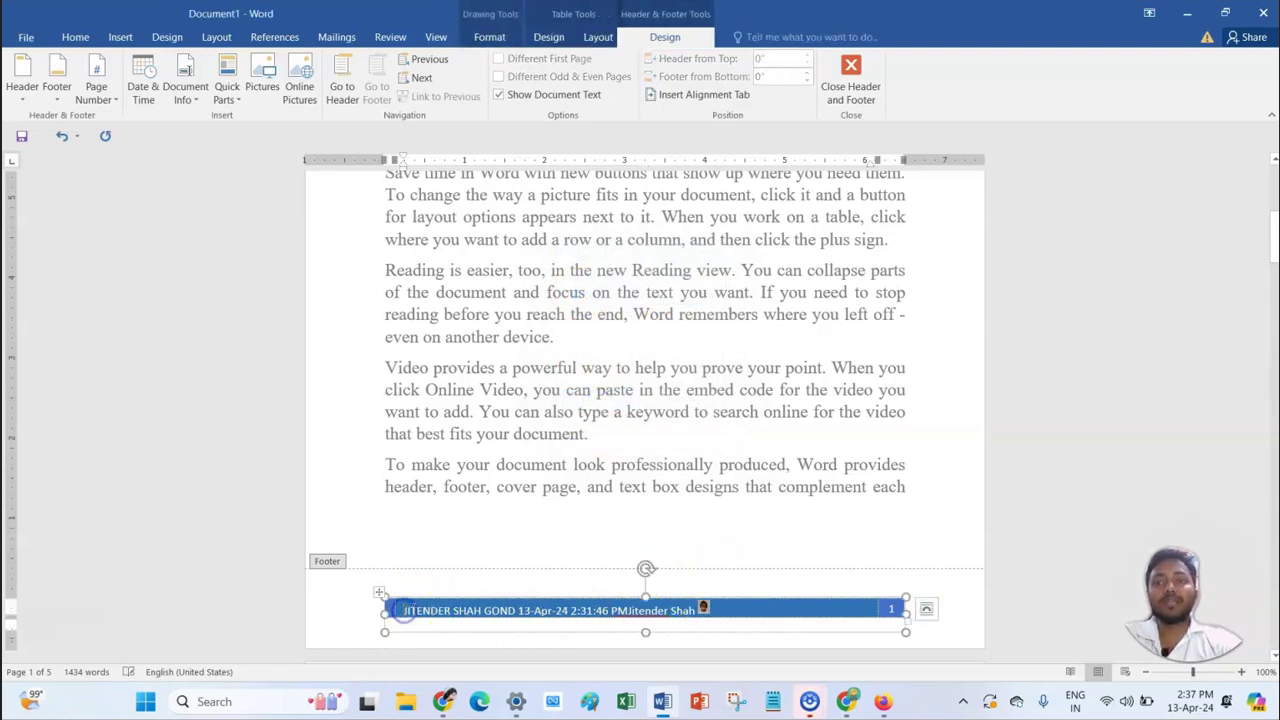
pyautogui.click(705, 94)
pyautogui.click(577, 294)
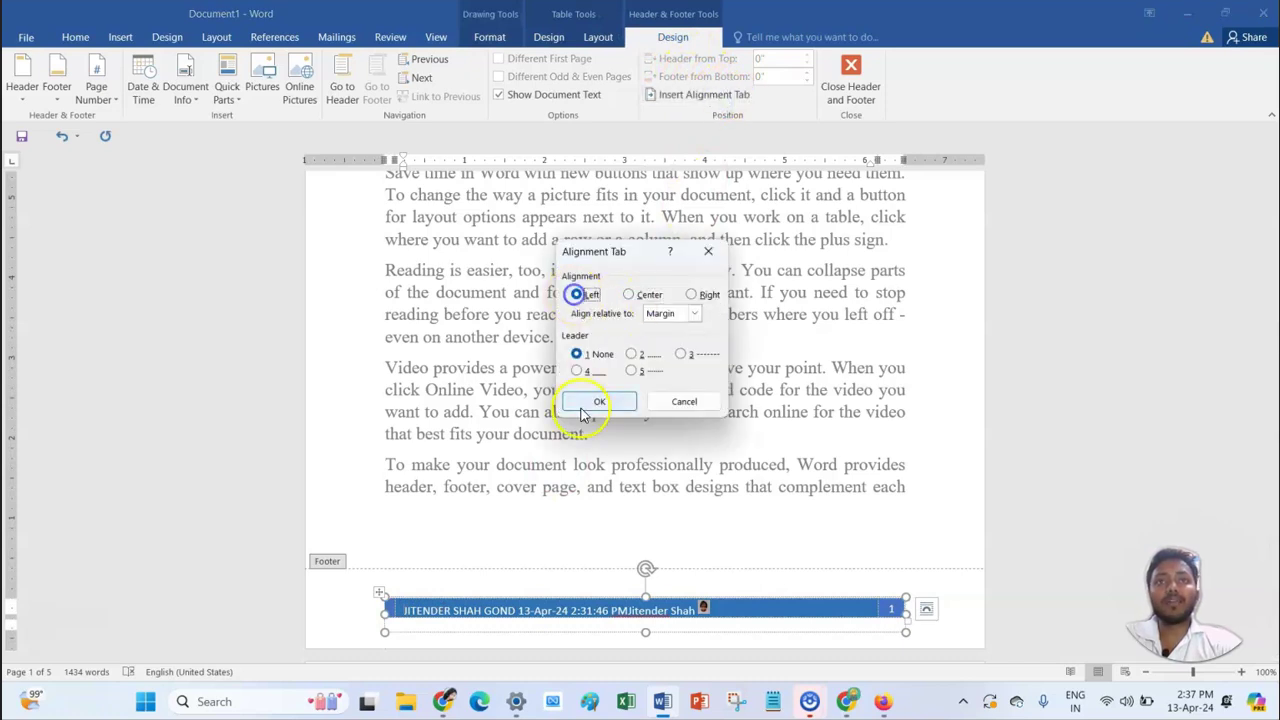
pyautogui.click(590, 402)
# Step: Insert a right alignment tab relative to the margin before the blue footer bar's text, and close footer editing
pyautogui.click(698, 94)
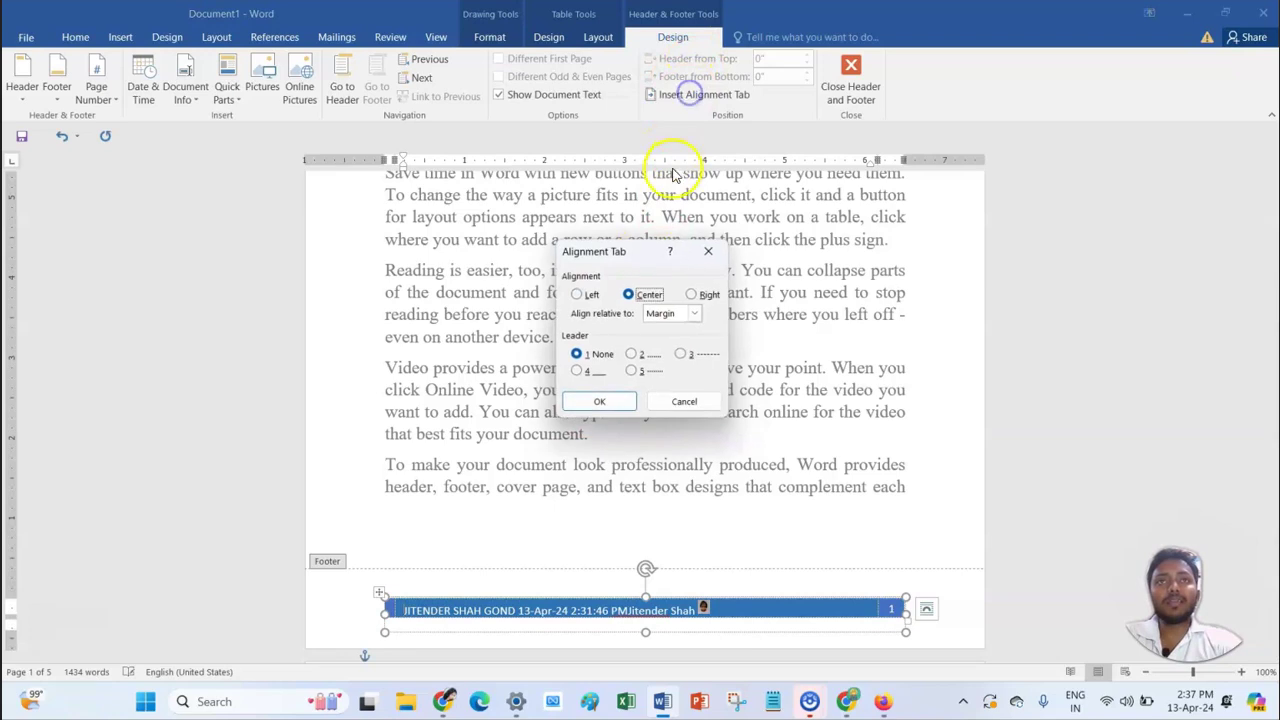
pyautogui.click(709, 294)
pyautogui.click(599, 401)
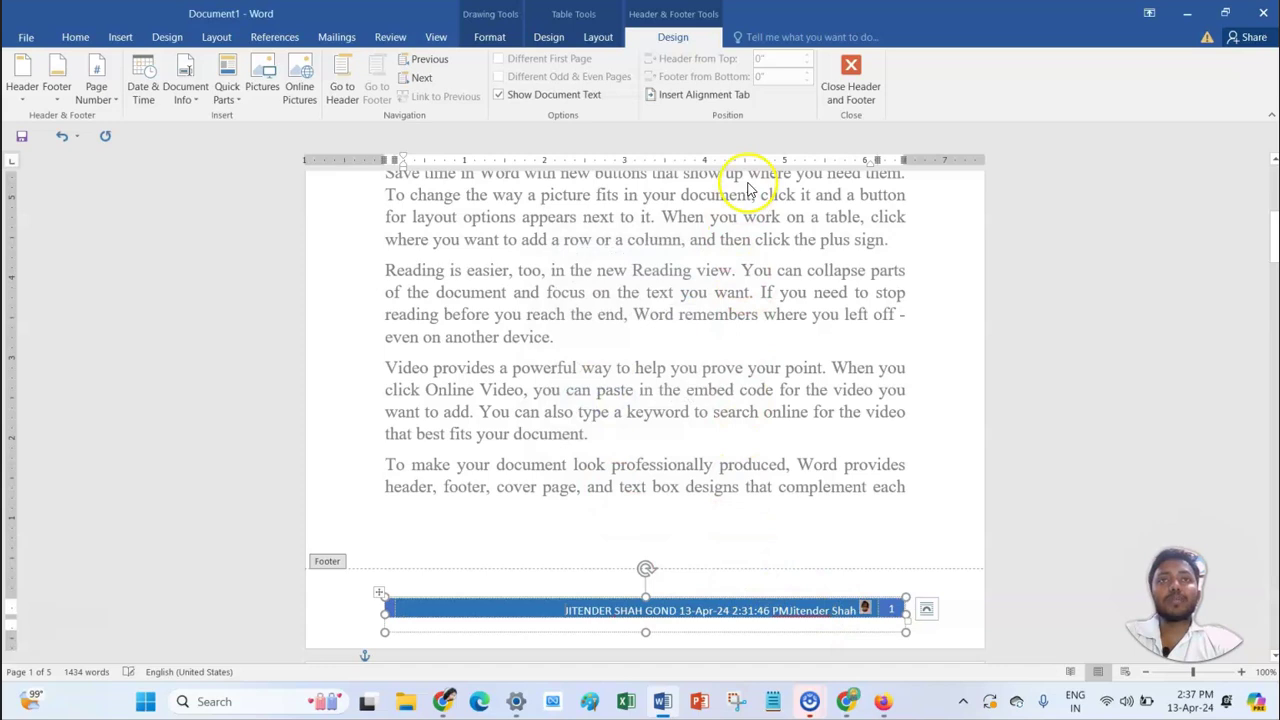
pyautogui.click(851, 72)
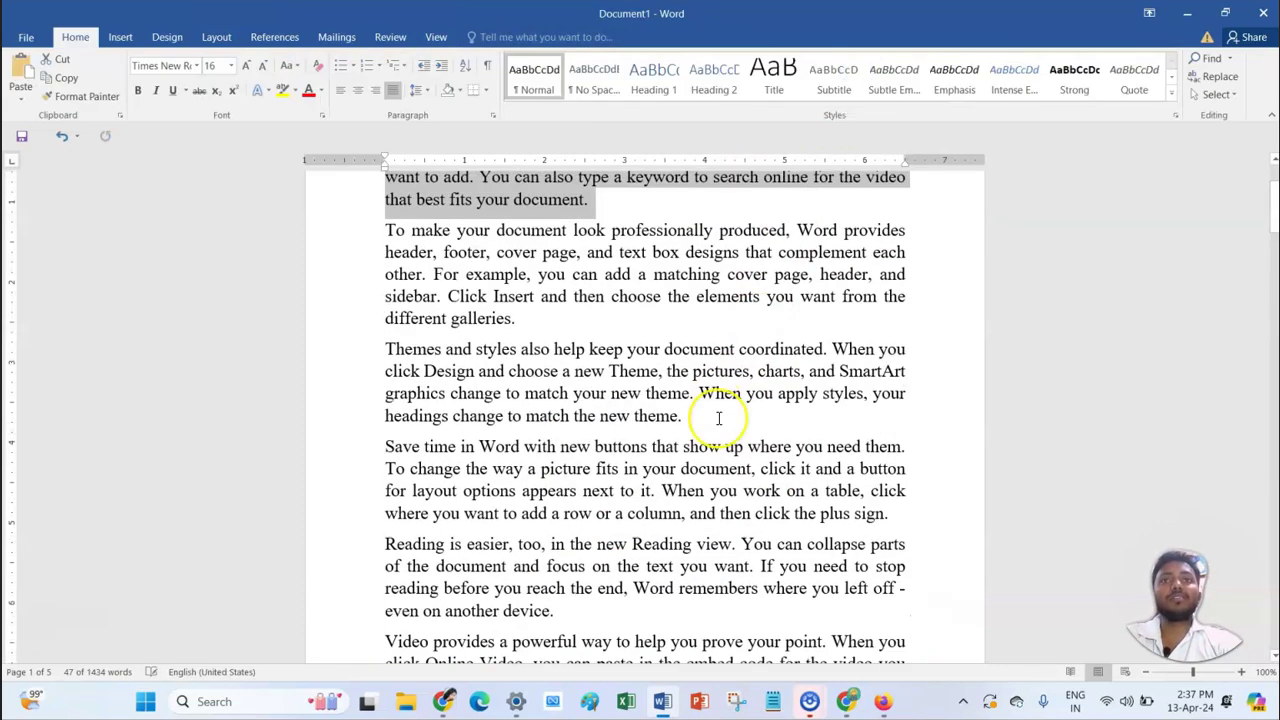
pyautogui.scroll(-1, 720, 417)
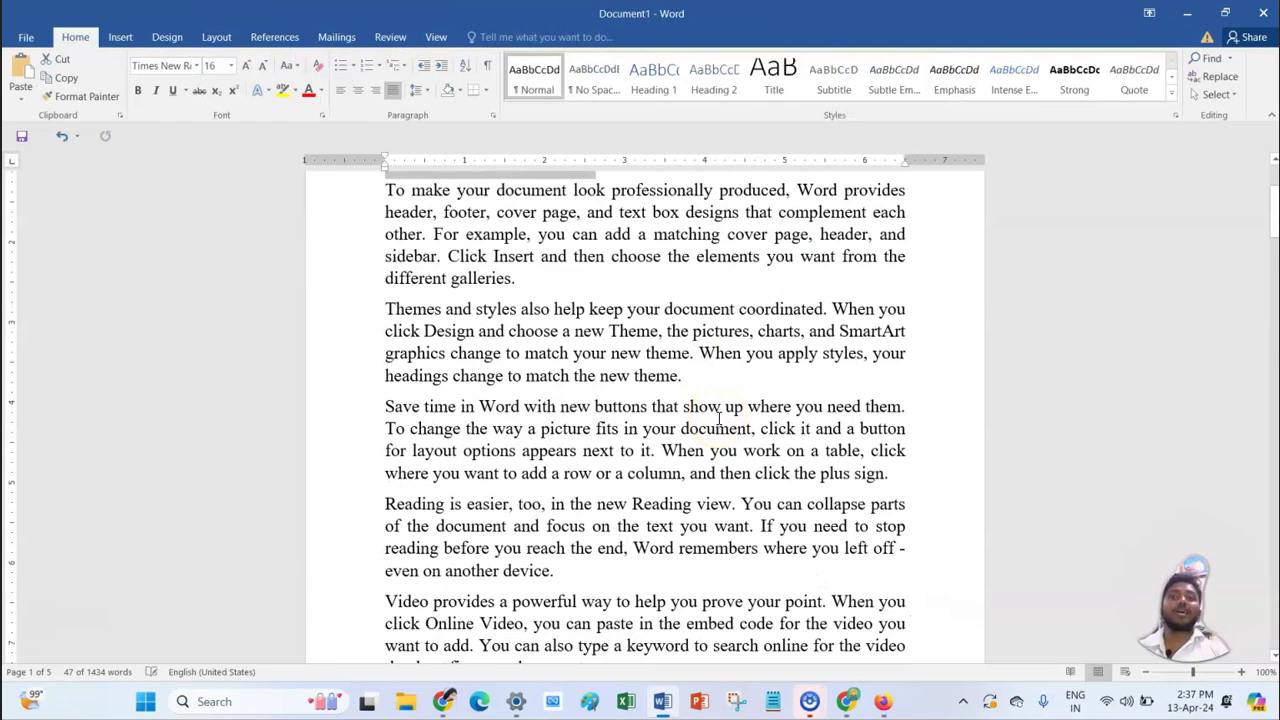